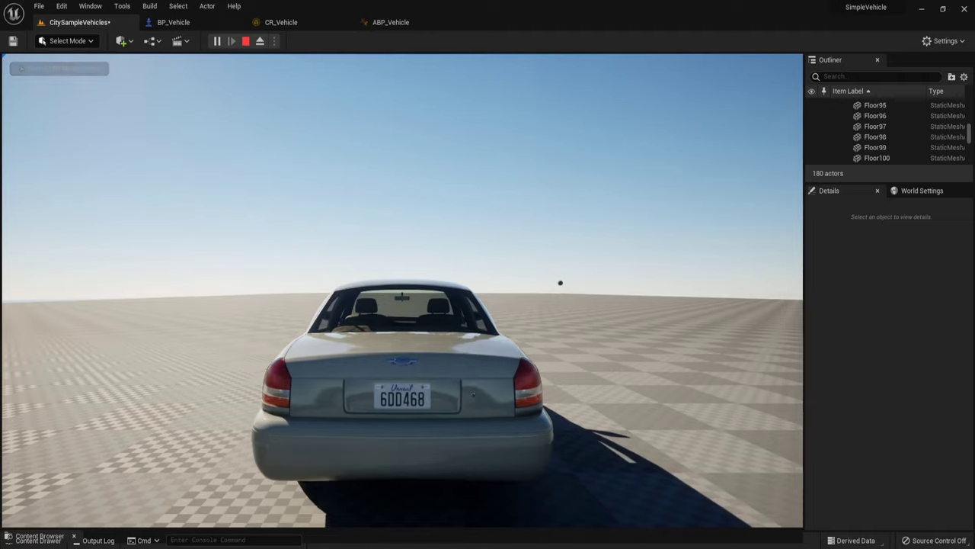
Step: Test-drive the white sedan across the checkered floor in the running level, steering it both right and left
key("d")
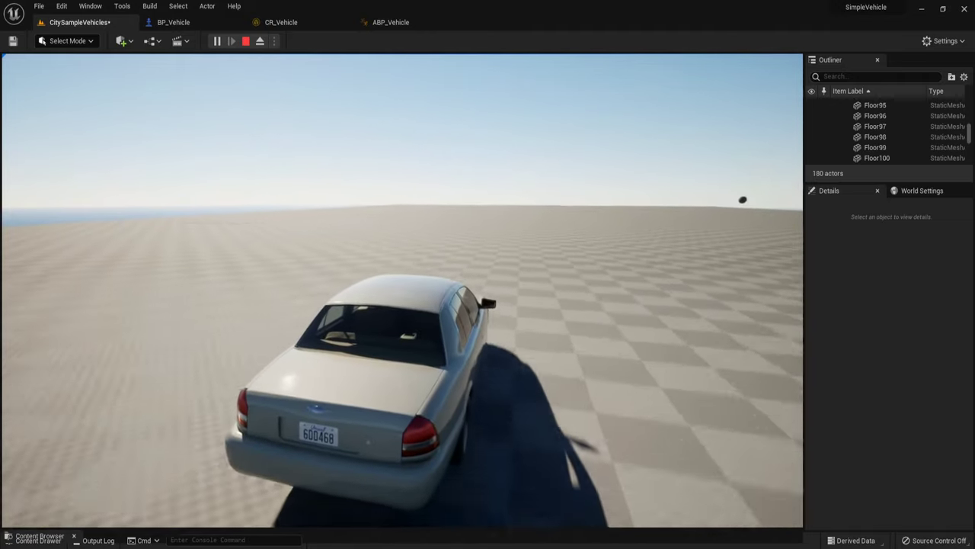
key("a")
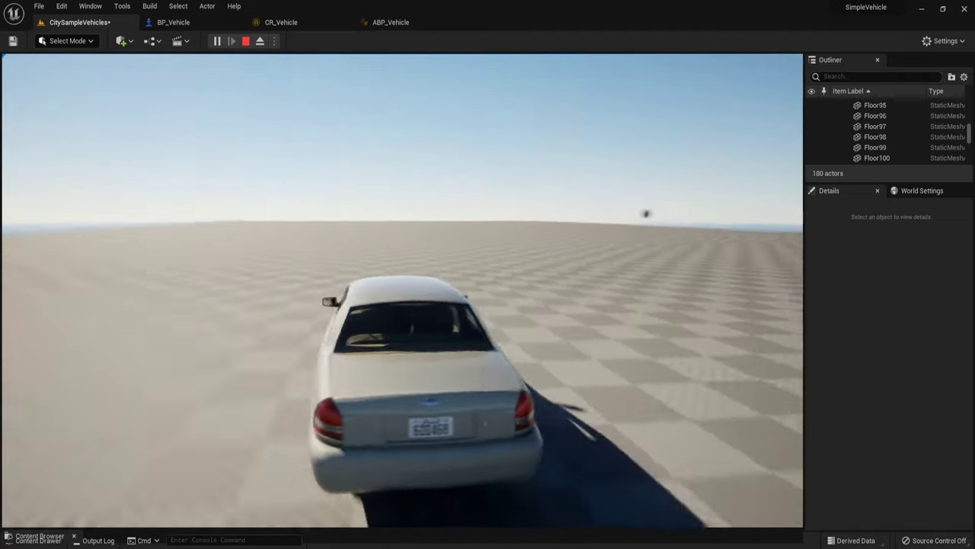
key("a")
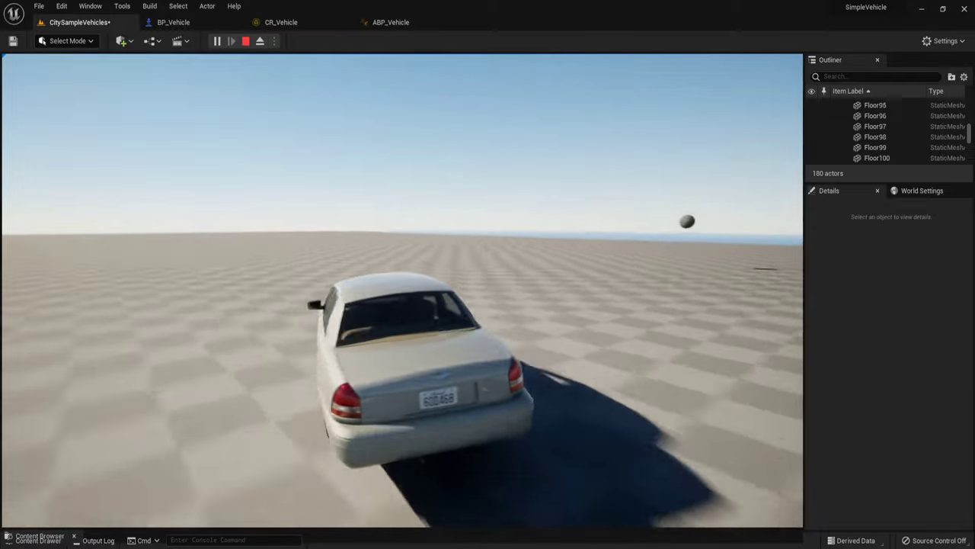
key("a")
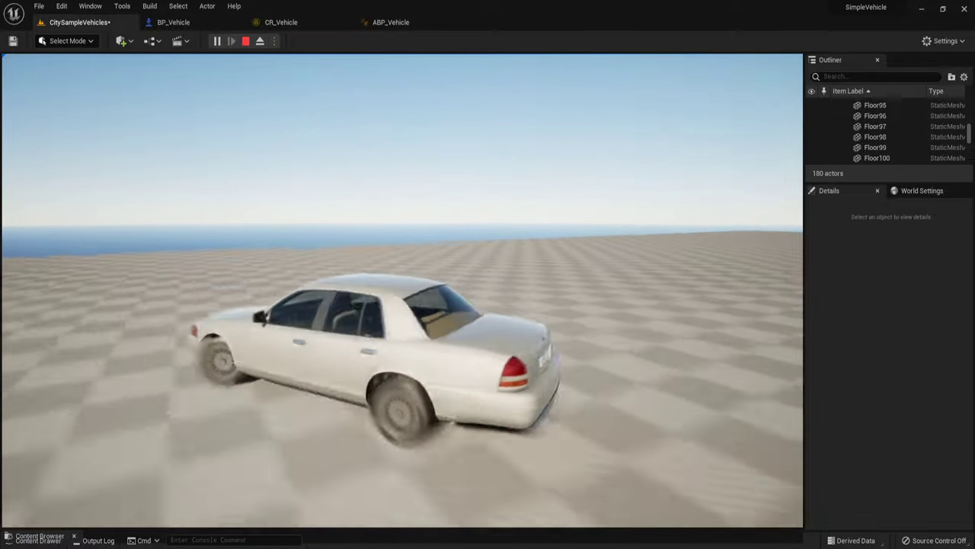
key("a")
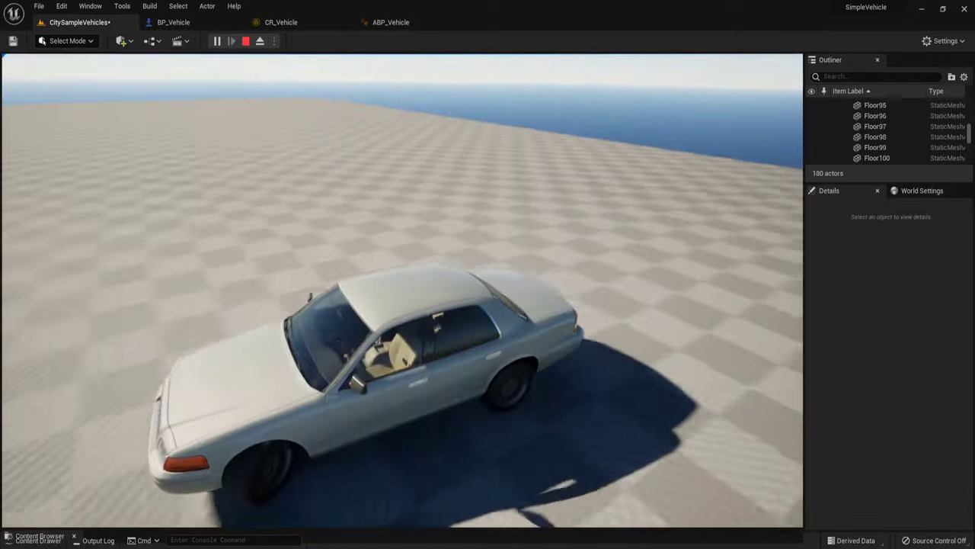
key("a")
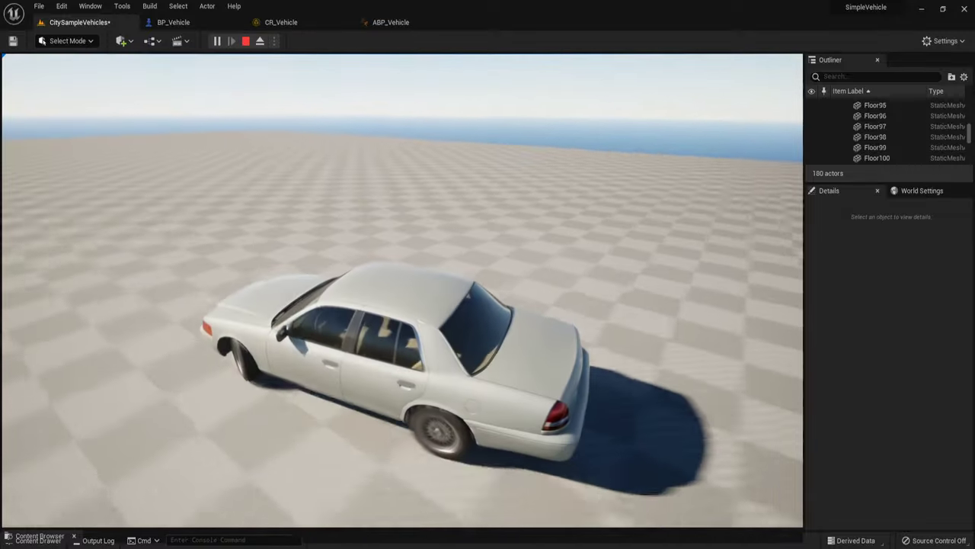
key("a")
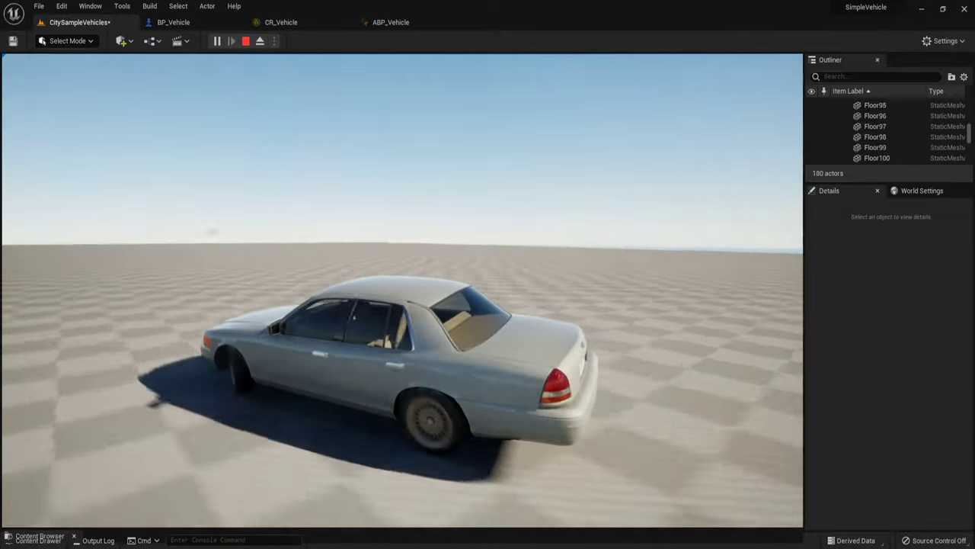
key("a")
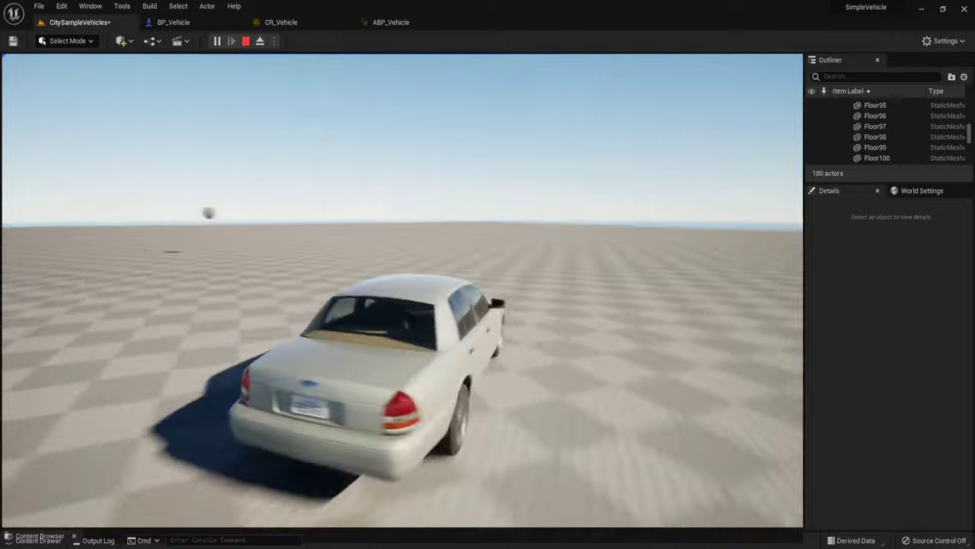
key("a")
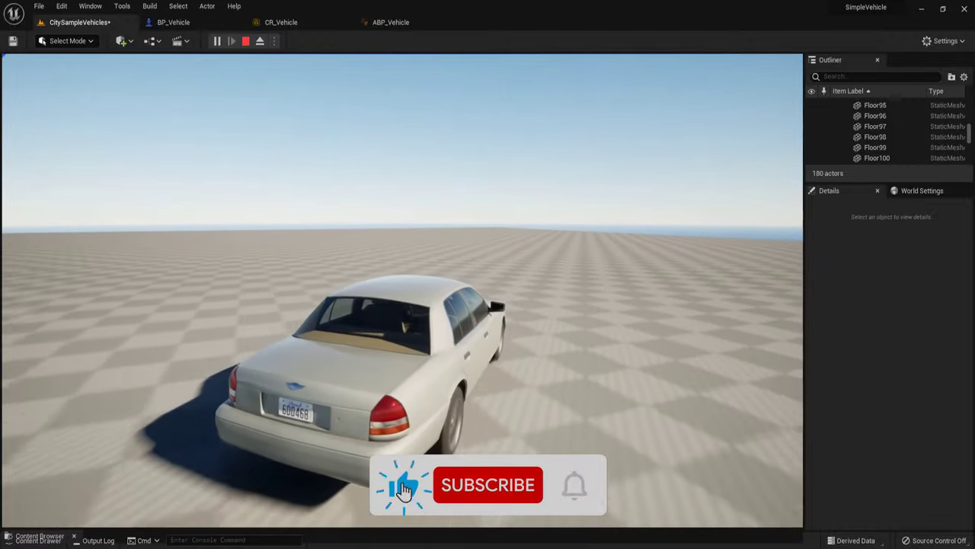
key("a")
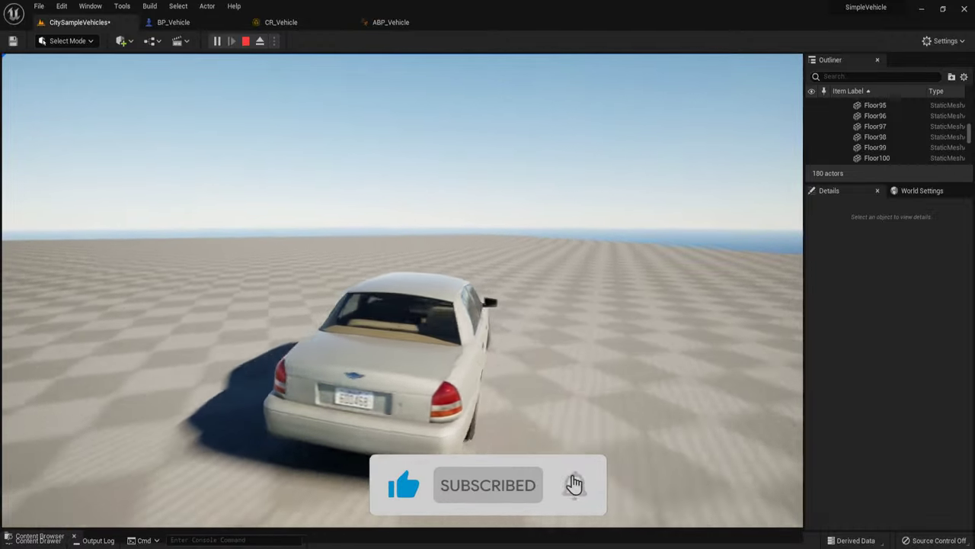
key("d")
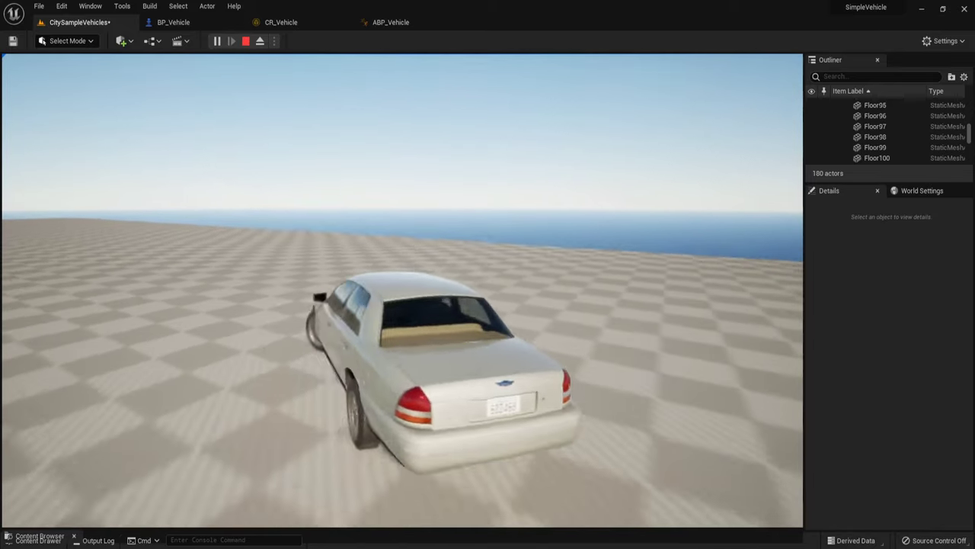
key("a")
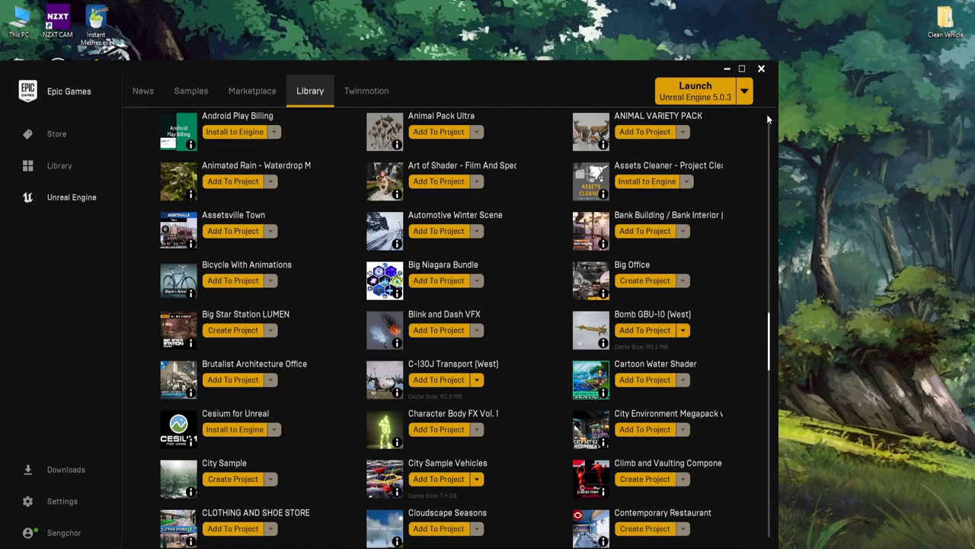
Step: Launch Unreal Engine 5.0.3 and create a Blank Games project named CitySampleVehicle in the Clean Vehicle folder
left_click(707, 90)
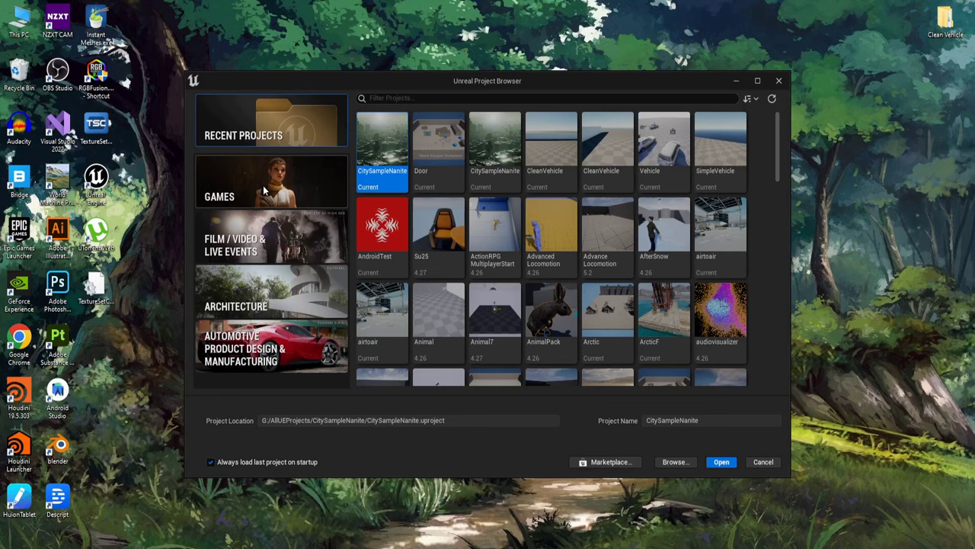
left_click(265, 190)
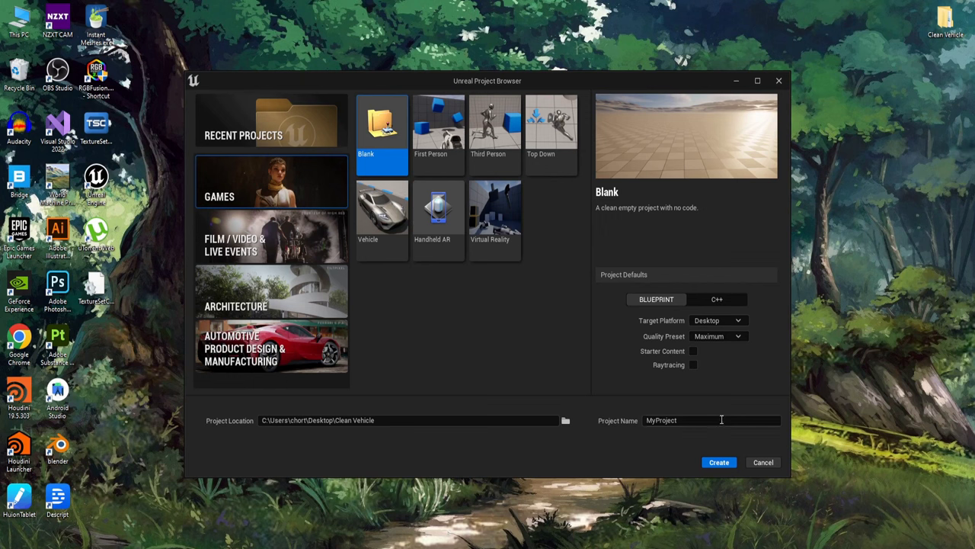
left_click(708, 421)
type("CitySampleVehicle")
left_click(734, 466)
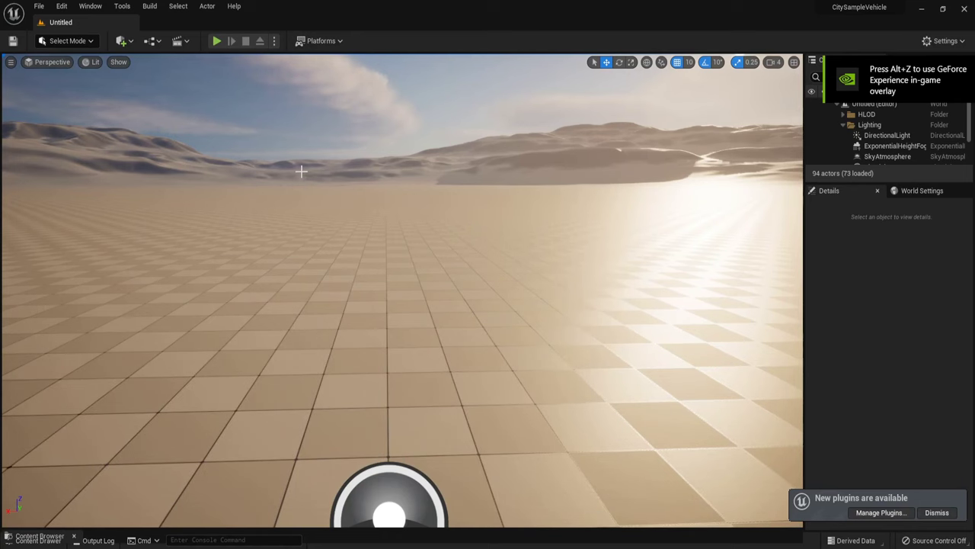
Step: Enable the beta ChaosVehiclesPlugin for the project and restart the editor
left_click(59, 6)
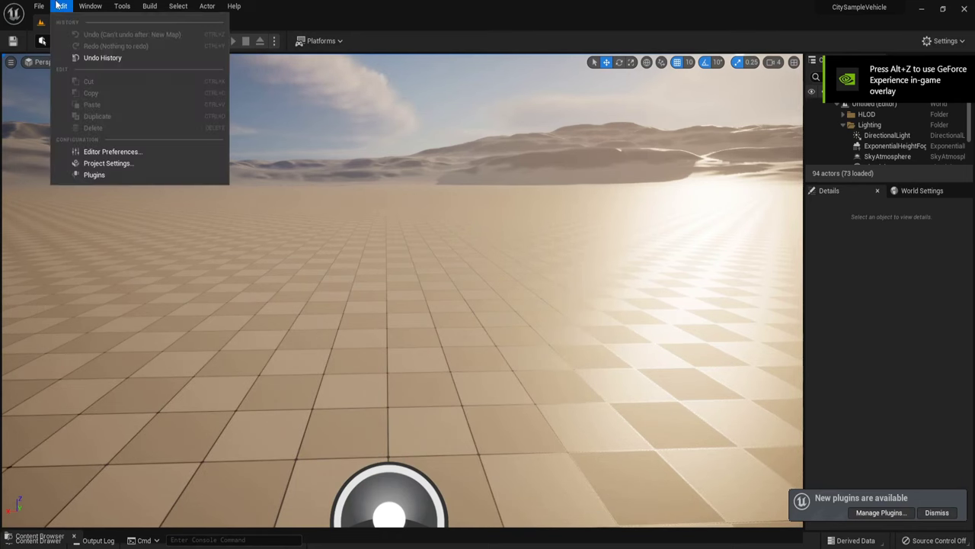
left_click(104, 176)
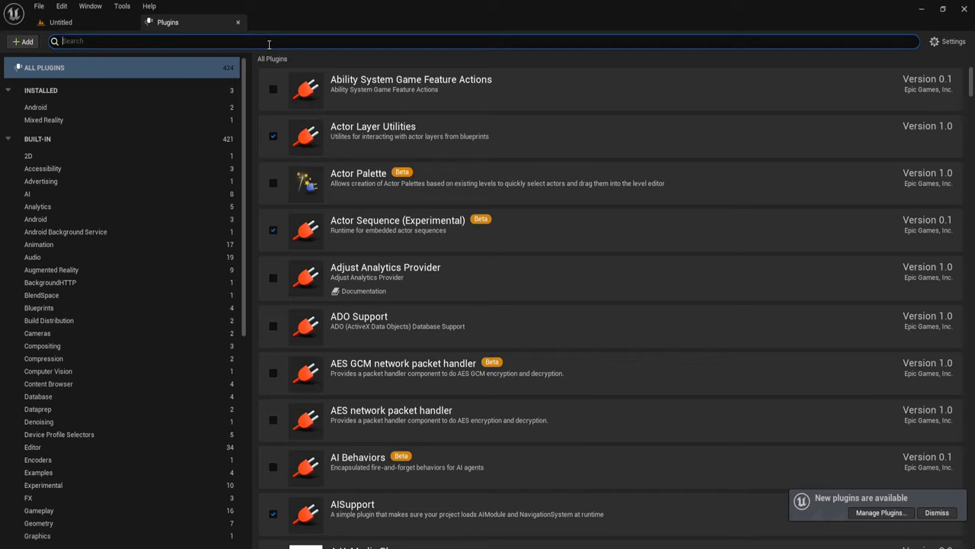
type("chaos")
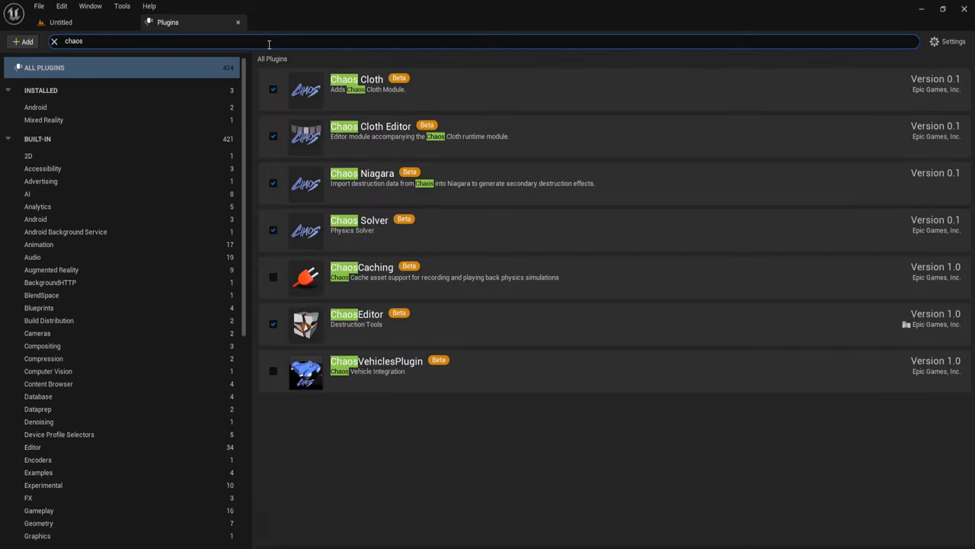
left_click(275, 369)
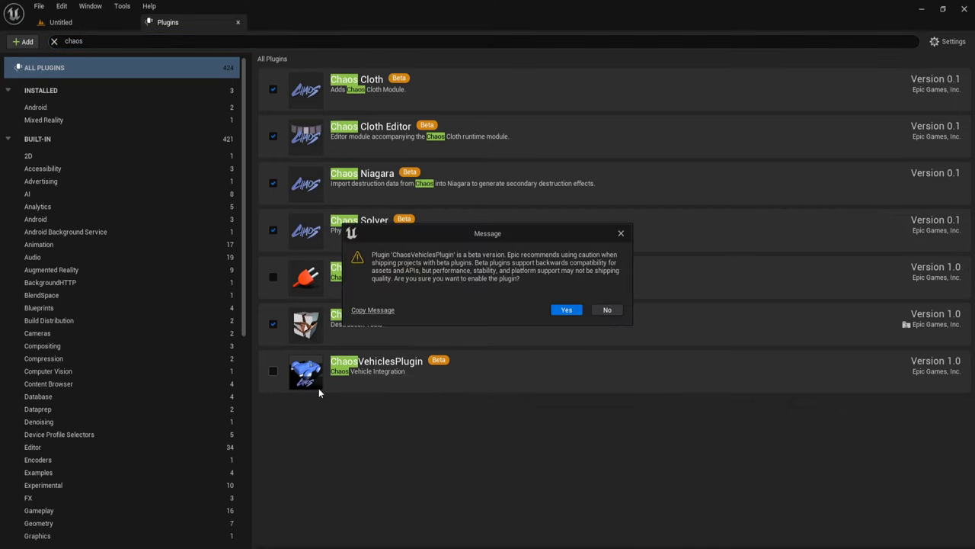
left_click(564, 310)
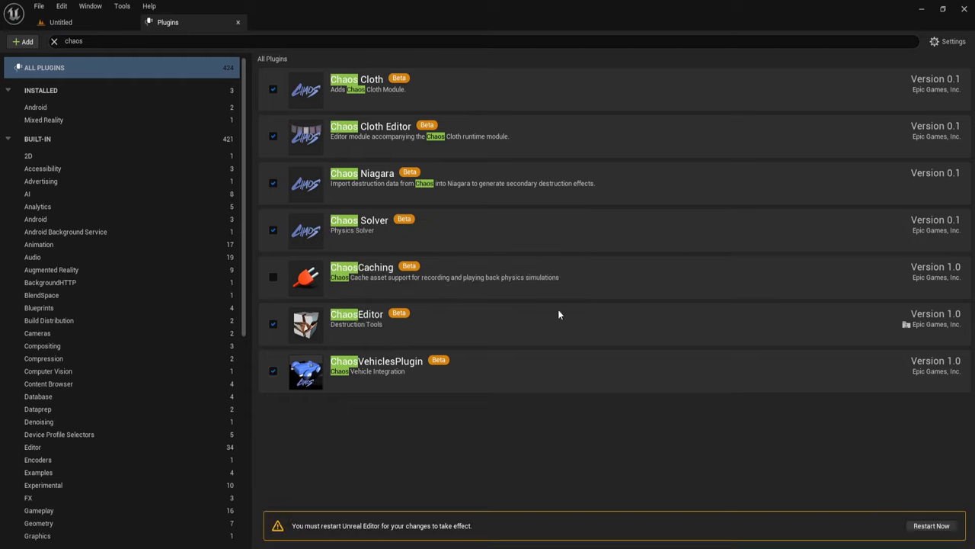
left_click(945, 528)
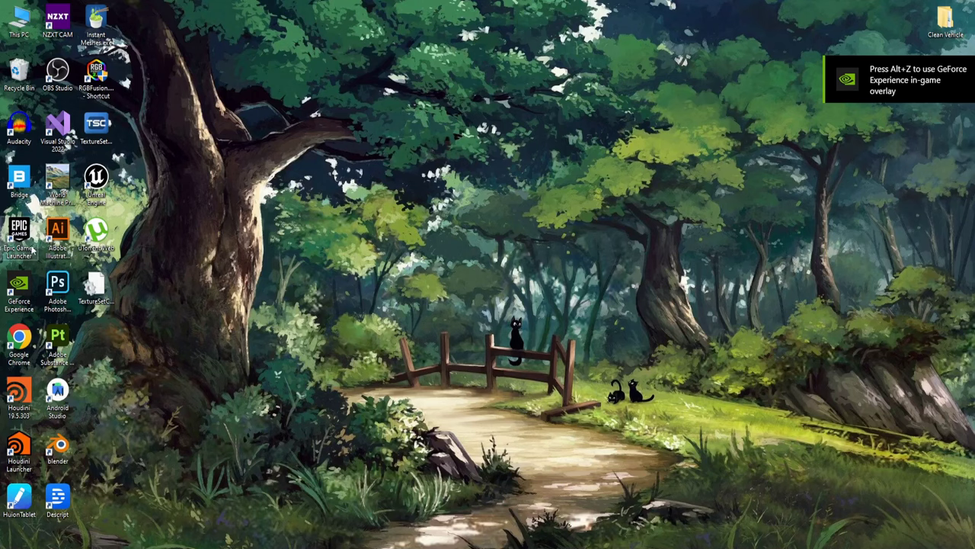
Step: Switch to the Epic Games Launcher and add City Sample Vehicles from the vault to the CitySampleVehicle project
double_click(25, 245)
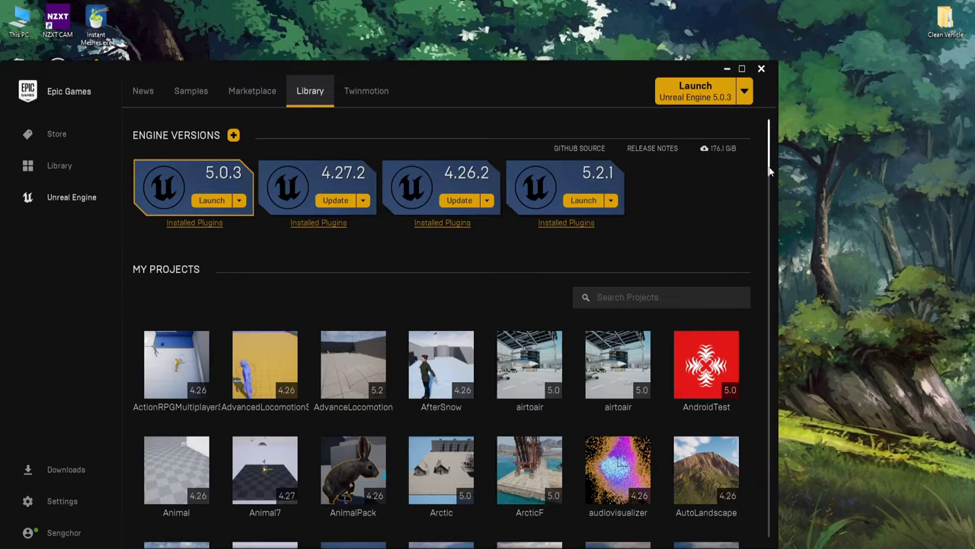
left_click_drag(770, 169, 776, 335)
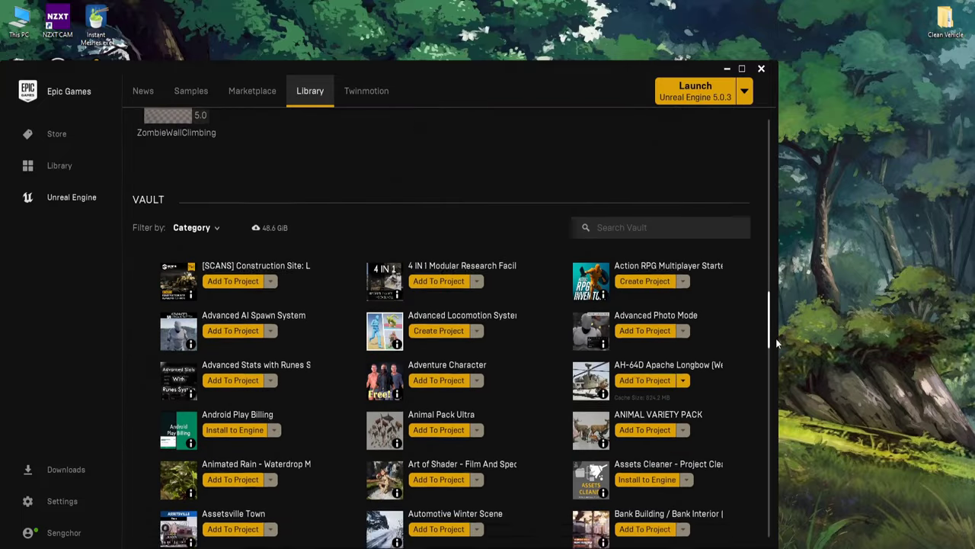
scroll(776, 339, "down", 5)
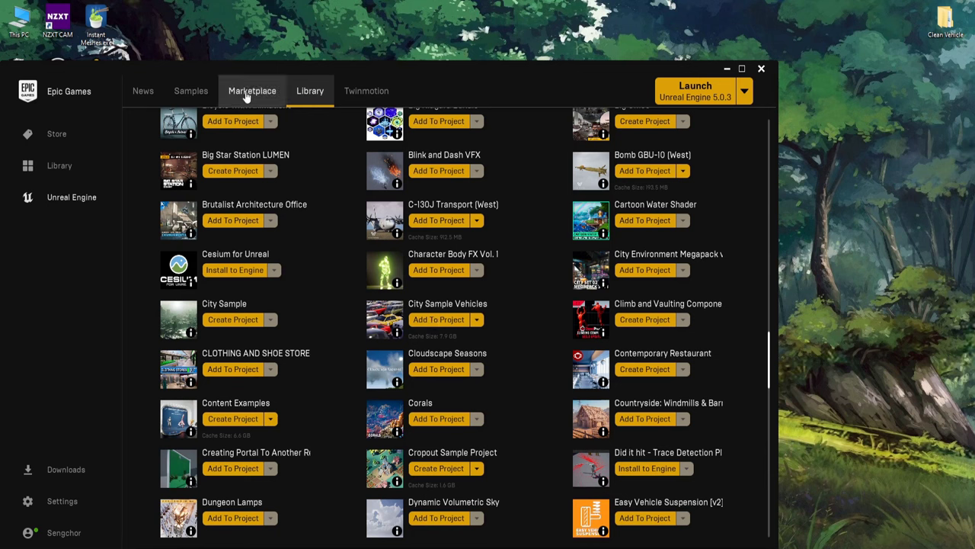
left_click(438, 320)
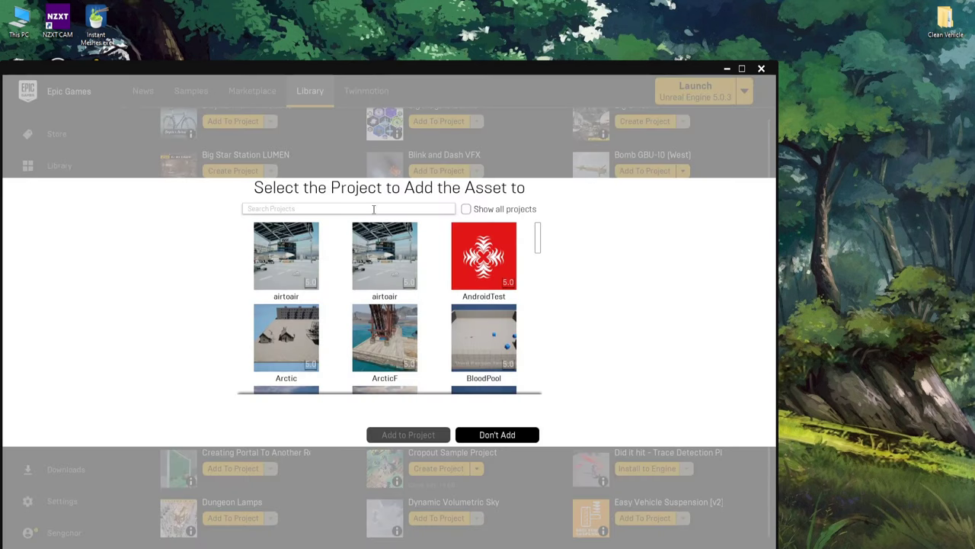
type("ci")
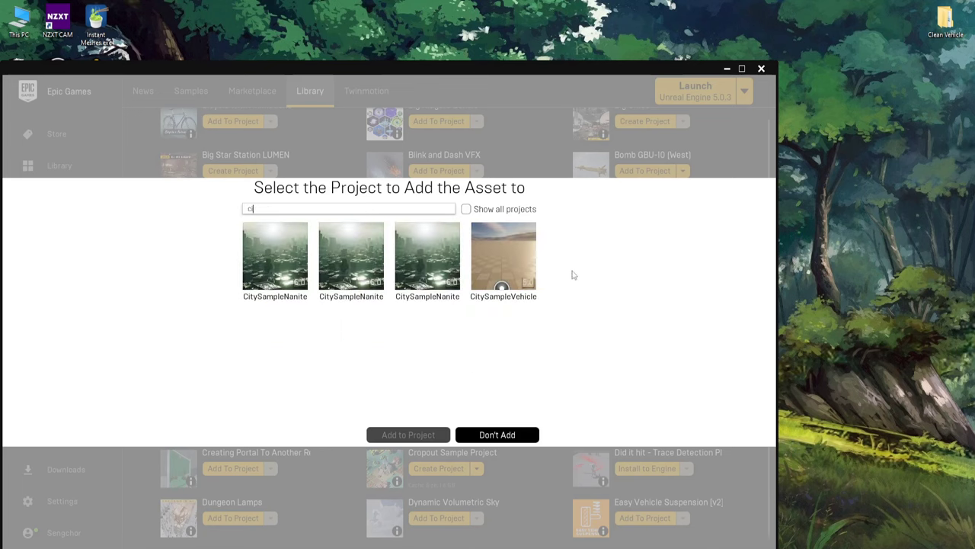
left_click(495, 253)
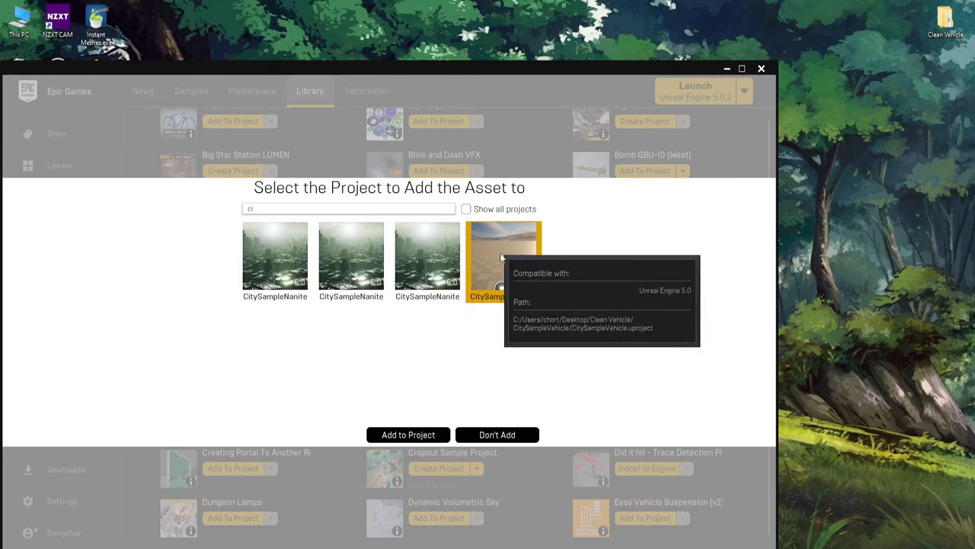
left_click(448, 436)
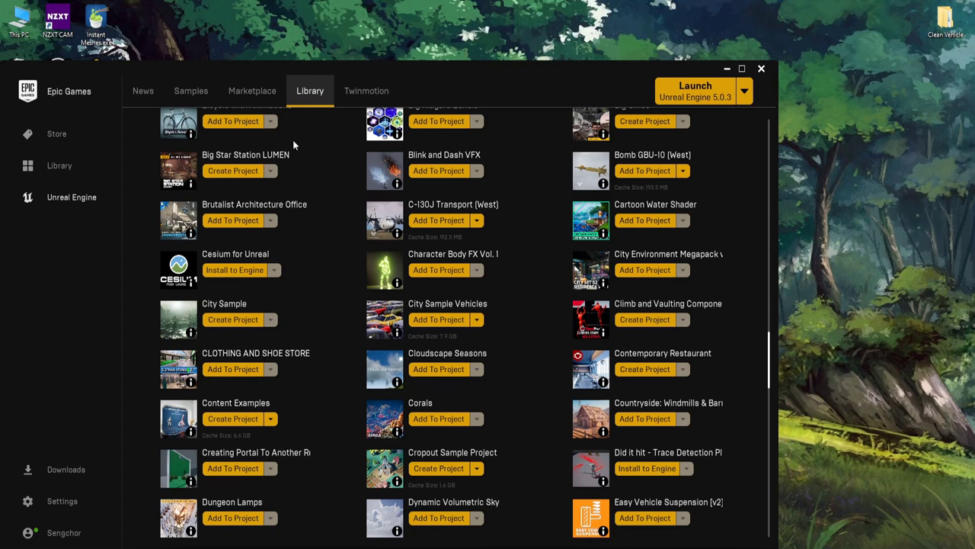
Step: Search the Marketplace for "city sample v" and open the City Sample Vehicles product
left_click(264, 101)
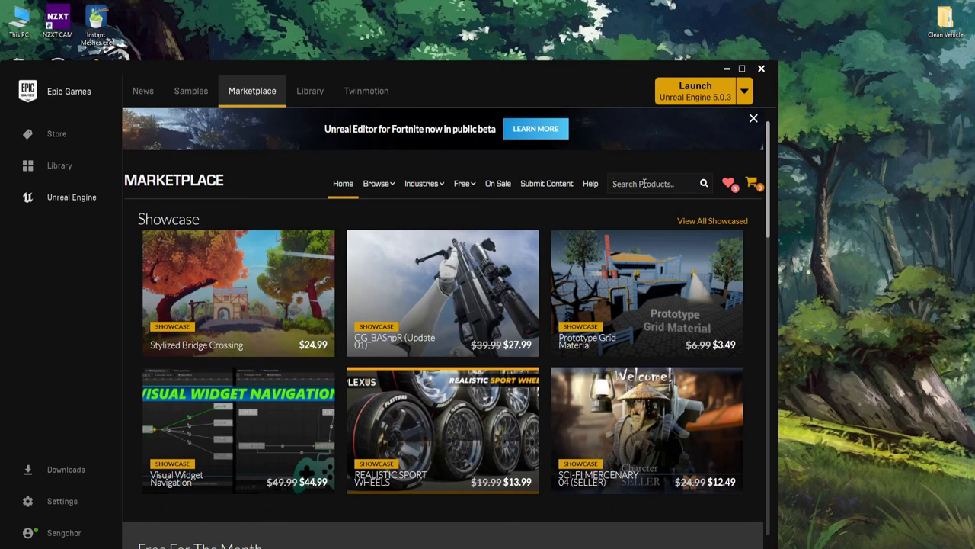
left_click(644, 184)
type("city sample ve")
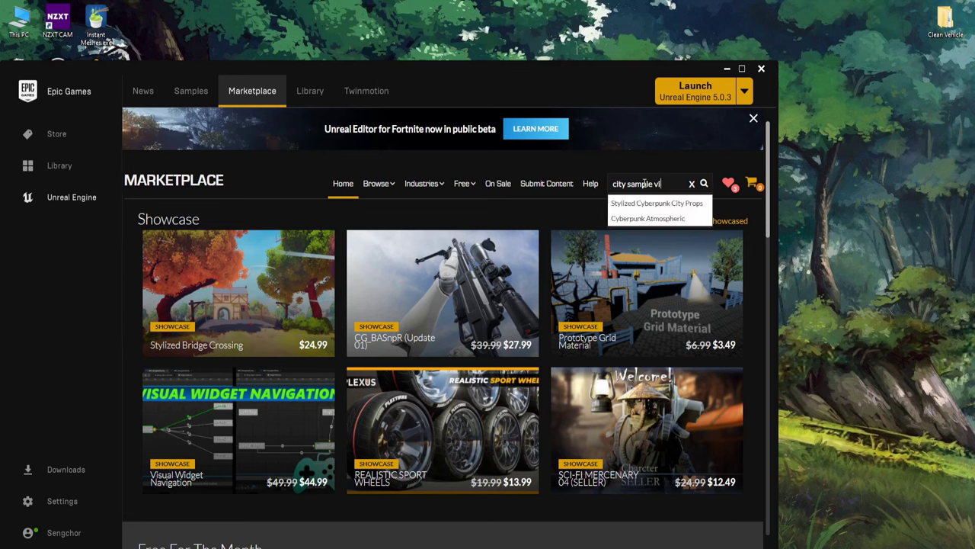
key("BackSpace")
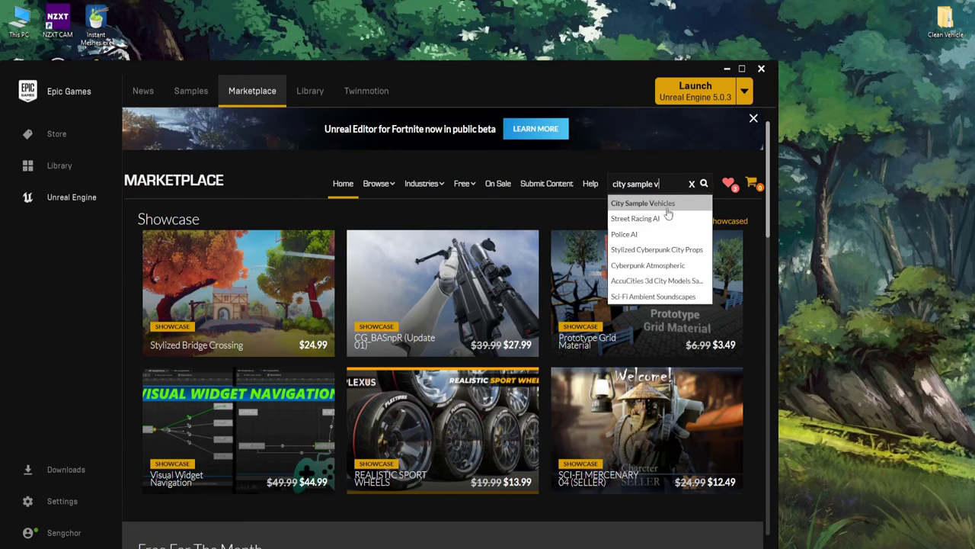
left_click(668, 204)
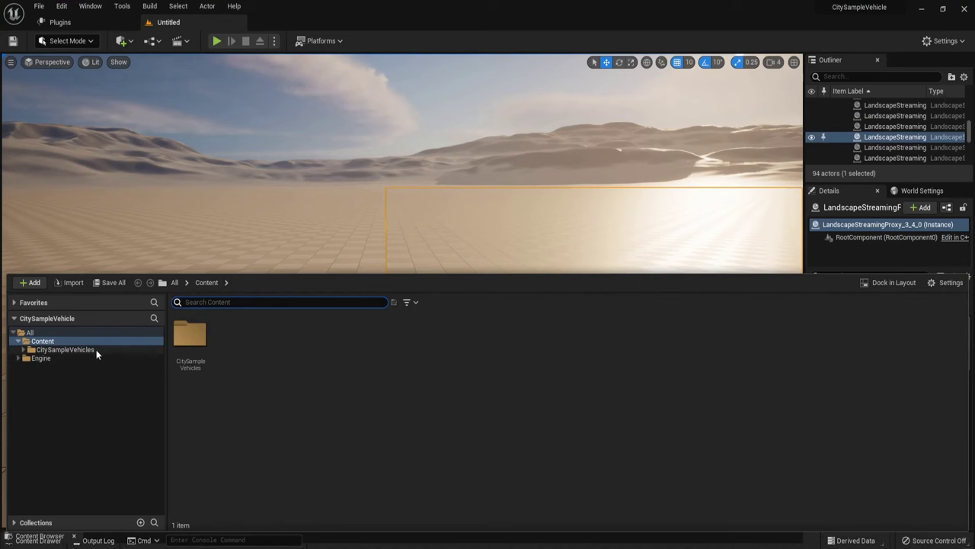
Step: Set the project's Editor Startup Map to CitySampleVehicles and enable the missing Enhanced Input plugin and r.VirtualTextures project setting
left_click(96, 349)
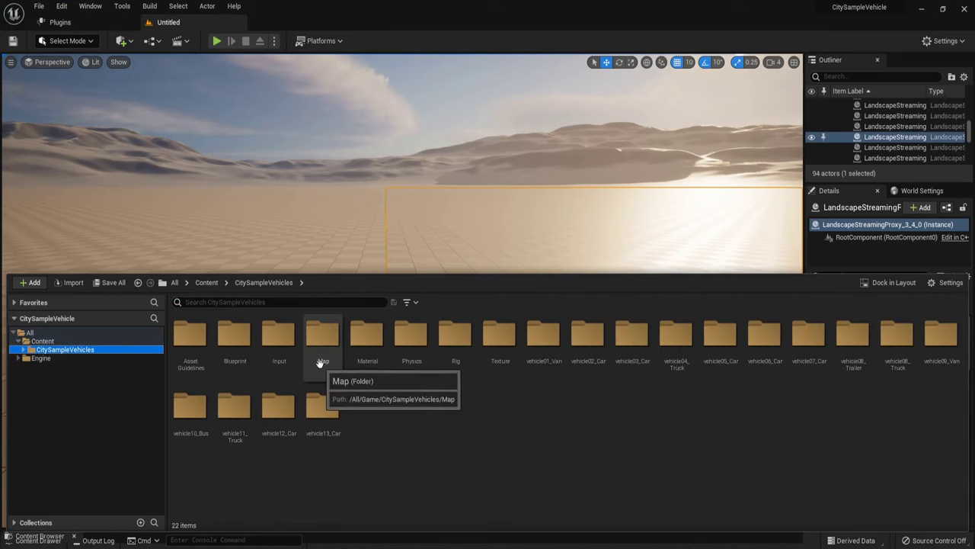
left_click(62, 6)
left_click(128, 162)
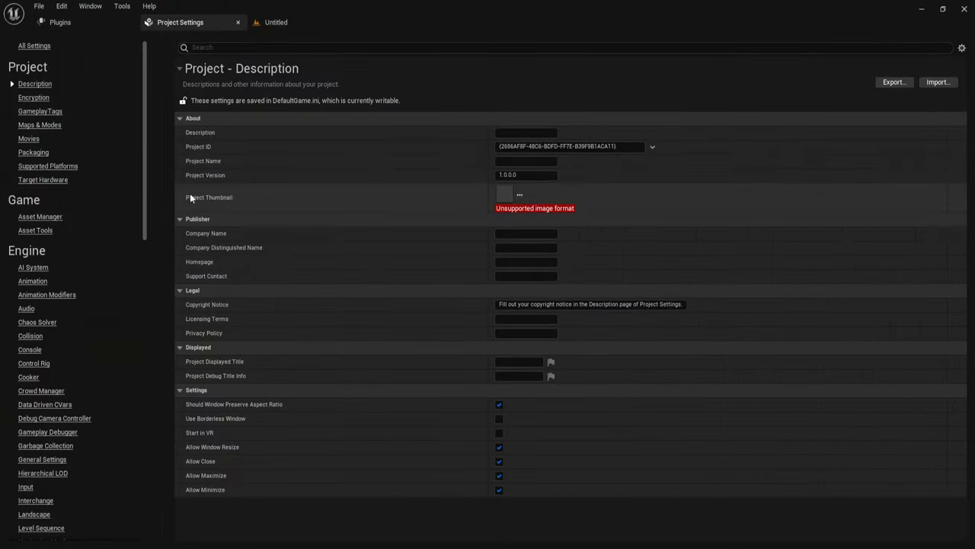
scroll(53, 274, "down", 2)
scroll(52, 274, "up", 2)
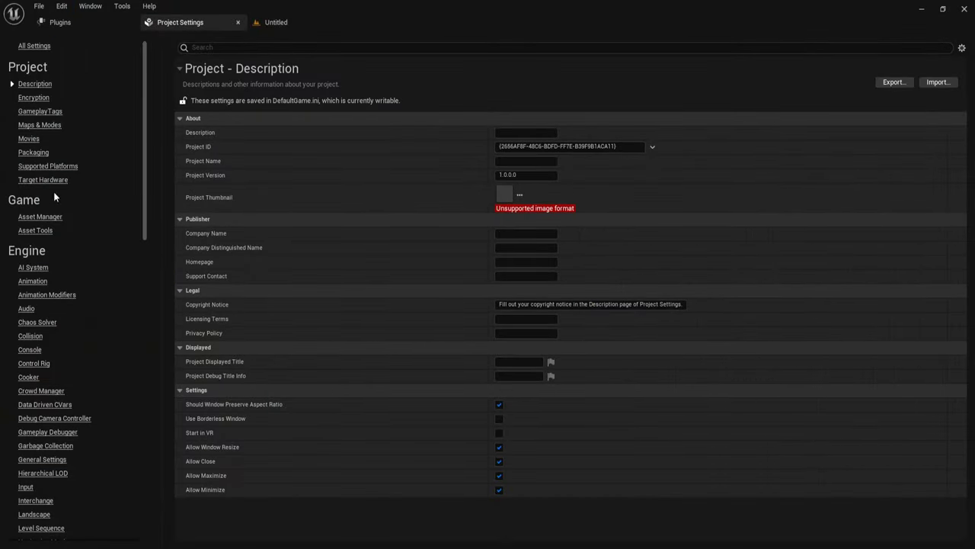
left_click(40, 125)
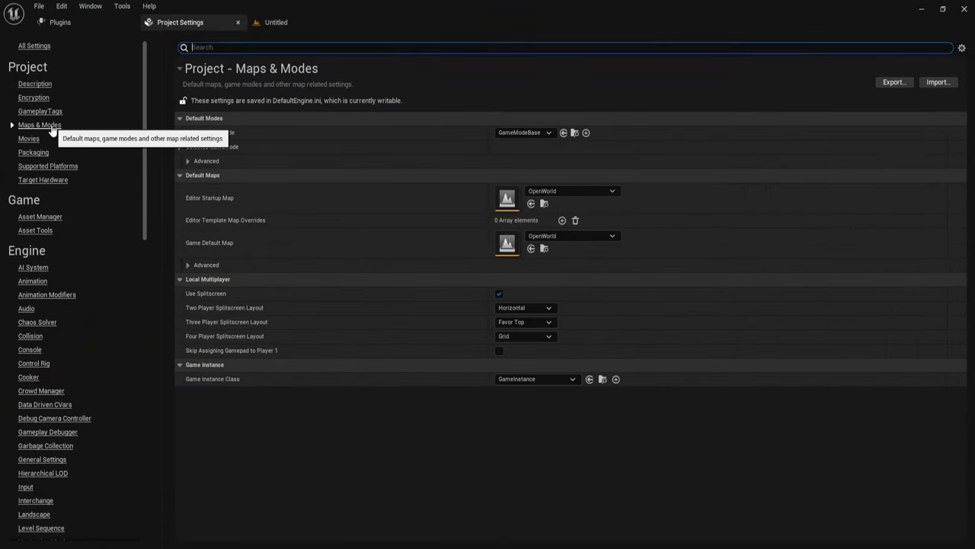
left_click(573, 191)
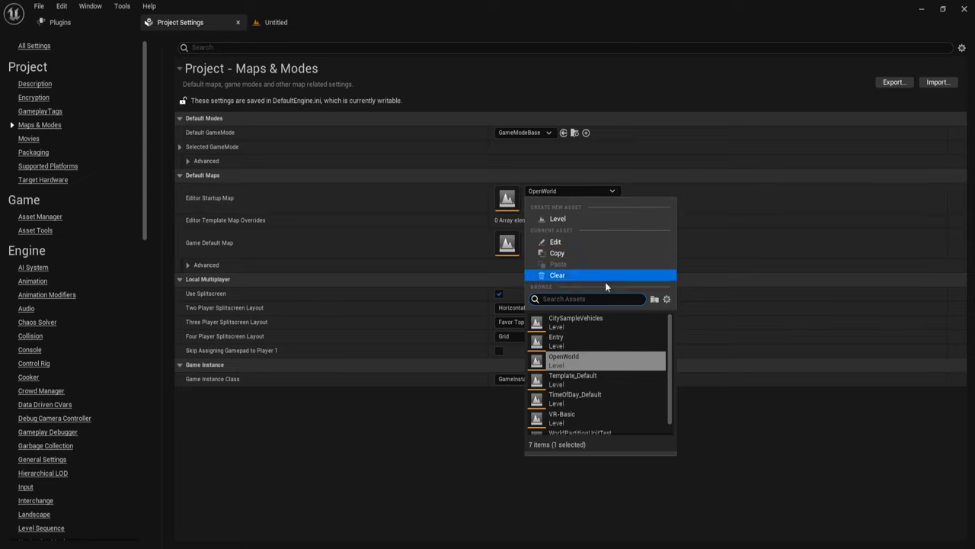
left_click(608, 321)
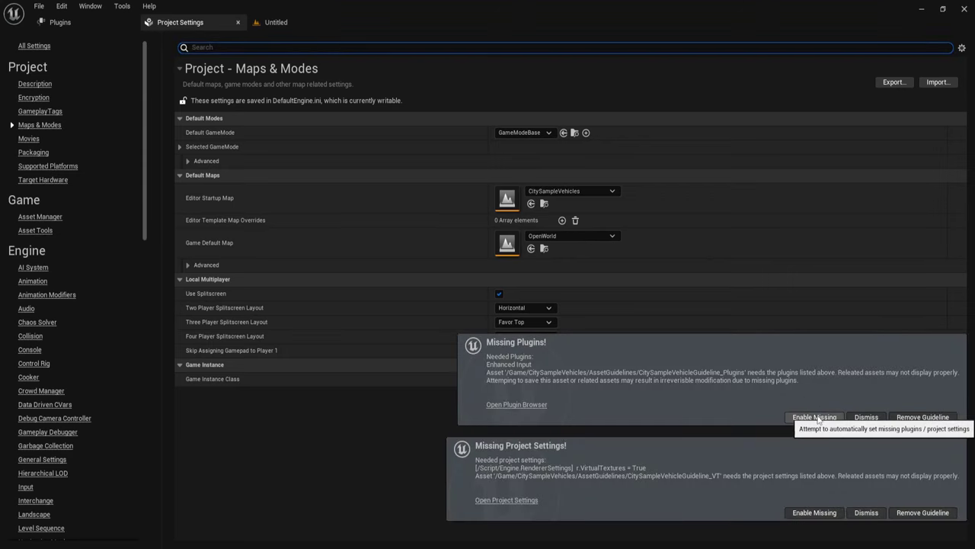
left_click(815, 418)
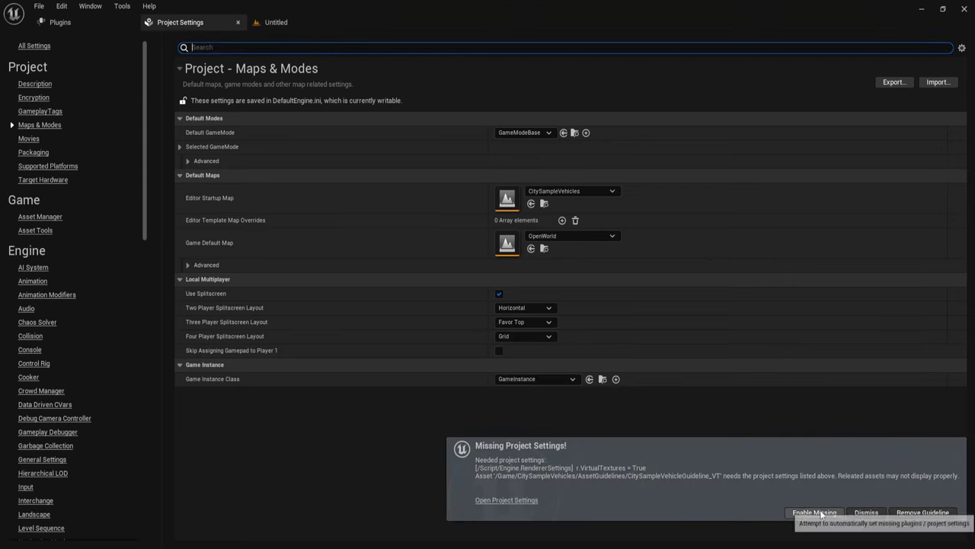
left_click(815, 513)
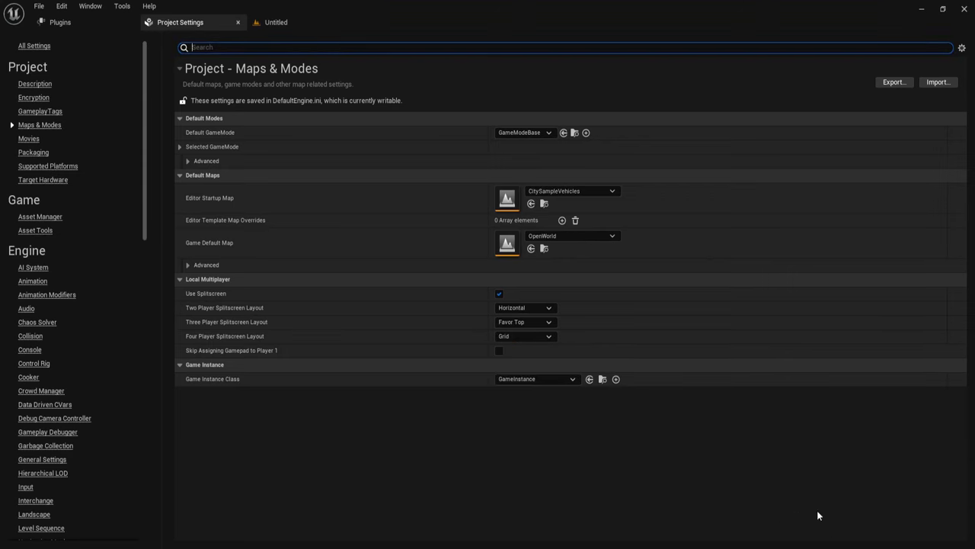
Step: Set the Game Default Map to CitySampleVehicles and restart the editor to apply the new settings
left_click(587, 236)
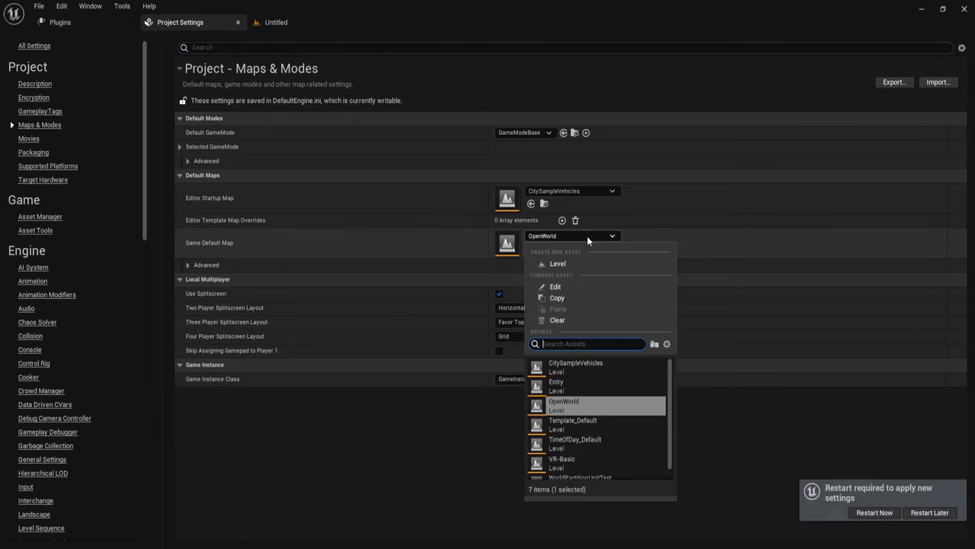
left_click(605, 367)
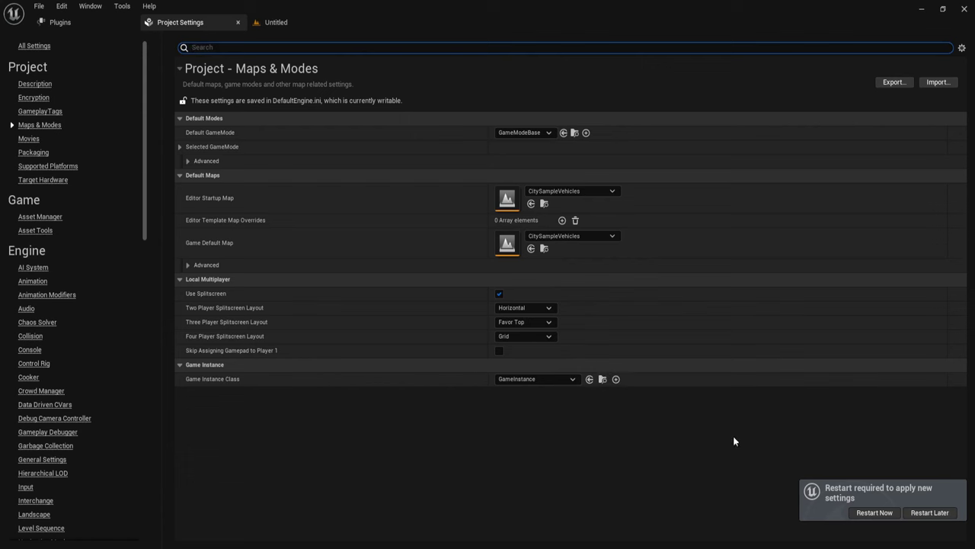
left_click(873, 513)
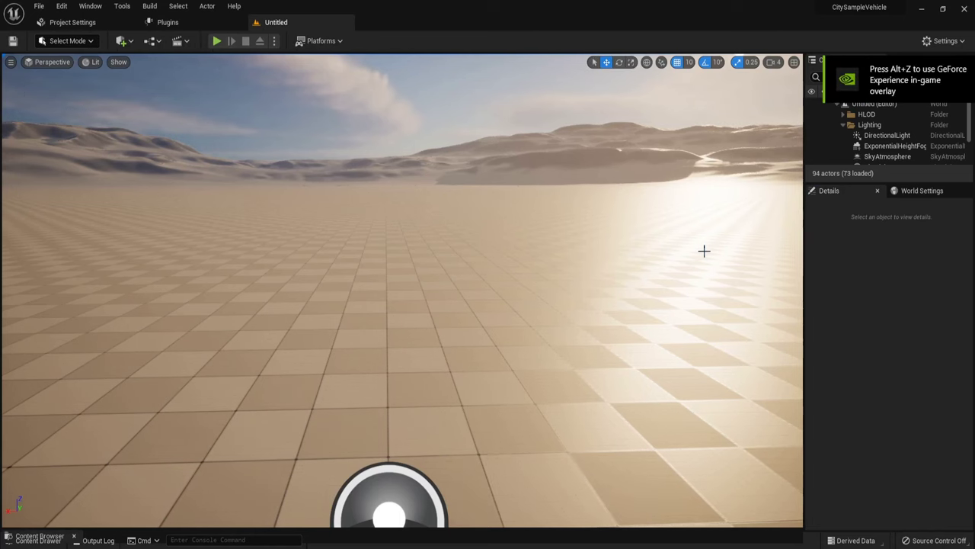
Step: Set both the Editor Startup Map and the Game Default Map to CitySampleVehicles again in the project's Maps & Modes settings
left_click(96, 23)
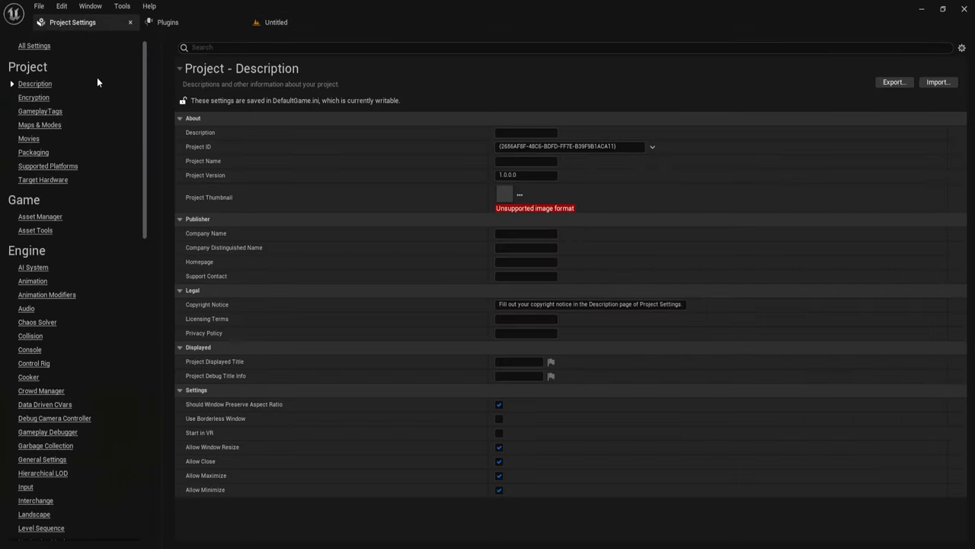
left_click(41, 126)
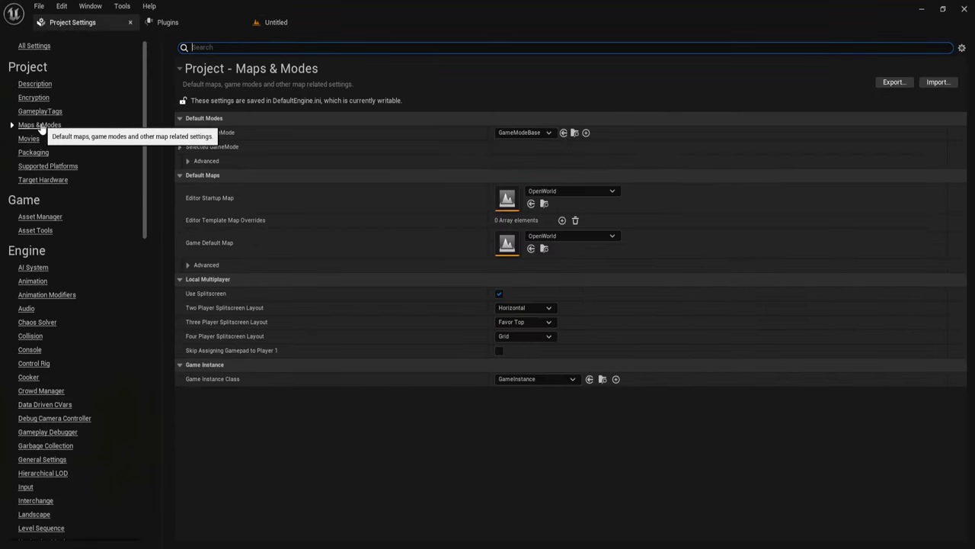
left_click(567, 192)
left_click(586, 323)
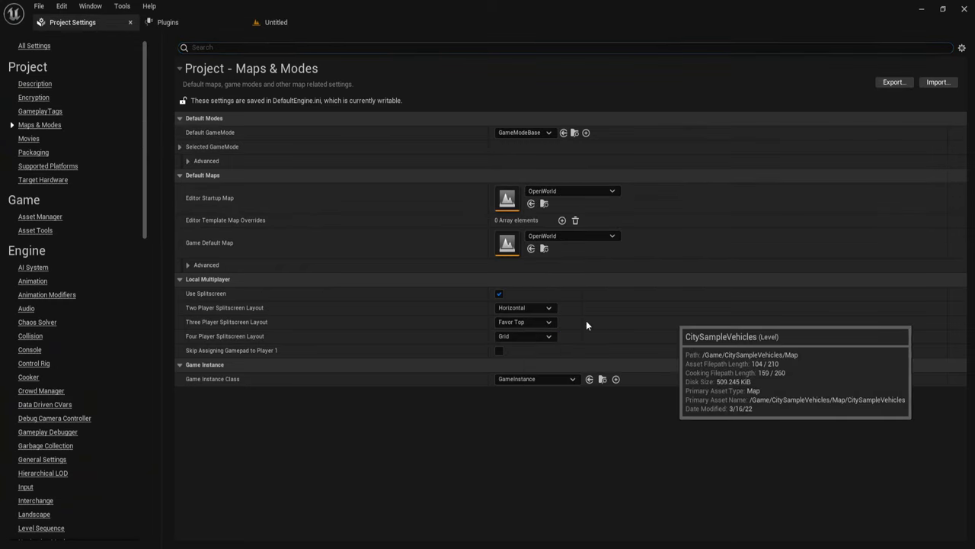
left_click(566, 236)
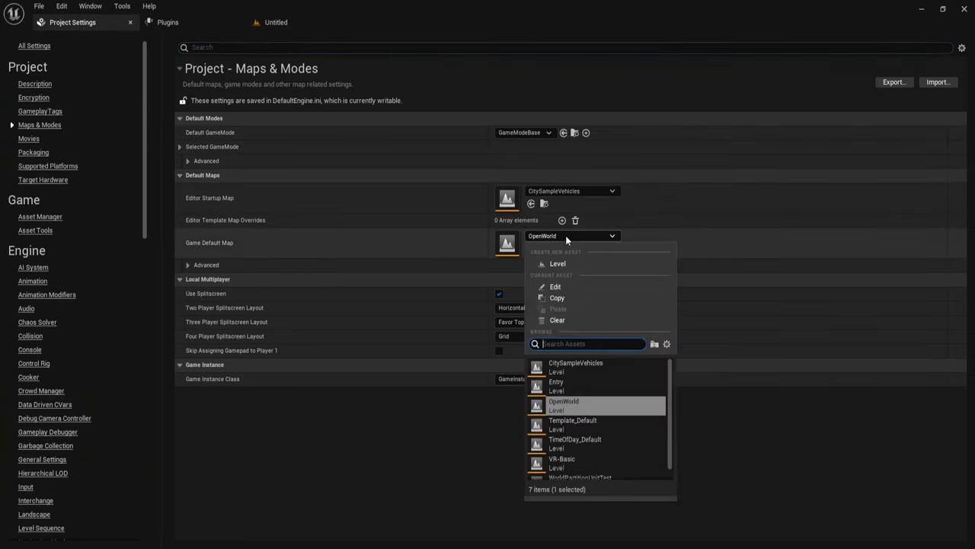
left_click(578, 366)
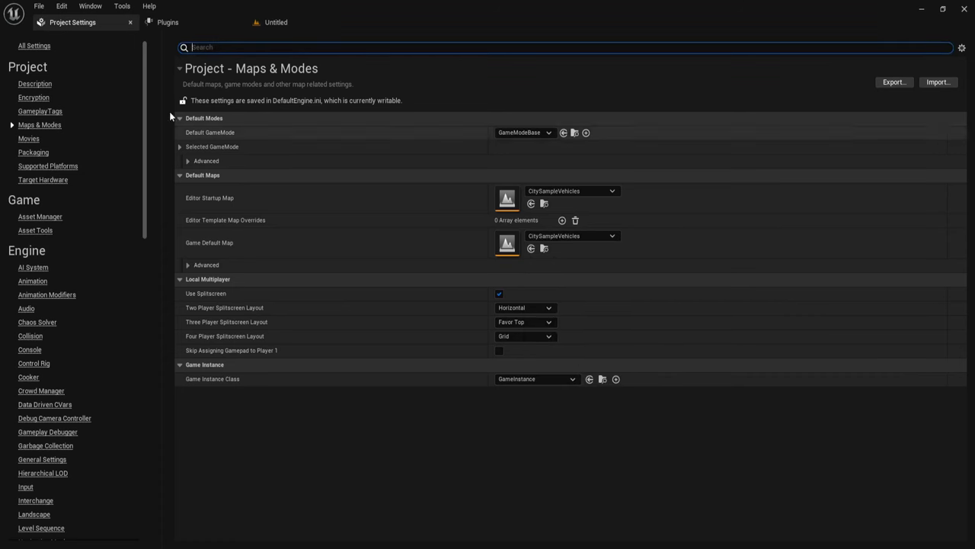
left_click(130, 22)
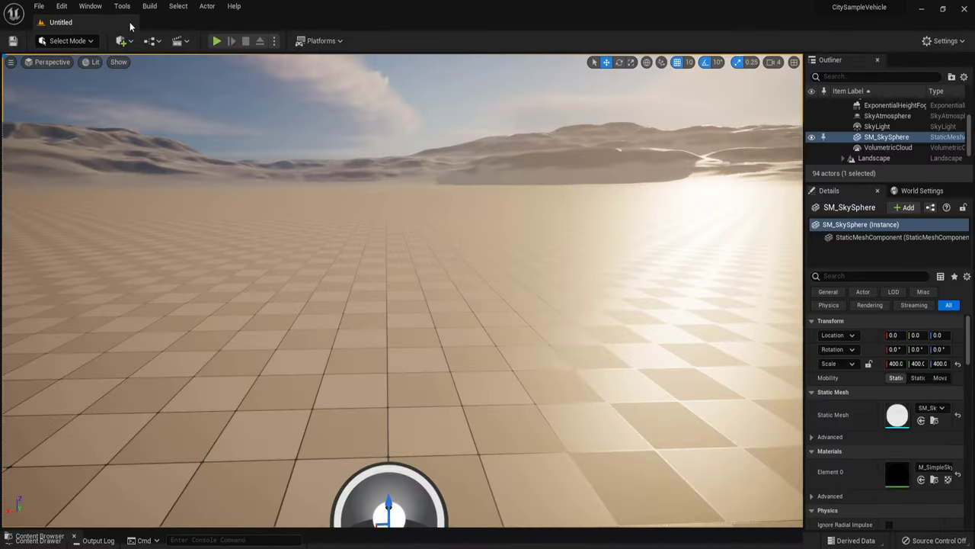
Step: Open the CitySampleVehicles level from the Map folder of the CitySampleVehicles content
key("ctrl+space")
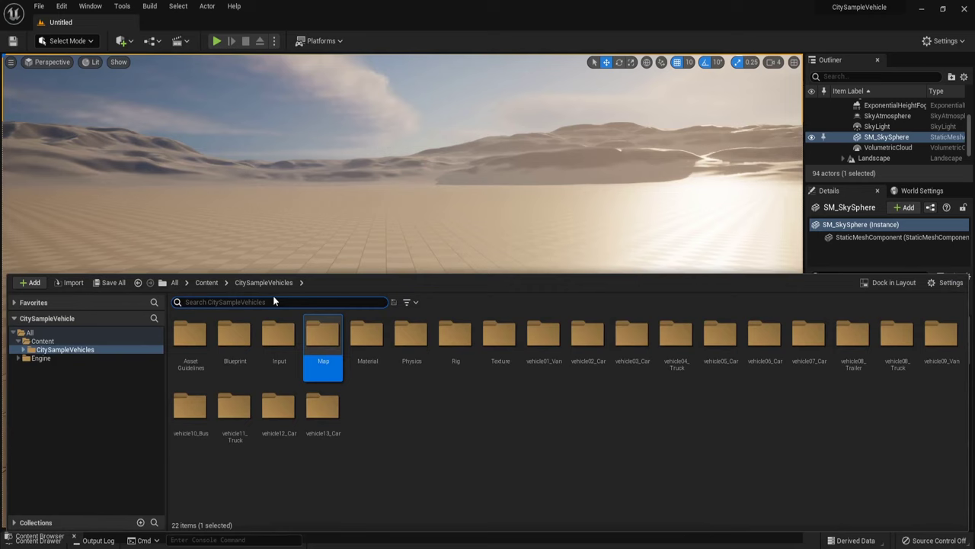
double_click(327, 340)
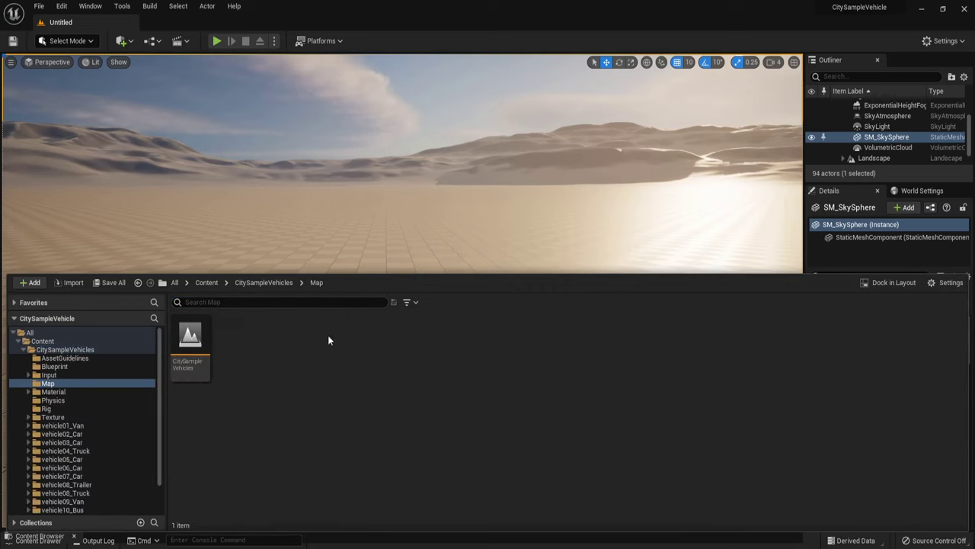
double_click(191, 335)
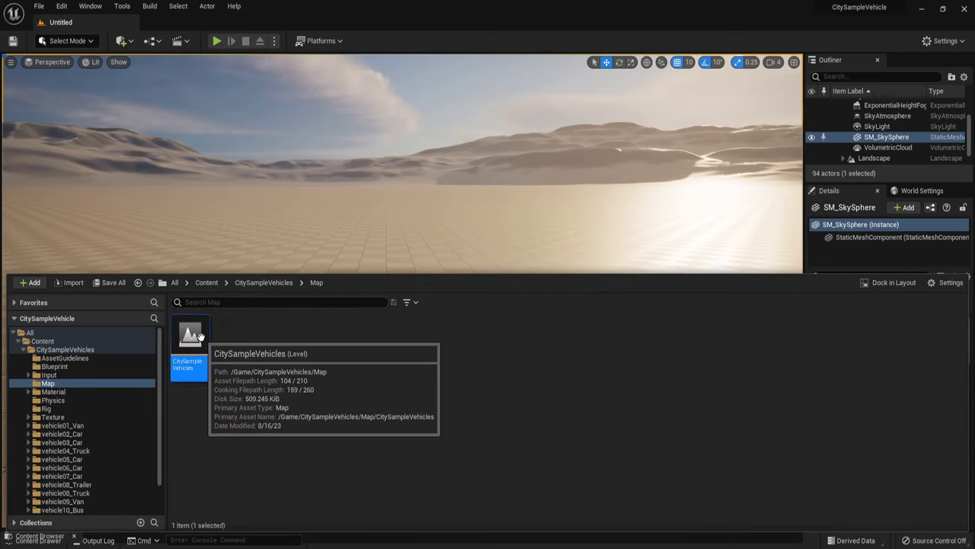
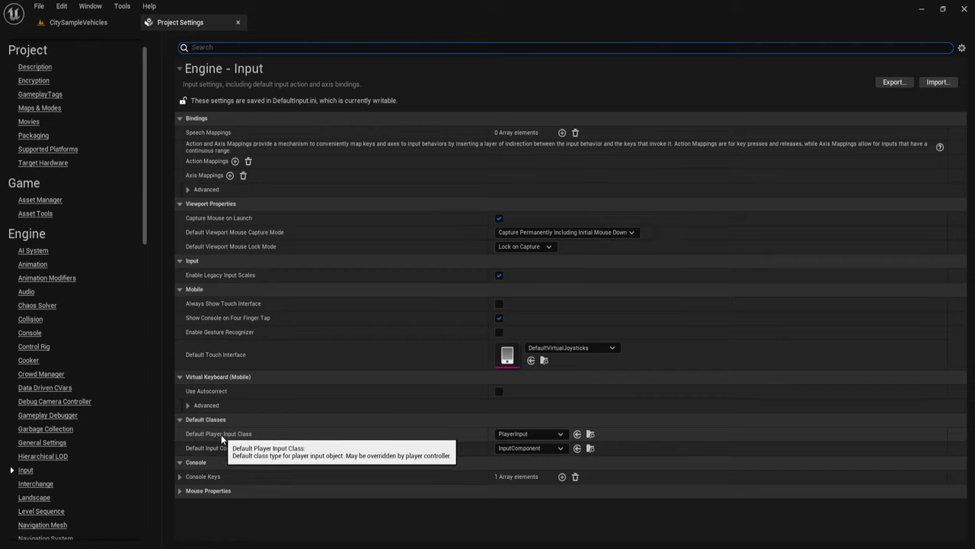
Step: Set the project's Default Player Input Class to EnhancedPlayerInput and Default Input Component Class to EnhancedInputComponent
left_click(530, 436)
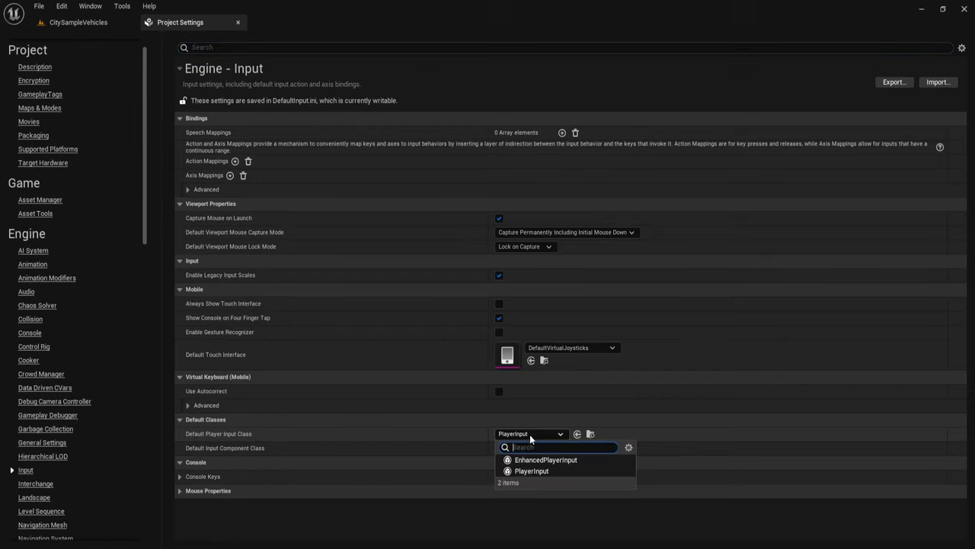
left_click(541, 460)
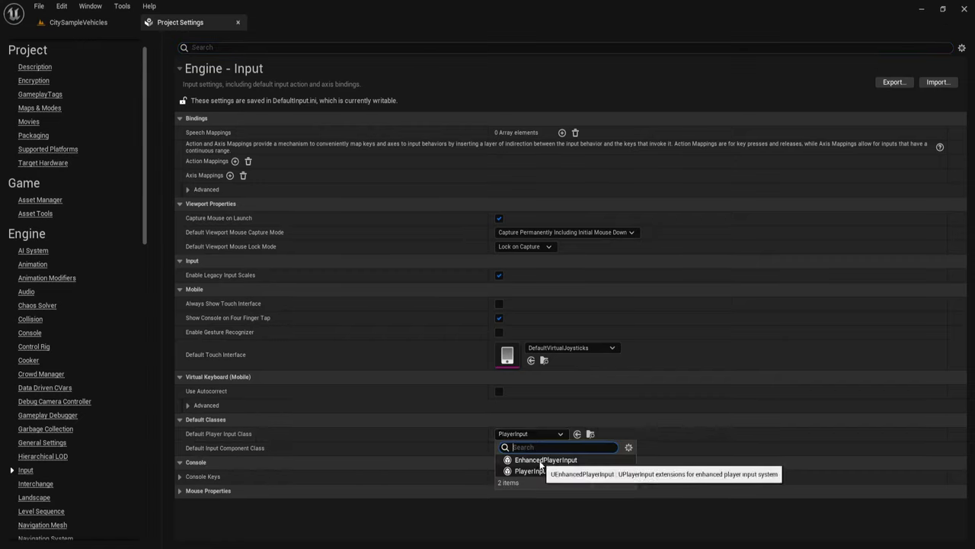
left_click(541, 460)
left_click(522, 448)
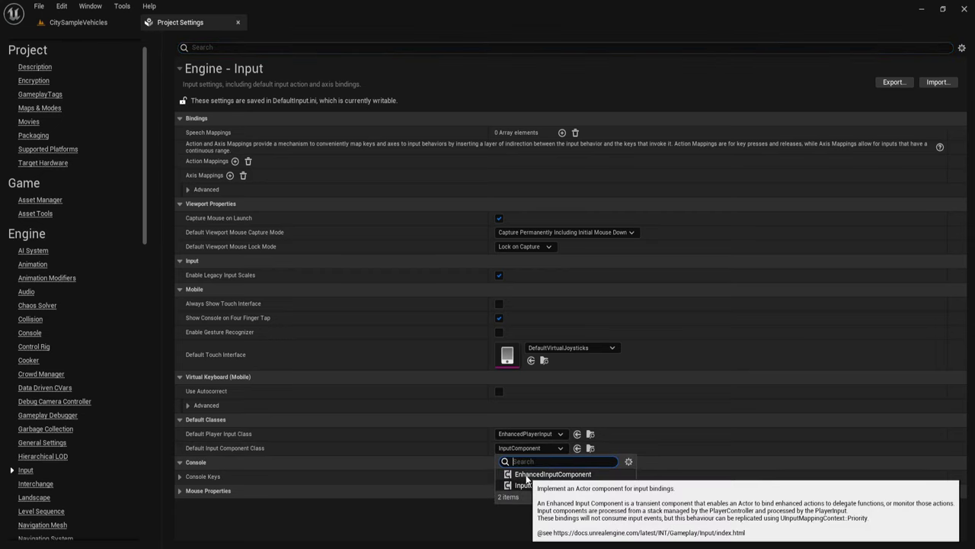
left_click(542, 474)
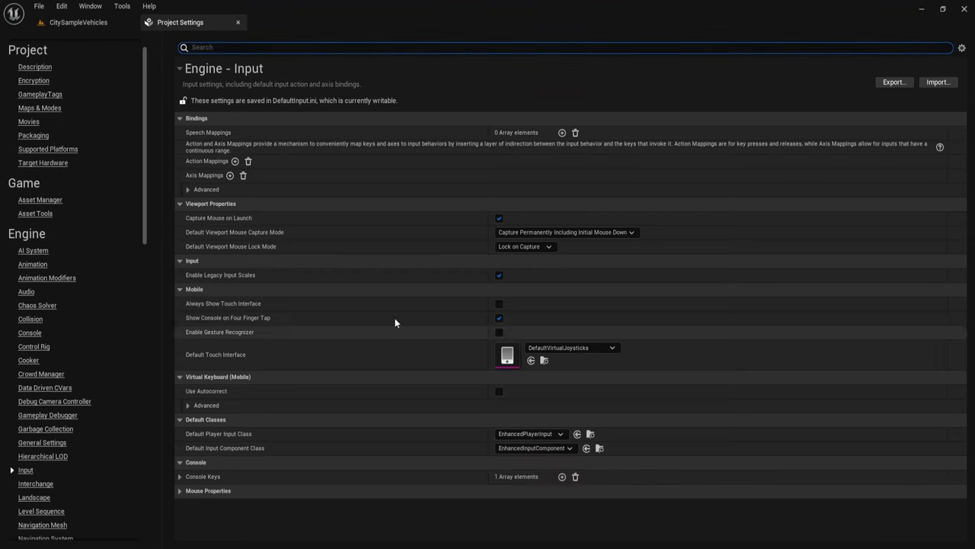
Step: Play the CitySampleVehicles level and test-drive the silver van forward, steering it around toward the row of parked vehicles
left_click(76, 22)
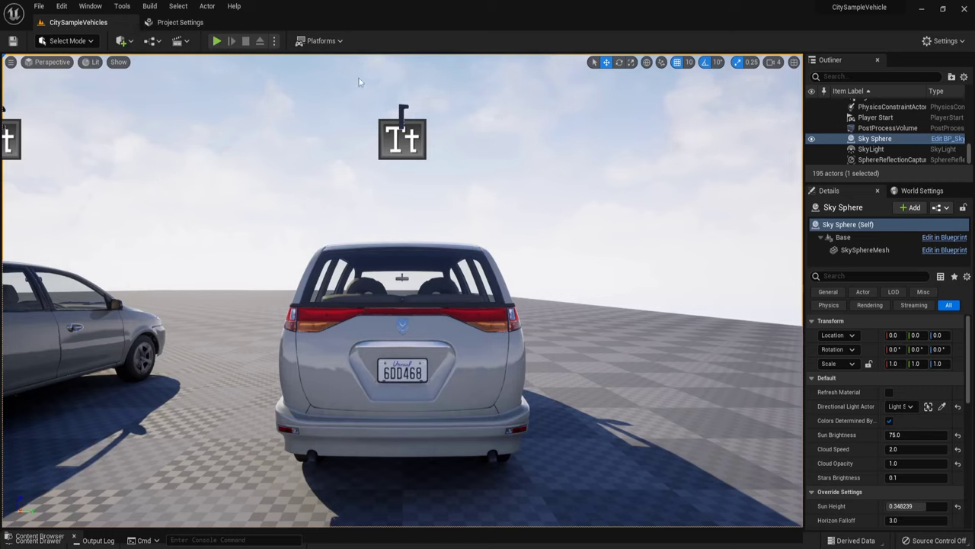
left_click(216, 41)
key("w")
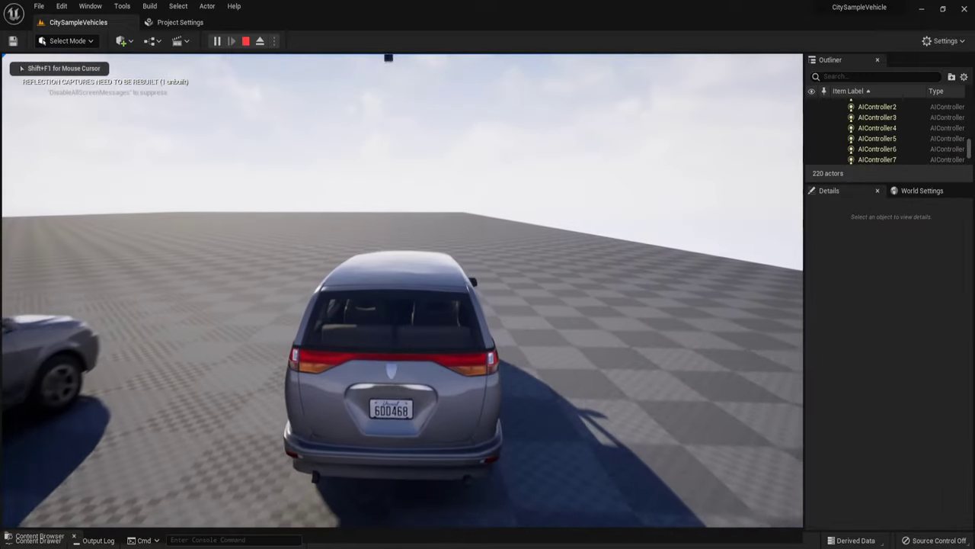
key("d")
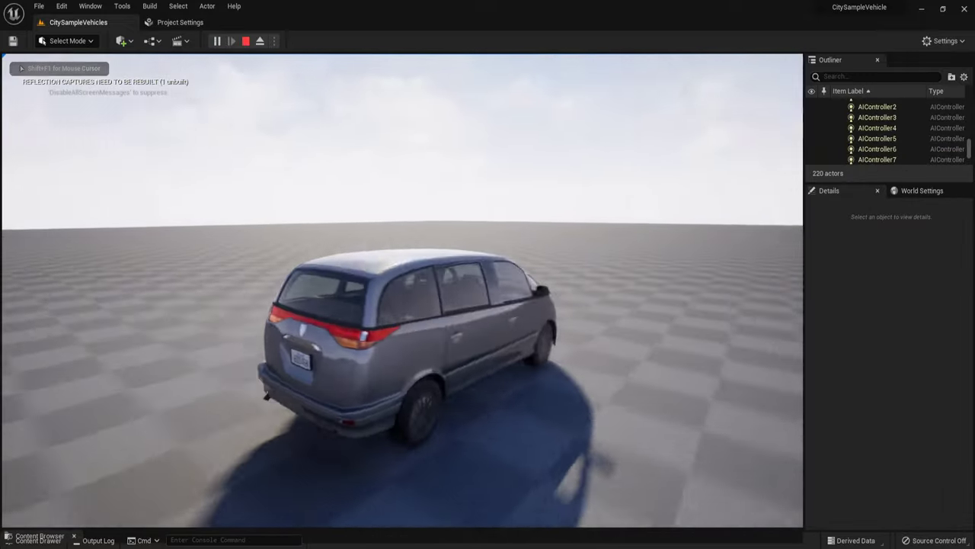
key("d")
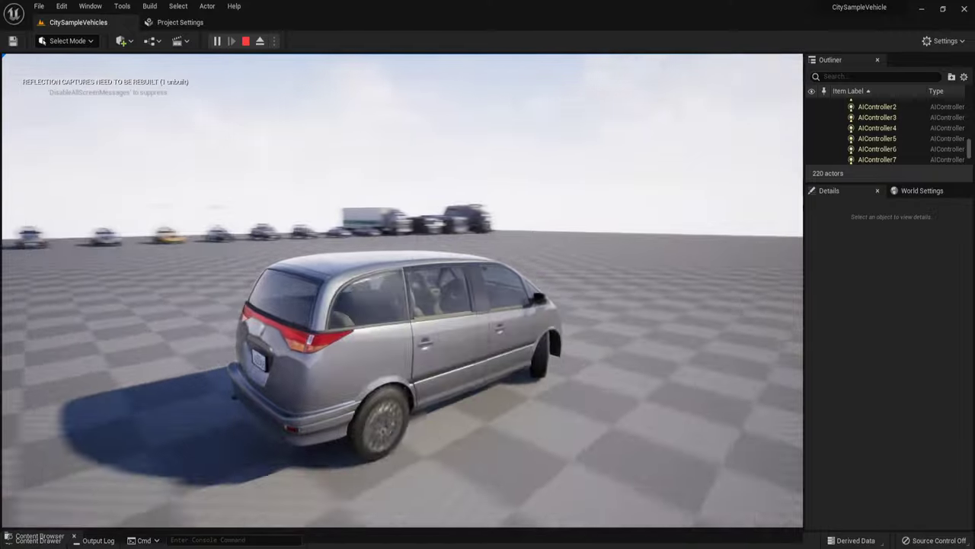
key("d")
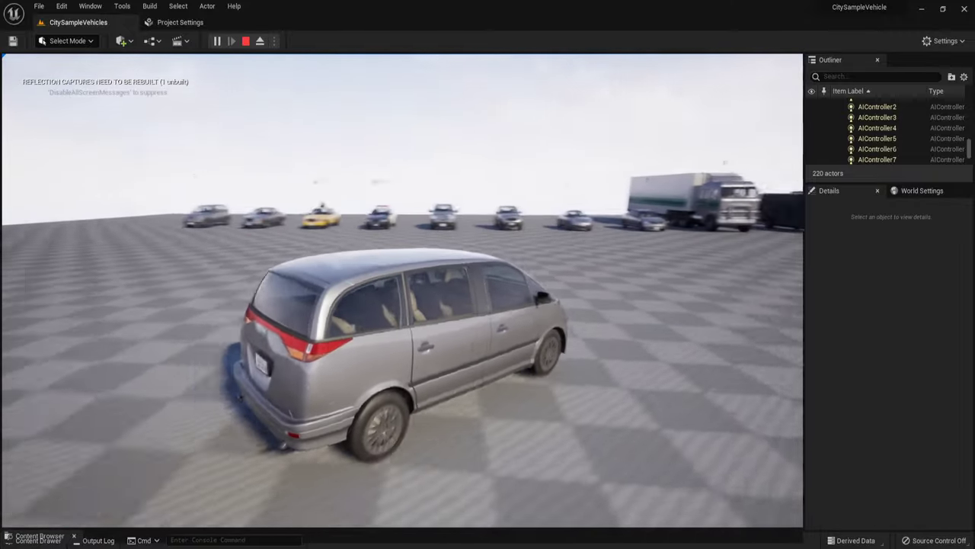
key("d")
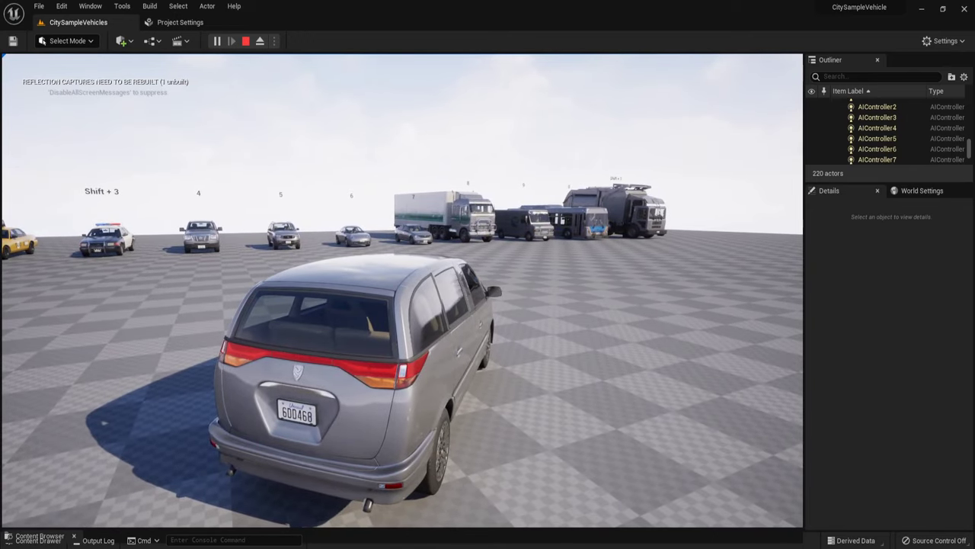
Step: Switch to the pickup truck labelled 4 and test-drive it forward with a right turn
key("4")
key("w")
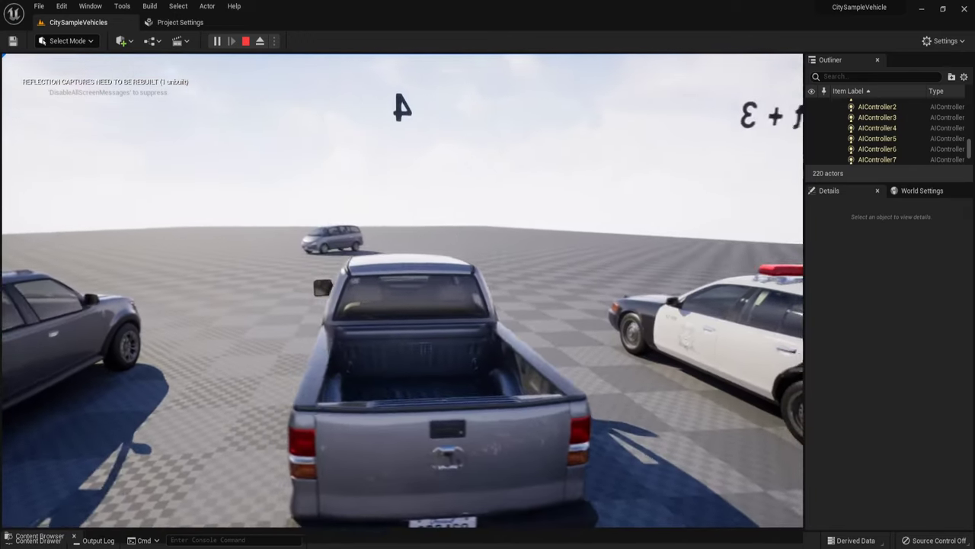
key("d")
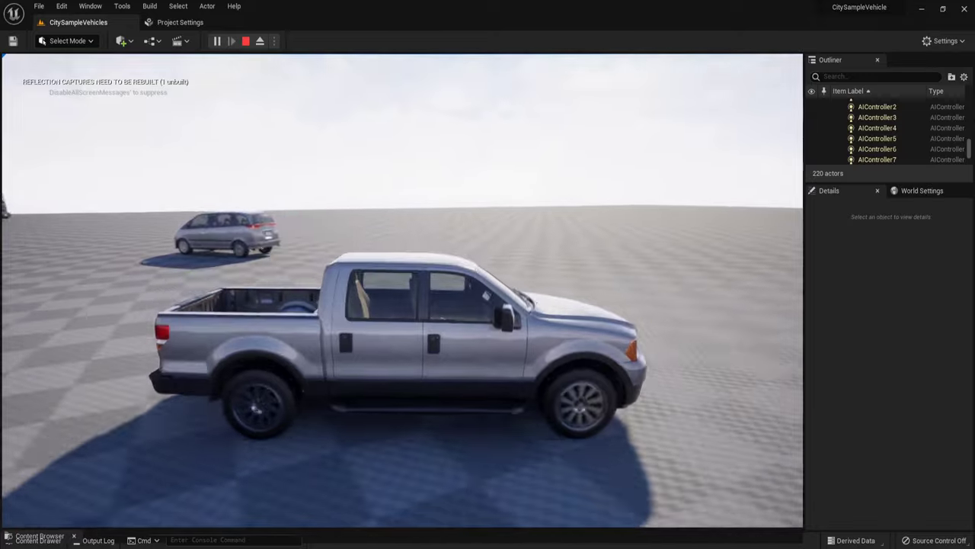
Step: Switch to the car labelled 2 and test-drive it forward, steering both right and left
key("2")
key("w")
key("d")
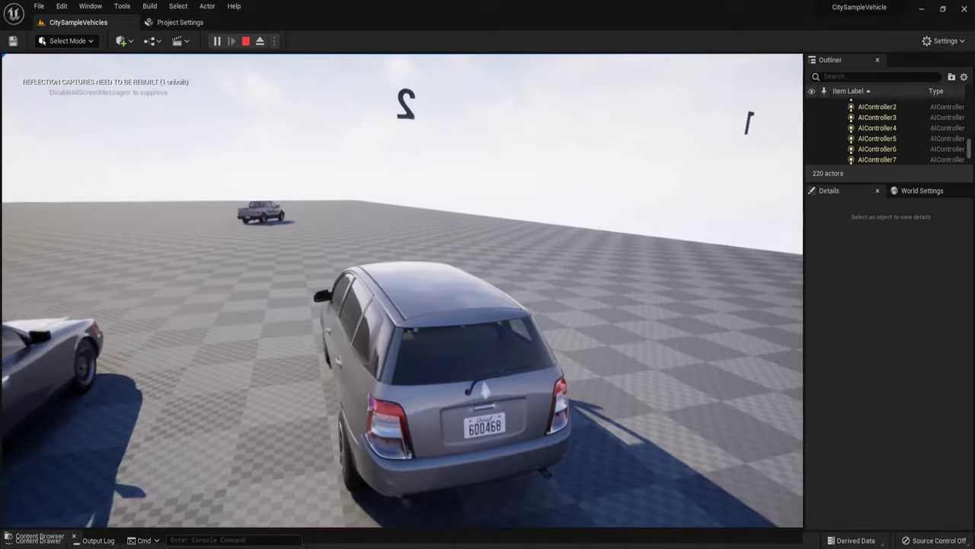
key("a")
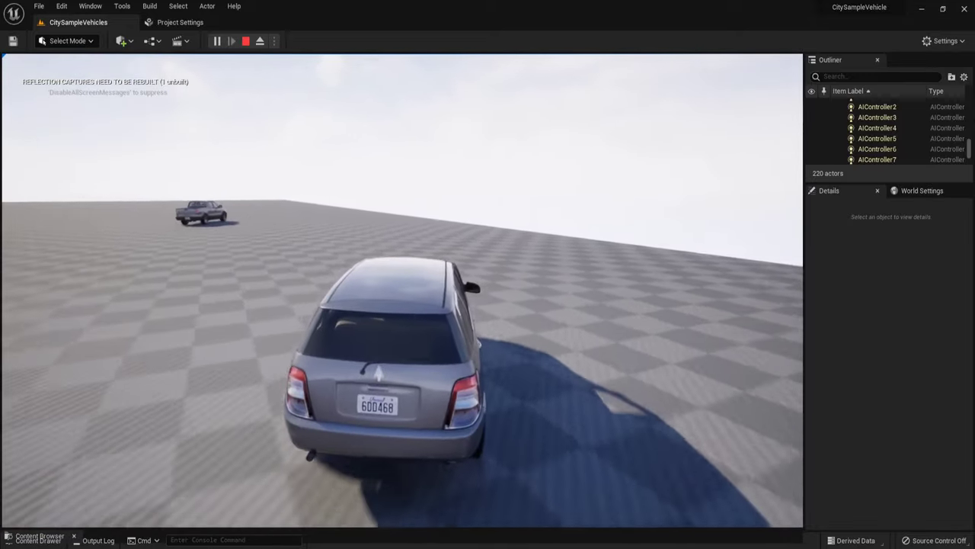
Step: Stop the test drive and create a new Blank Games project named VehicleTutorial
key("Escape")
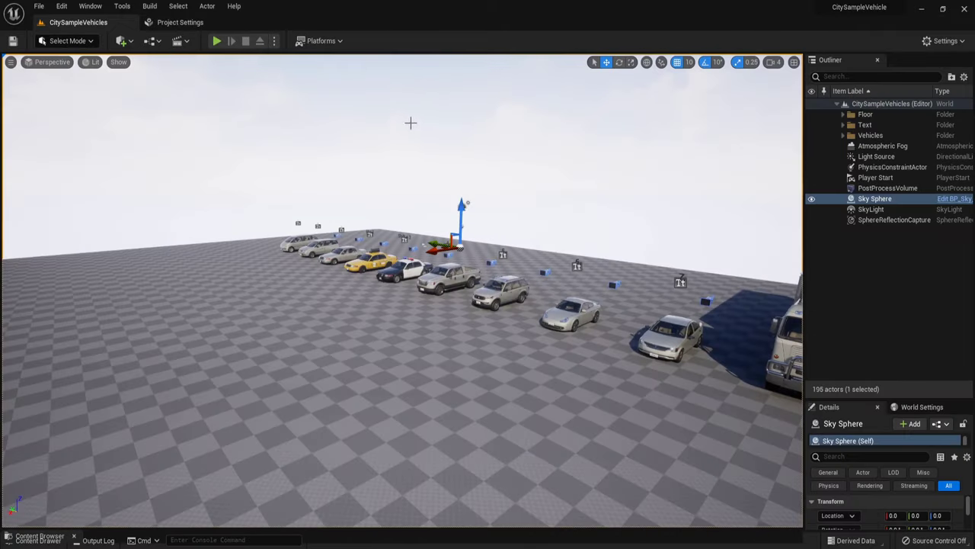
left_click(40, 7)
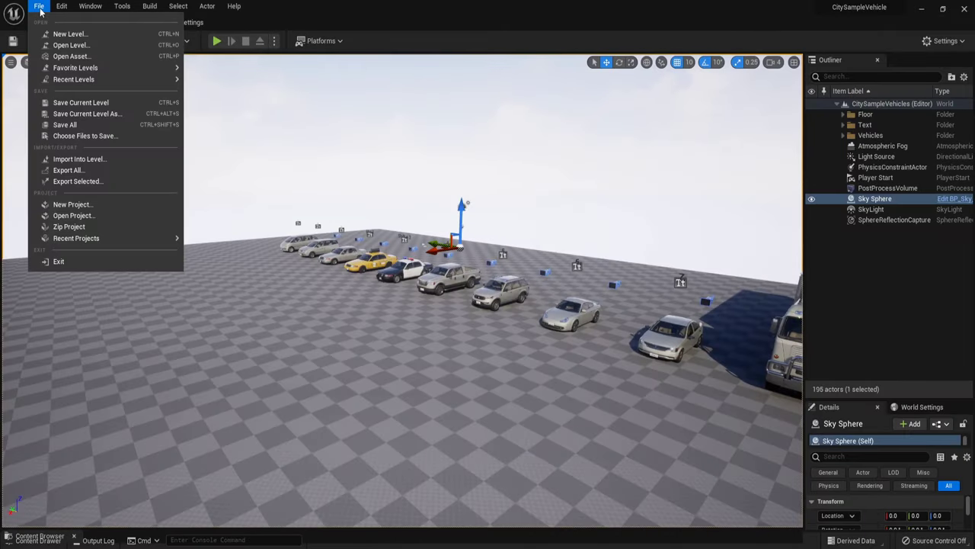
left_click(103, 204)
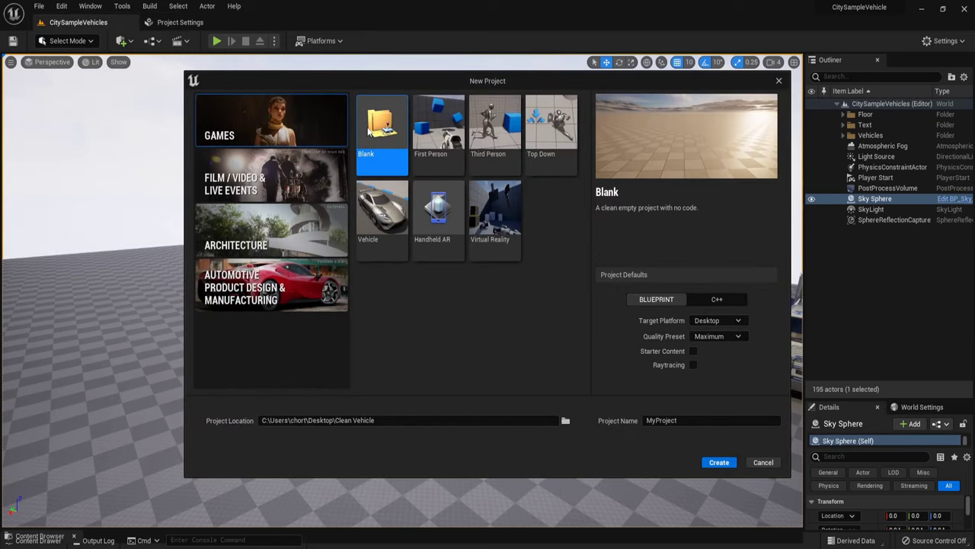
left_click(690, 424)
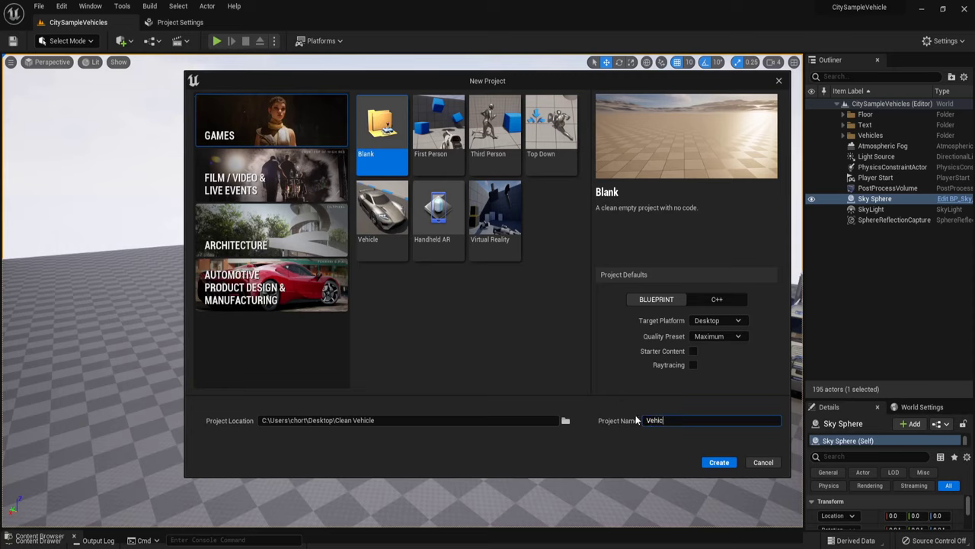
type("VehicleTutorial")
left_click(720, 462)
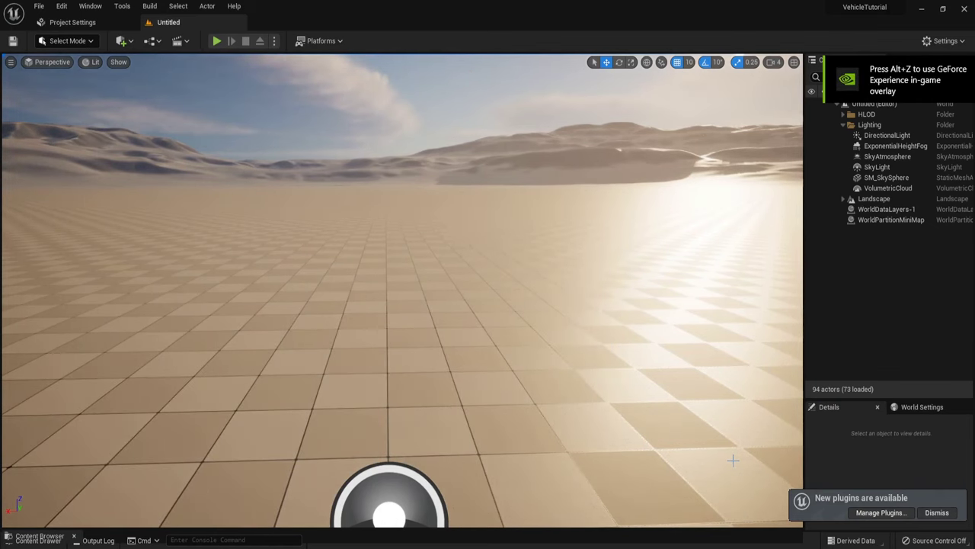
left_click(732, 460)
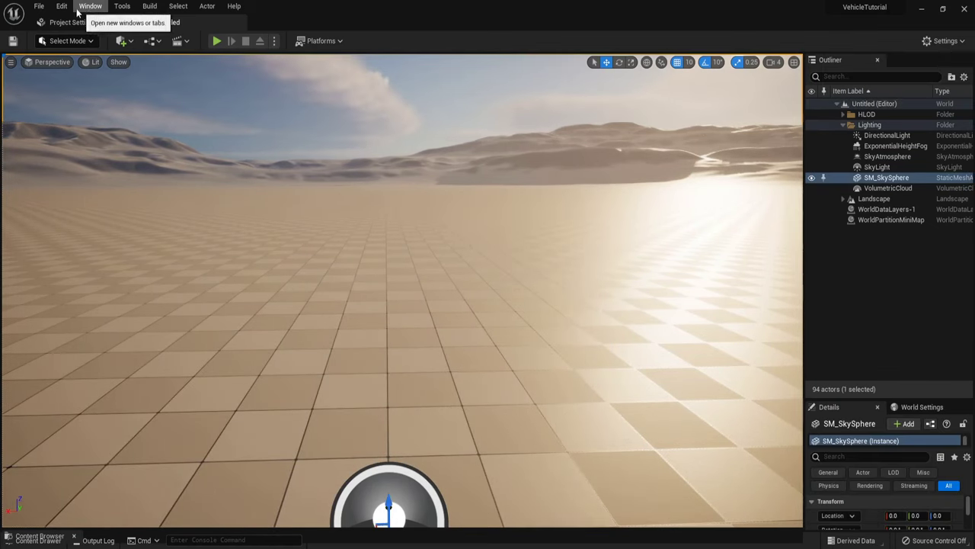
Step: Enable the ChaosVehiclesPlugin in the VehicleTutorial project and restart the editor
left_click(39, 6)
mouse_move(55, 9)
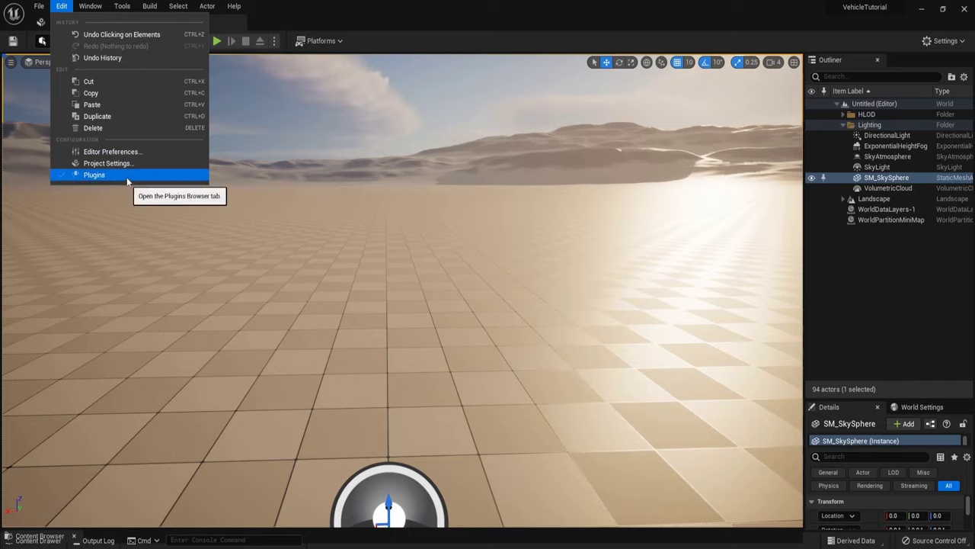
left_click(90, 175)
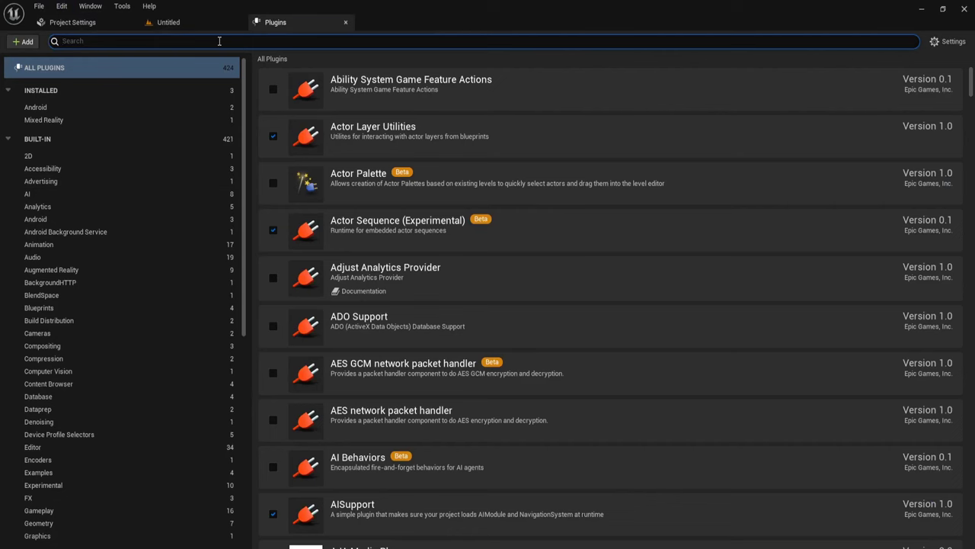
type("chao")
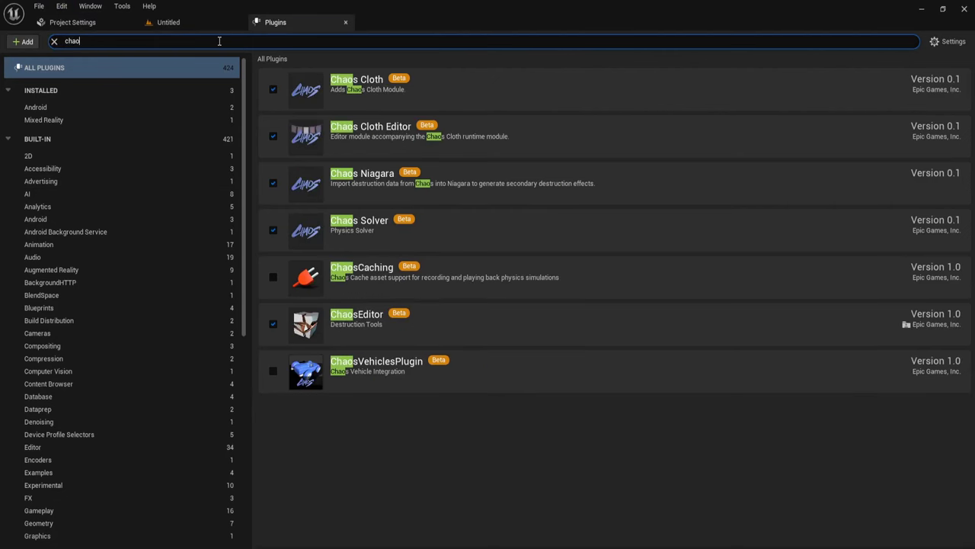
left_click(273, 370)
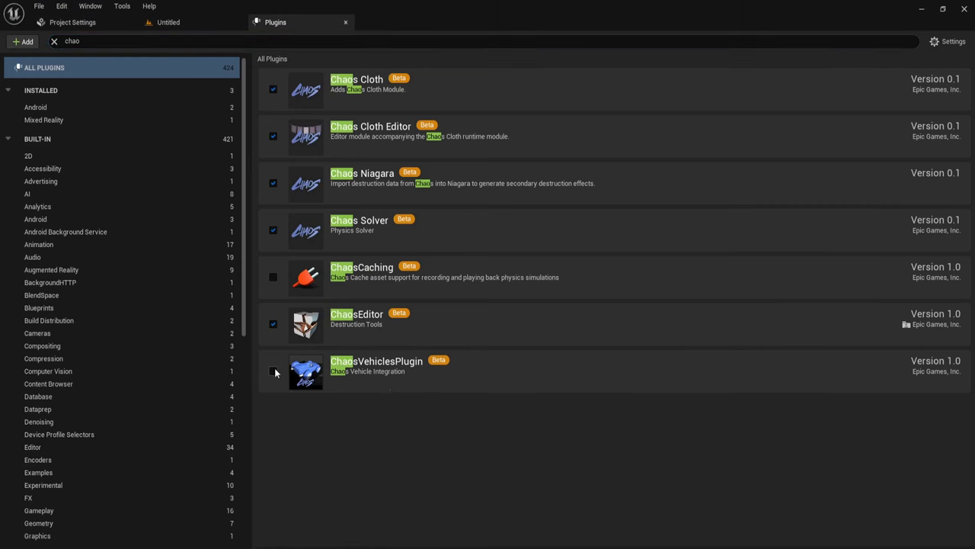
left_click(584, 310)
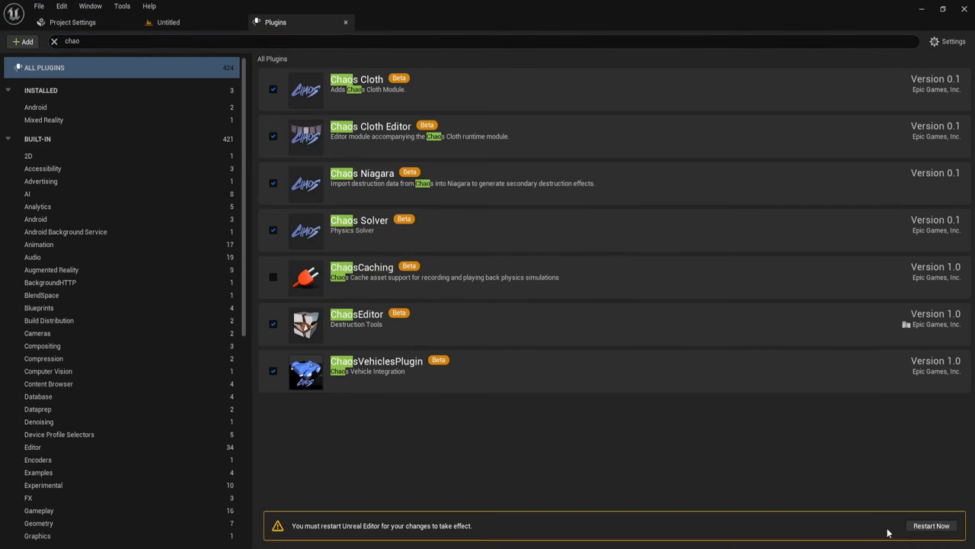
left_click(925, 529)
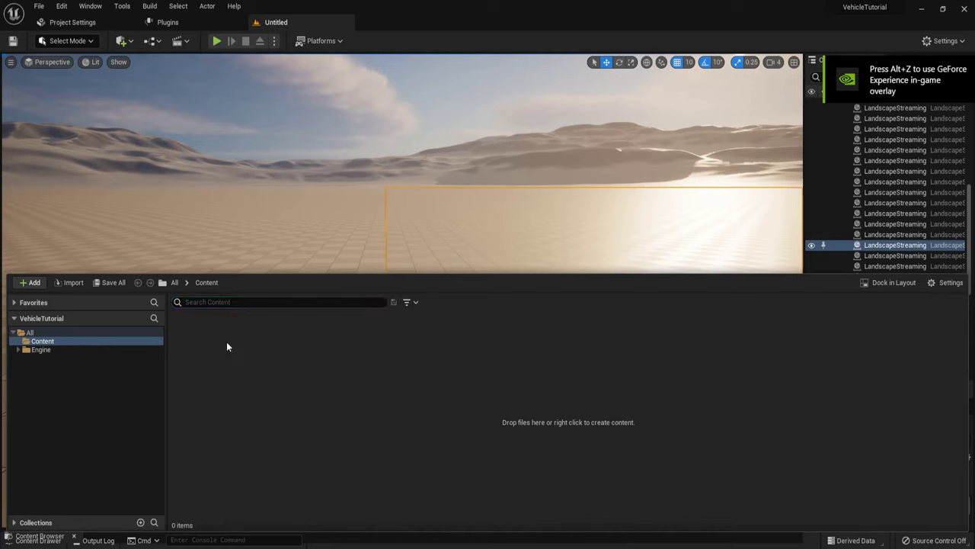
Step: Create a folder named Map inside the project's Content folder
right_click(226, 341)
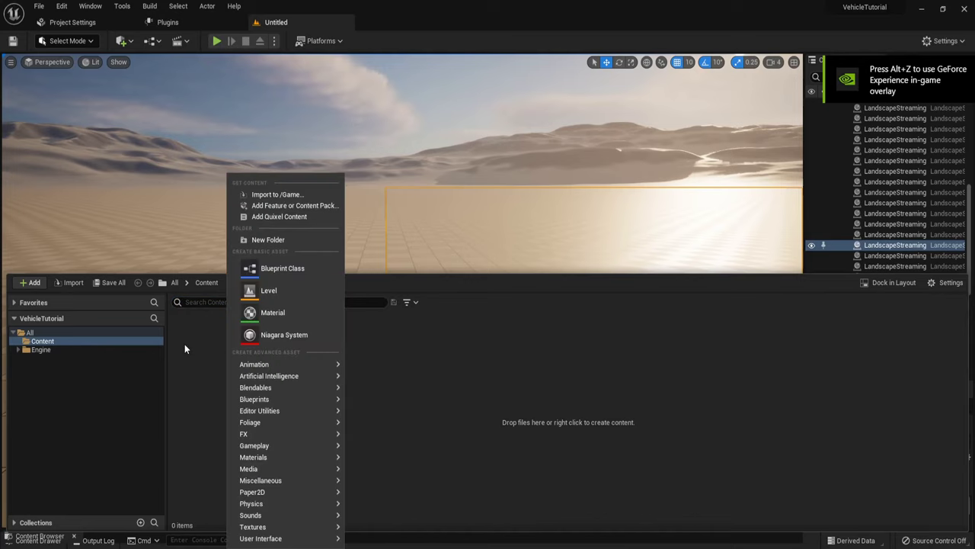
left_click(265, 240)
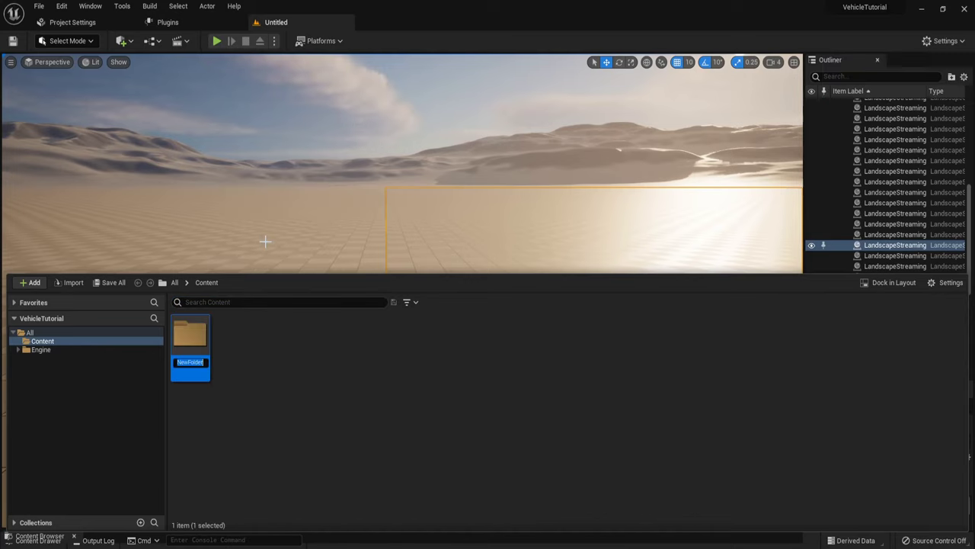
type("Map")
key("Return")
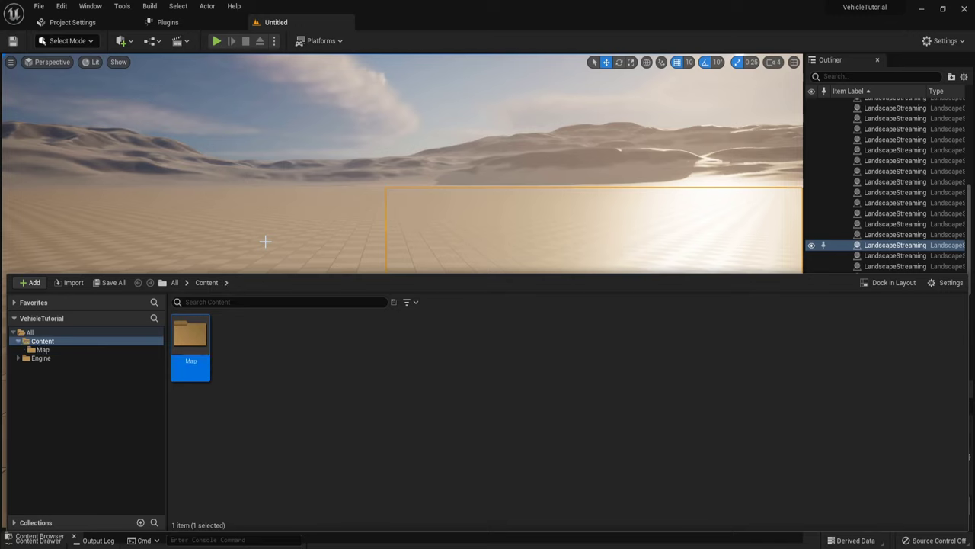
Step: Create a level named CitySampleVehicle in the Map folder, then open it and save it
double_click(192, 342)
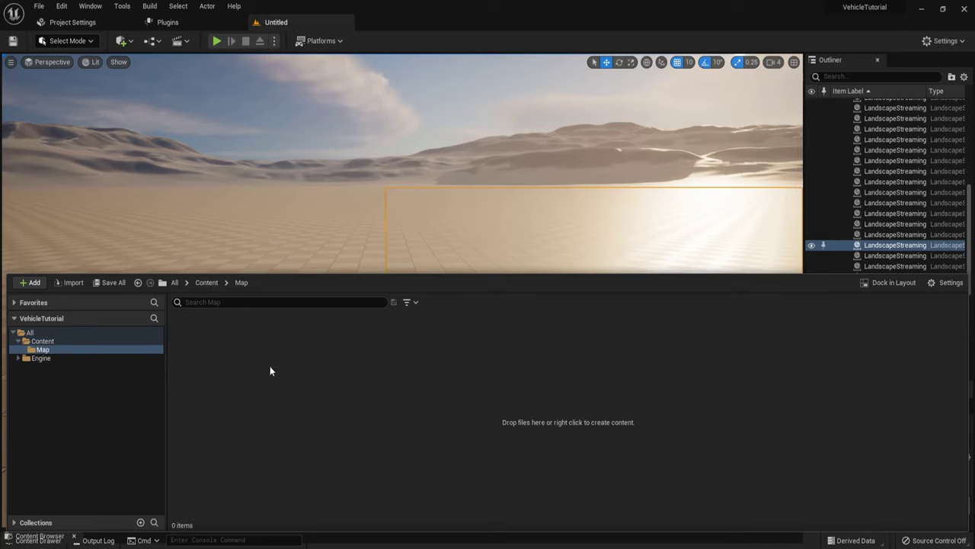
right_click(270, 366)
left_click(322, 292)
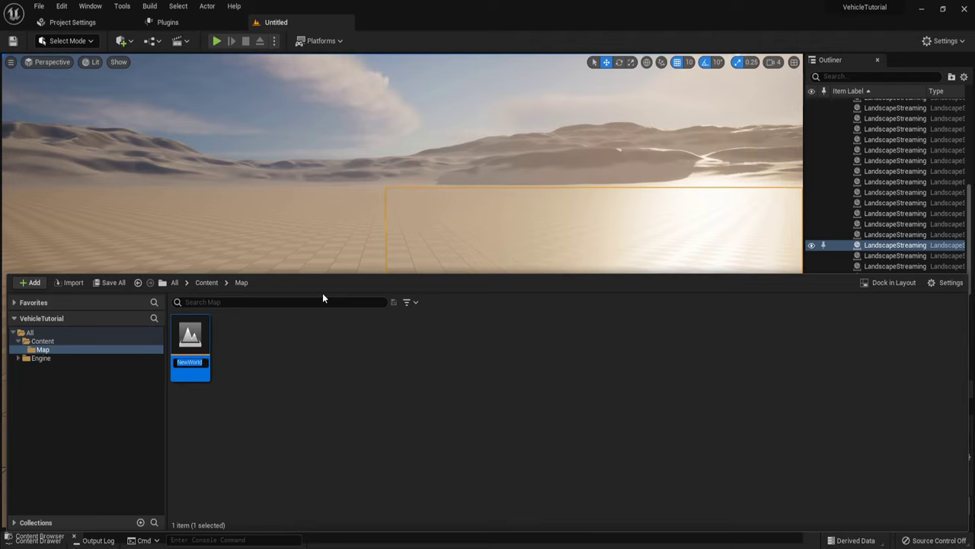
type("CityS")
type("ampleVe")
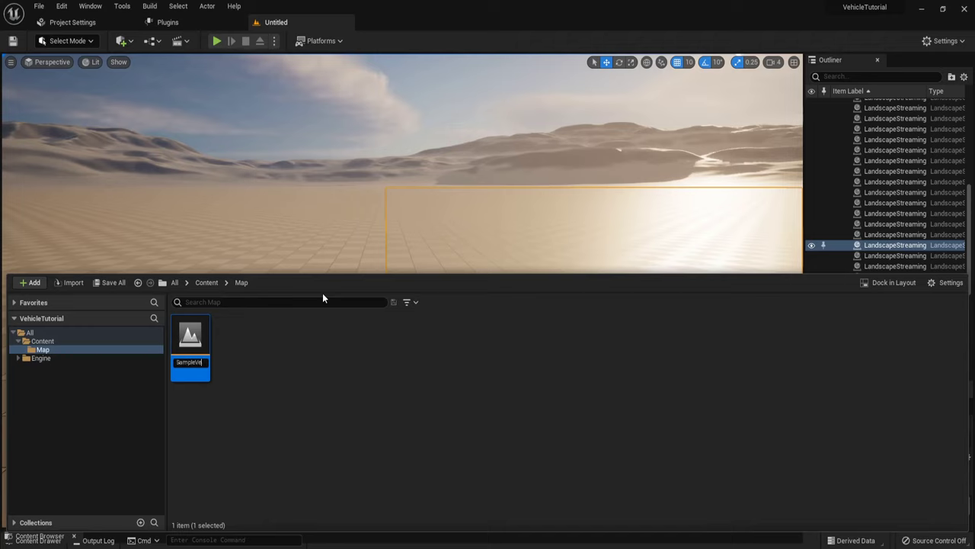
type("hicle")
key("Return")
double_click(192, 342)
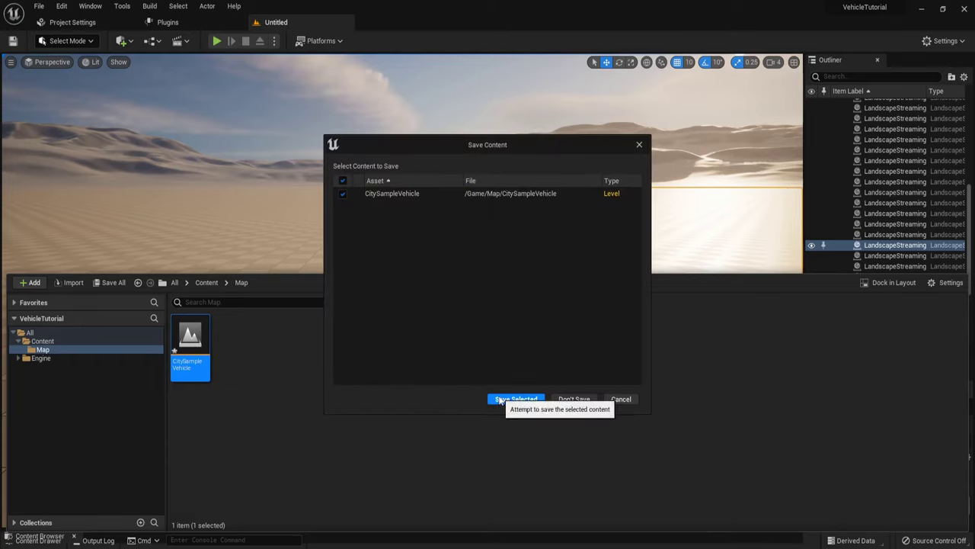
left_click(499, 399)
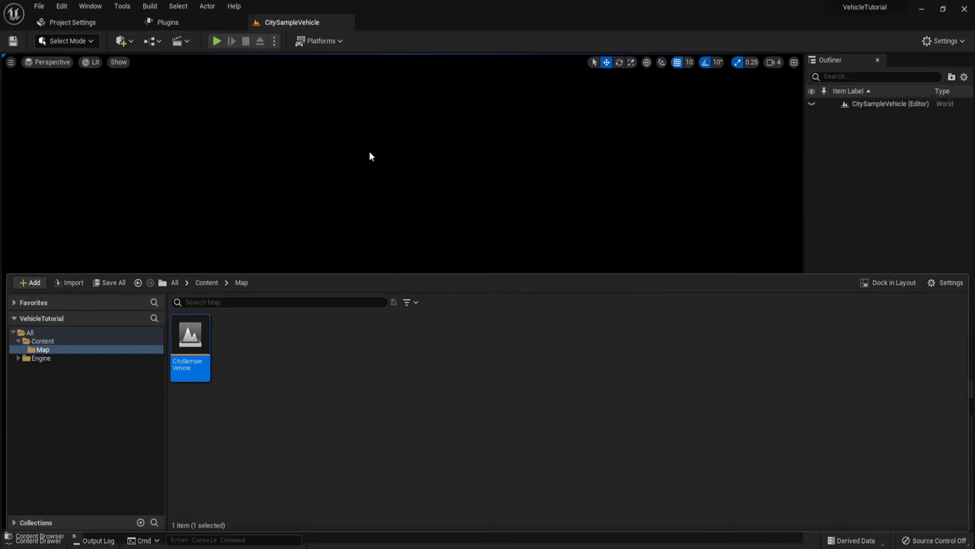
Step: Copy the actors from Atmospheric Fog through SphereReflectionCapture in the original CitySampleVehicles level and paste them into the new CitySampleVehicle level
left_click(386, 168)
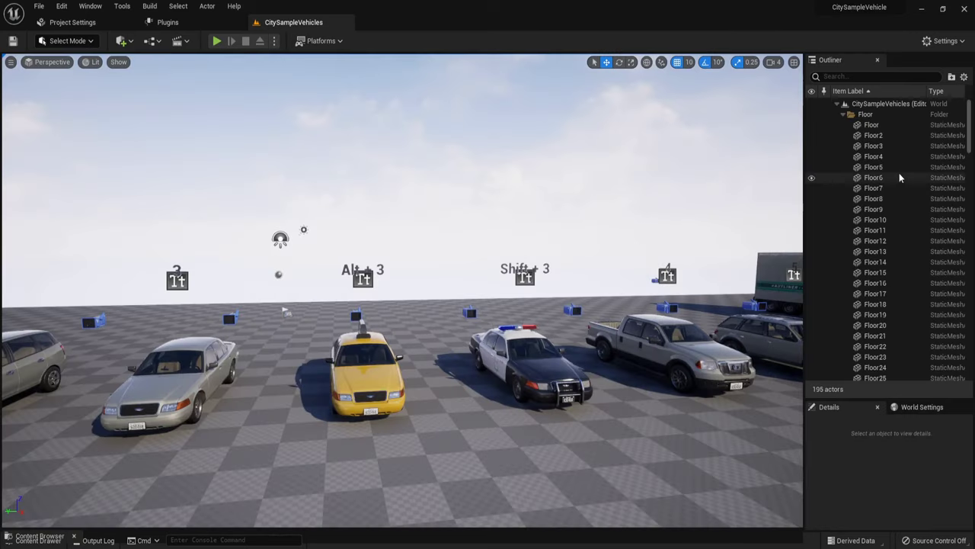
left_click(843, 114)
left_click(843, 124)
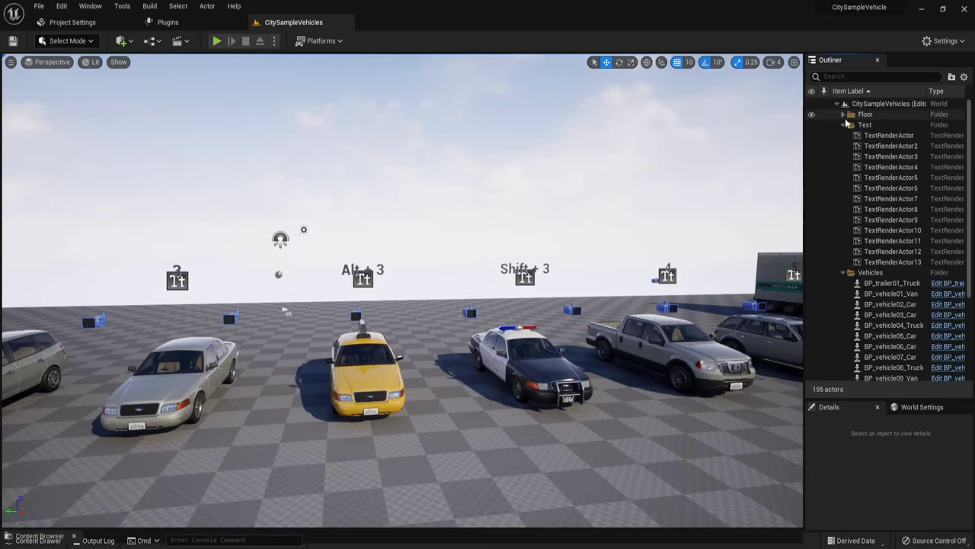
left_click(843, 272)
left_click(883, 283)
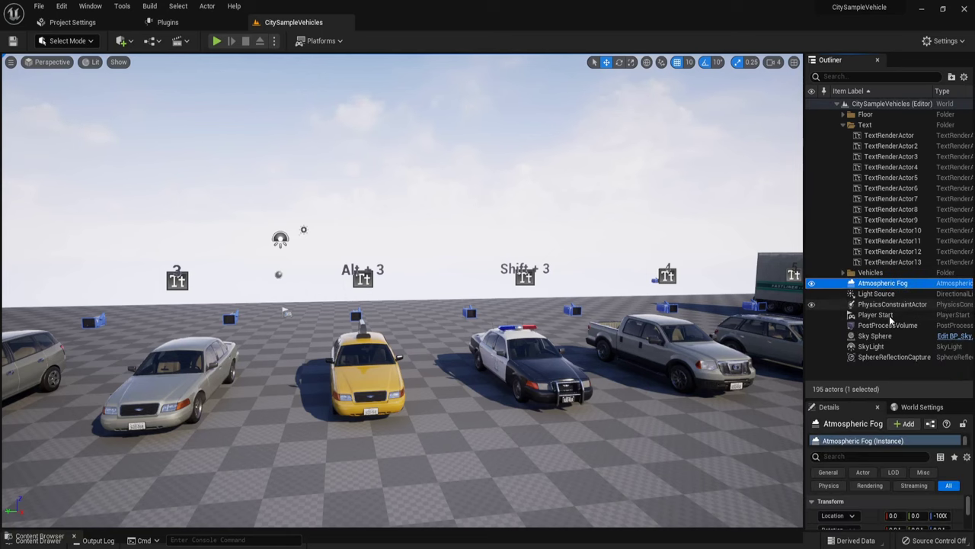
left_click(888, 357, "shift")
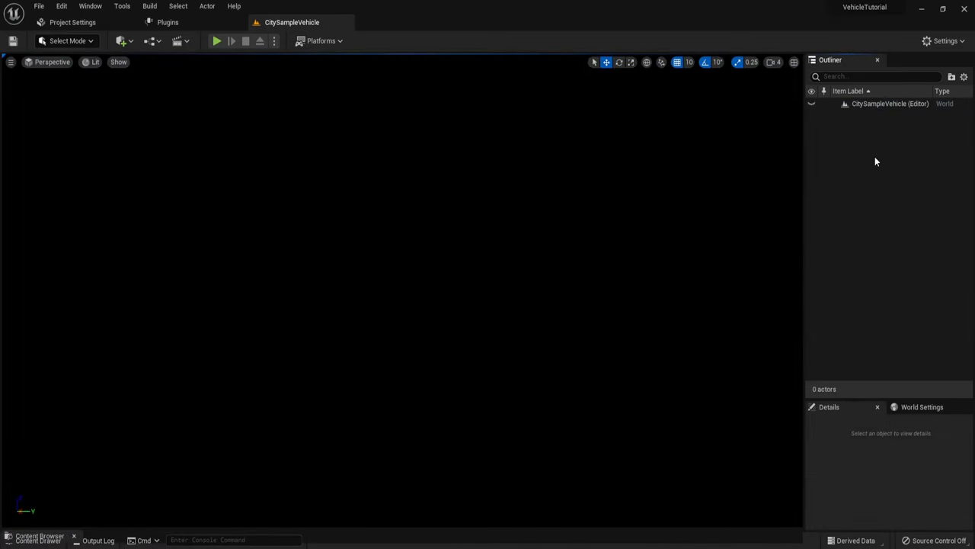
key("ctrl+v")
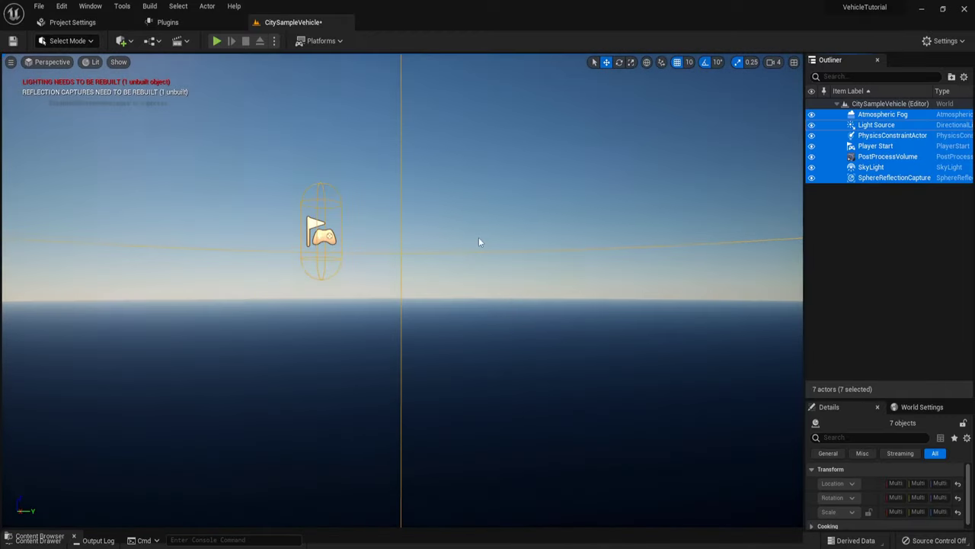
right_click_drag(478, 239, 597, 298)
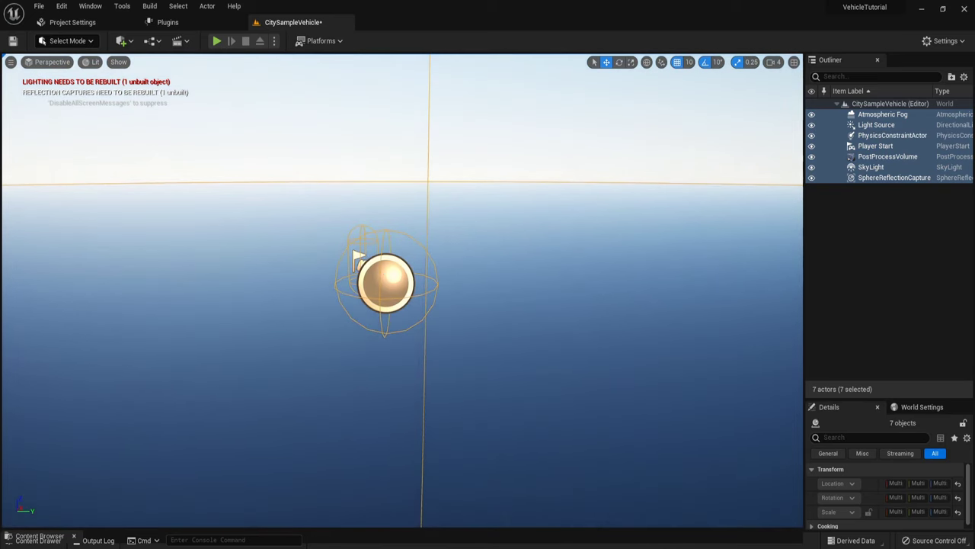
Step: Copy all floor pieces, Floor through Floor160, from the original CitySampleVehicles level into the new CitySampleVehicle level and clear the selection
left_click(272, 512)
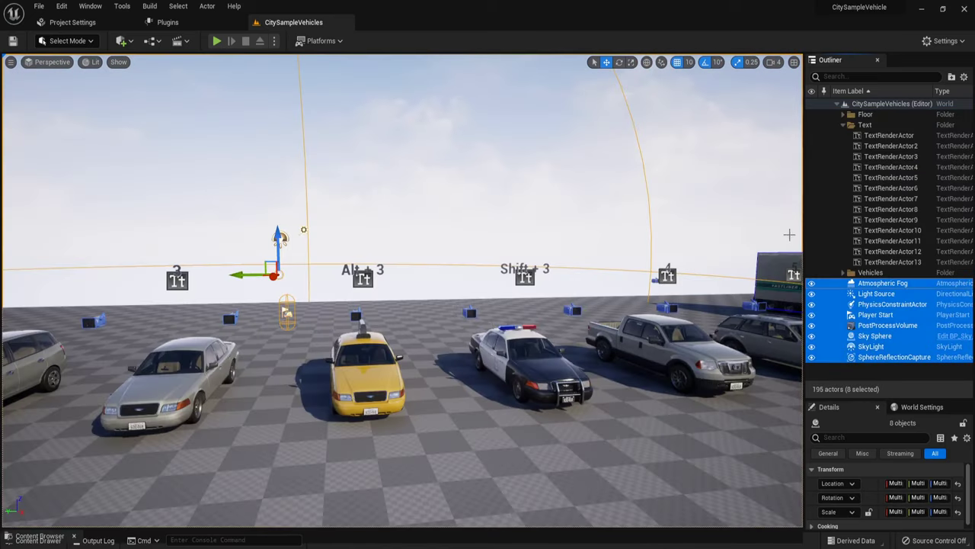
left_click(844, 114)
left_click(869, 125)
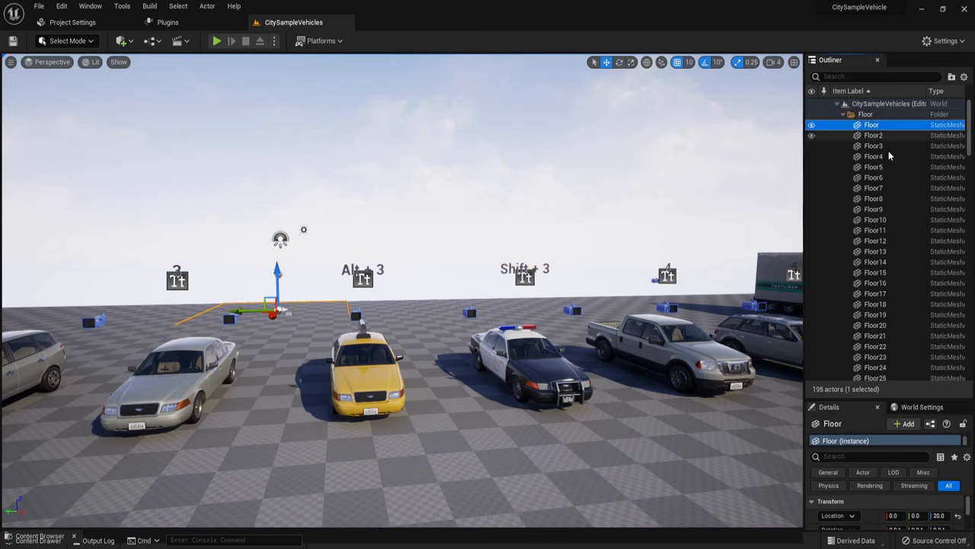
scroll(889, 220, "down", 15)
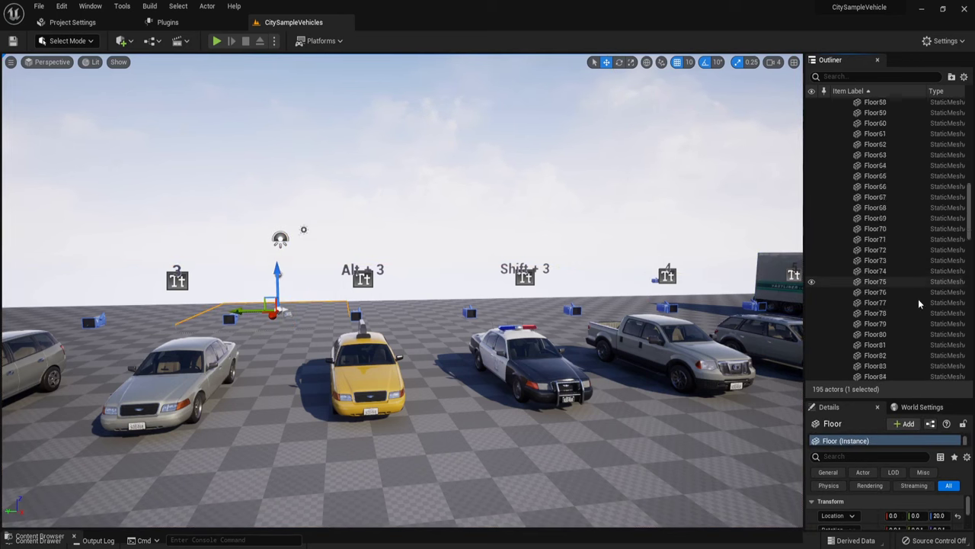
left_click_drag(972, 241, 973, 340)
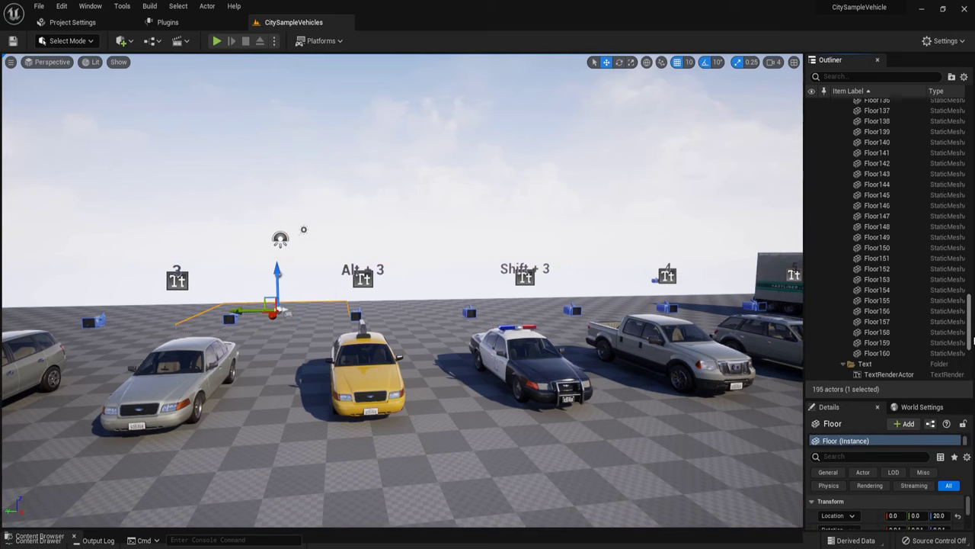
left_click(924, 350, "shift")
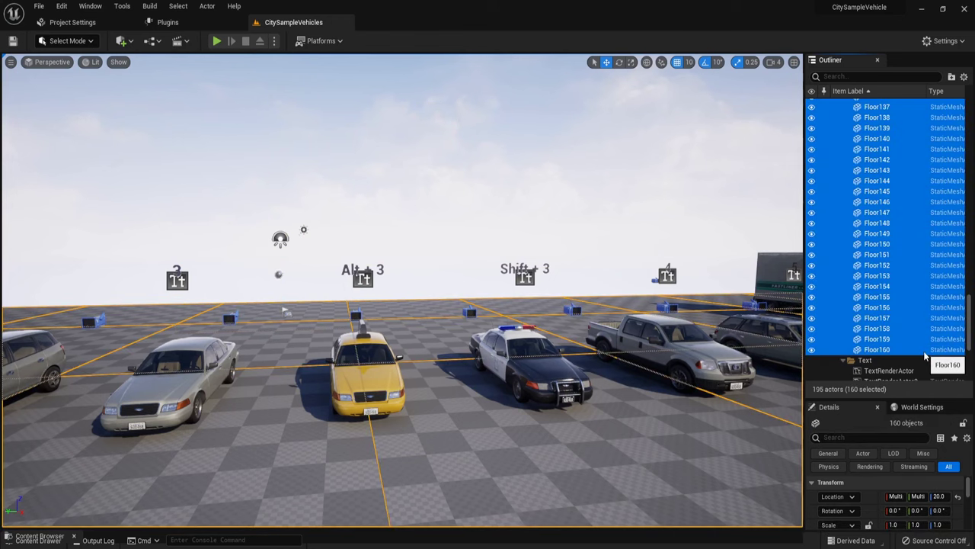
left_click(186, 514)
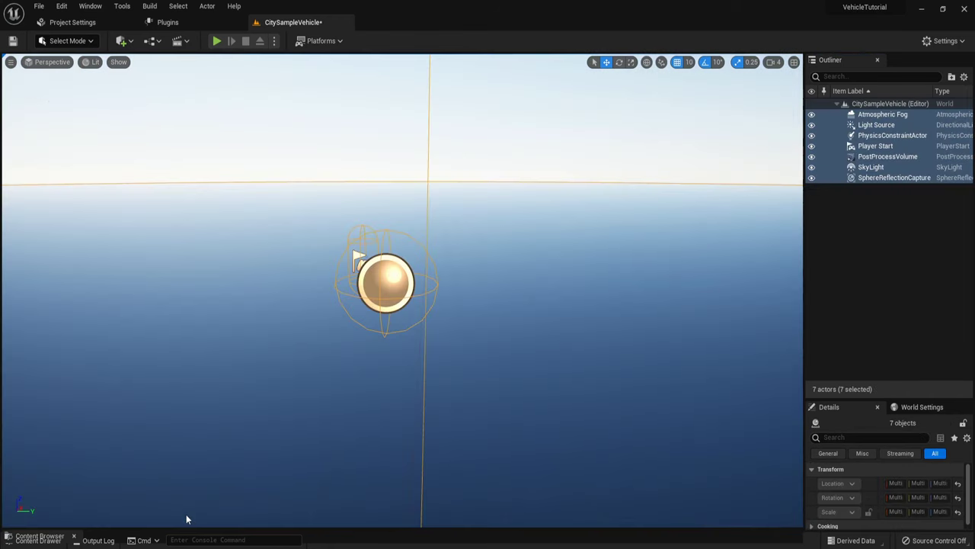
left_click(610, 275)
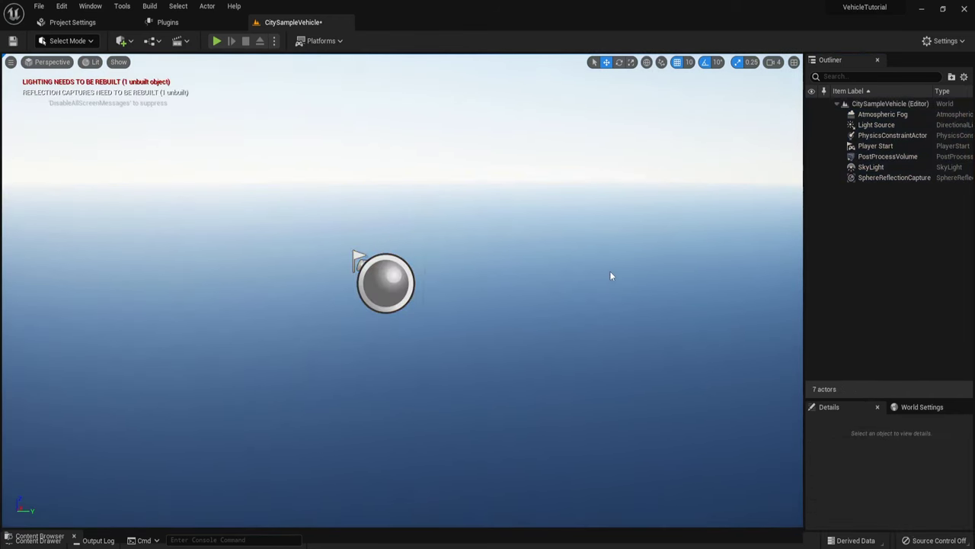
key("ctrl+v")
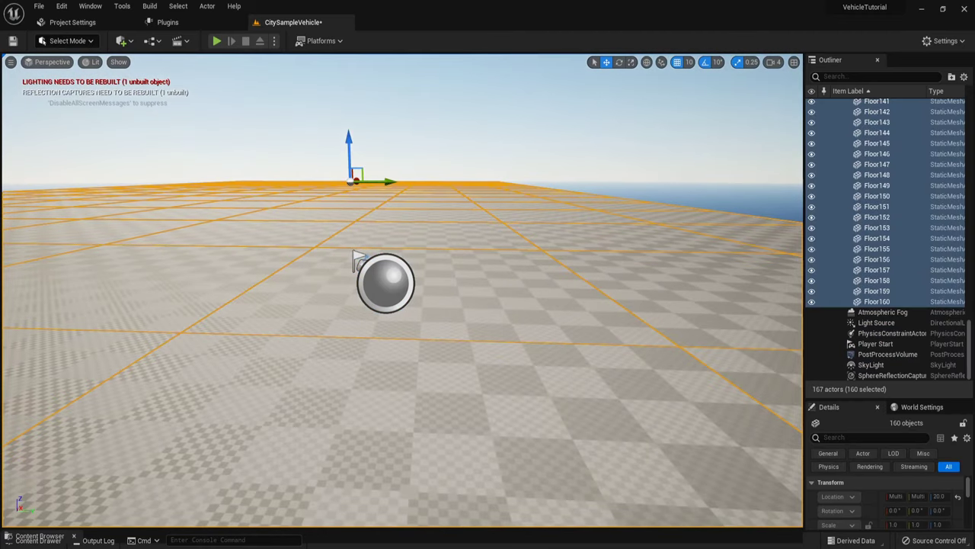
key("Escape")
right_click_drag(545, 239, 545, 275)
Step: Build the new level's lighting and save both the CitySampleVehicle level and its built data
left_click(147, 7)
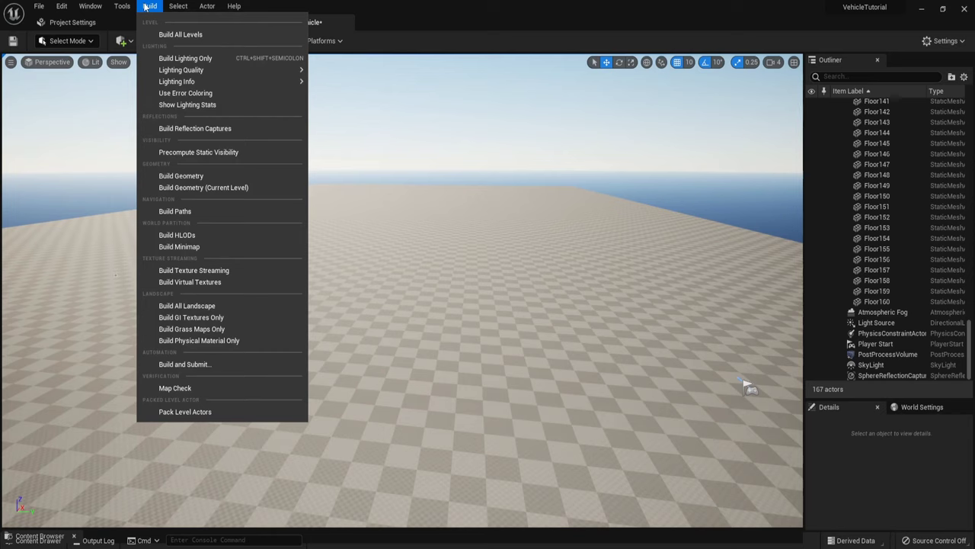
left_click(185, 58)
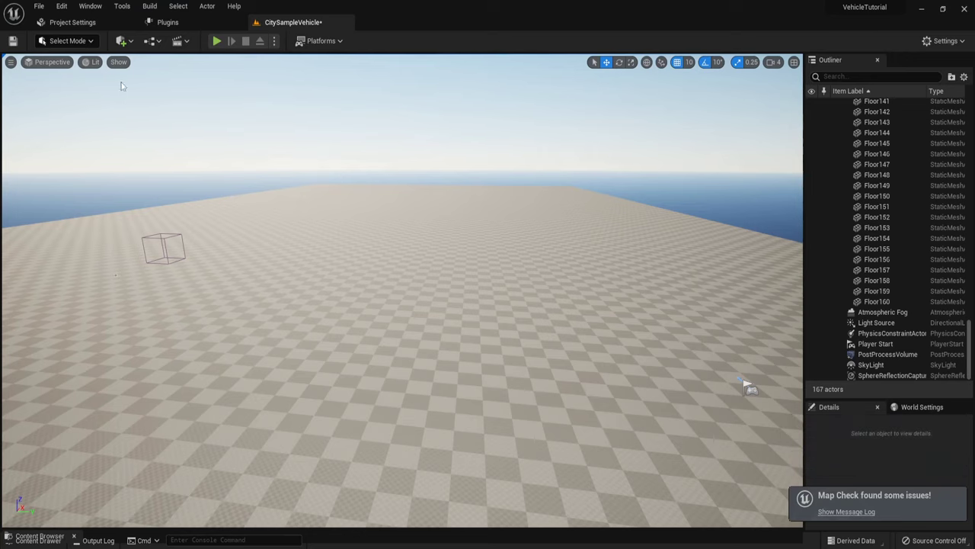
right_click_drag(751, 389, 526, 366)
key("ctrl+space")
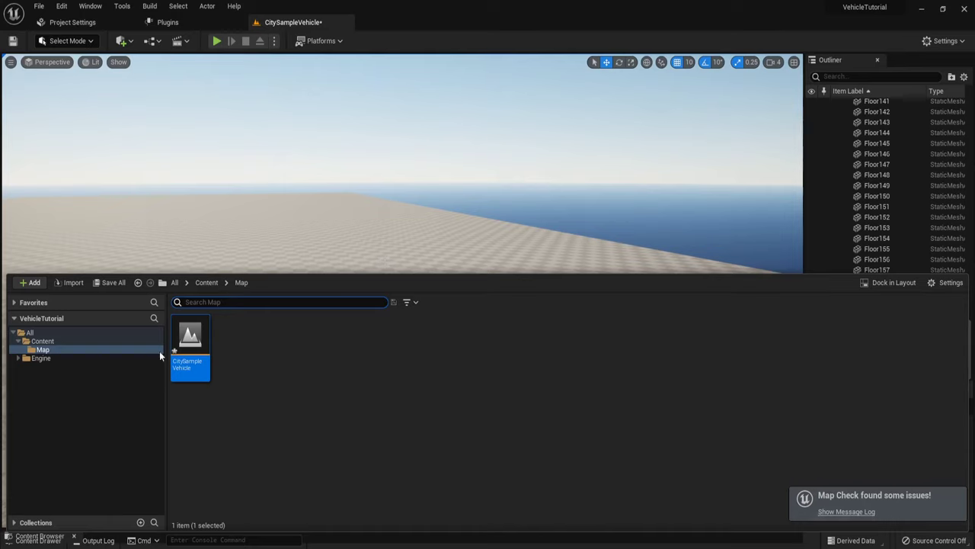
left_click(102, 282)
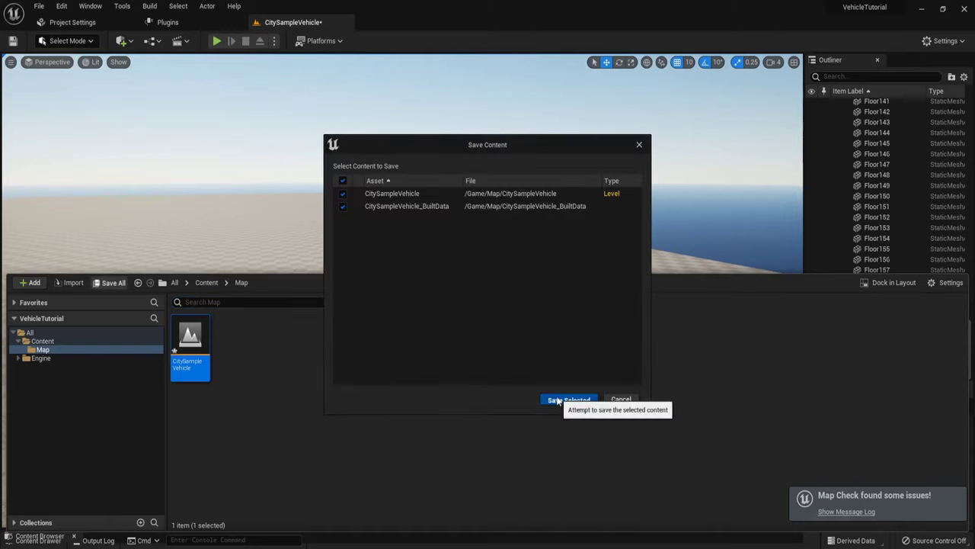
left_click(558, 400)
Step: Set both the Editor Startup Map and the Game Default Map to CitySampleVehicle, and close the plugin browser
left_click(107, 21)
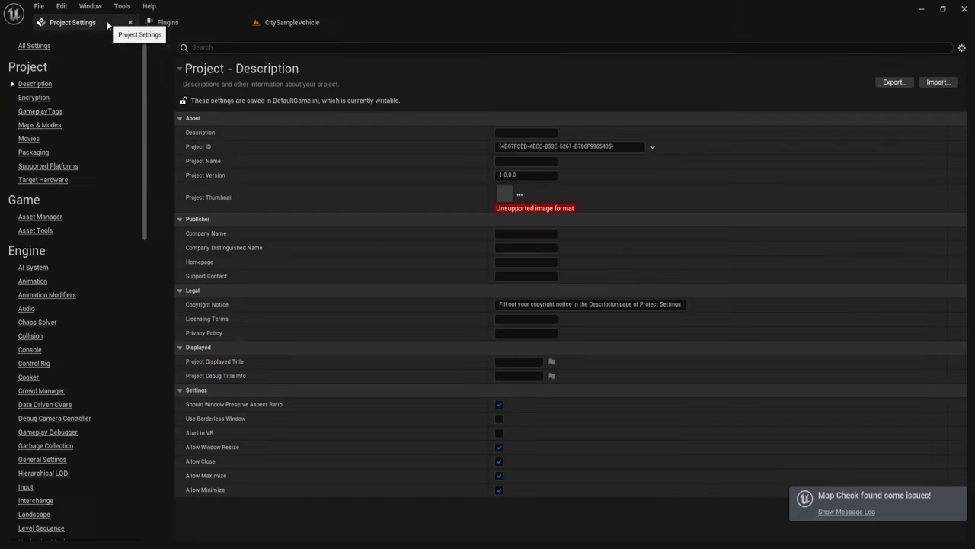
left_click(39, 125)
left_click(554, 191)
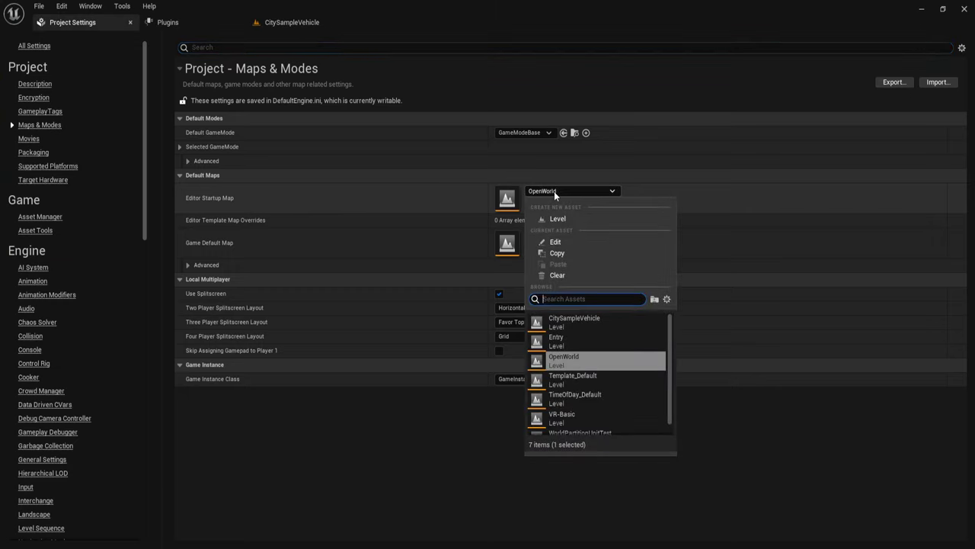
left_click(570, 322)
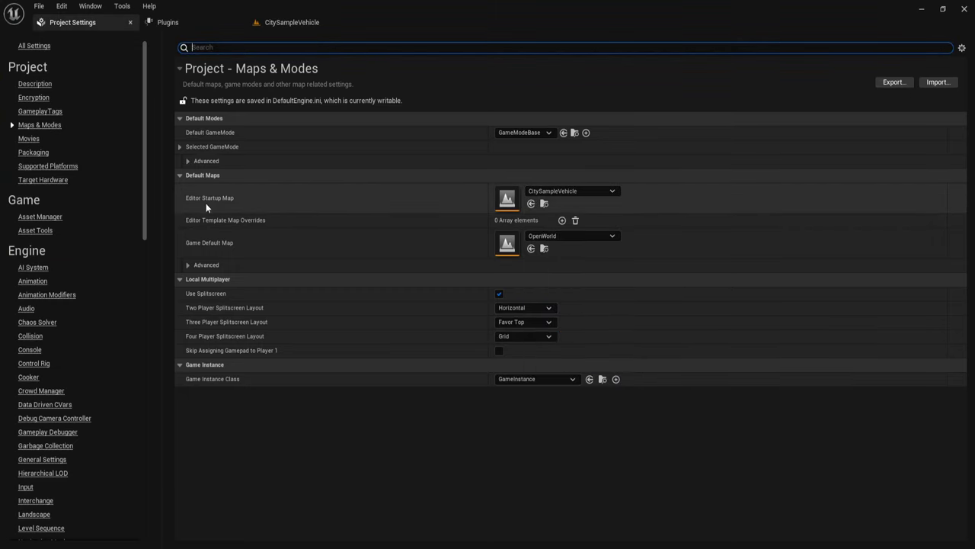
left_click(547, 236)
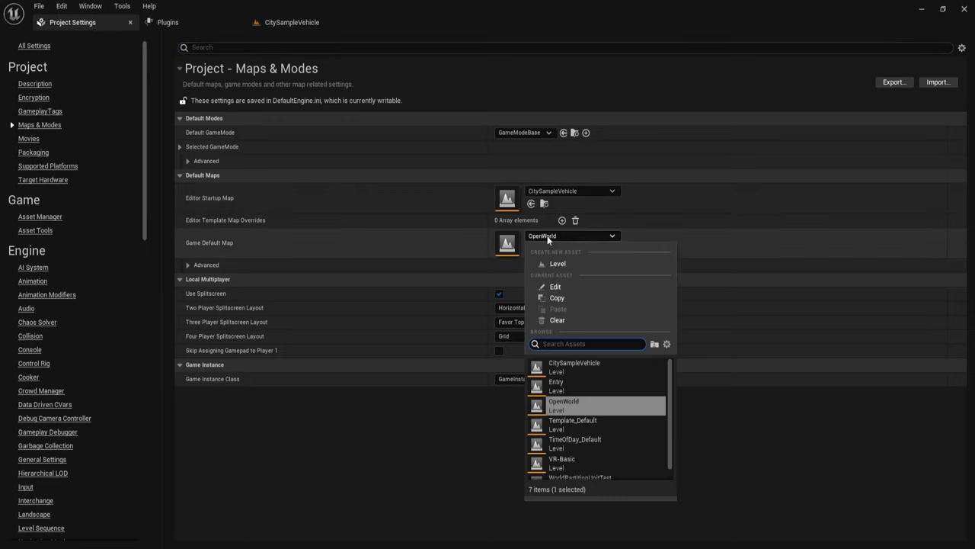
left_click(583, 362)
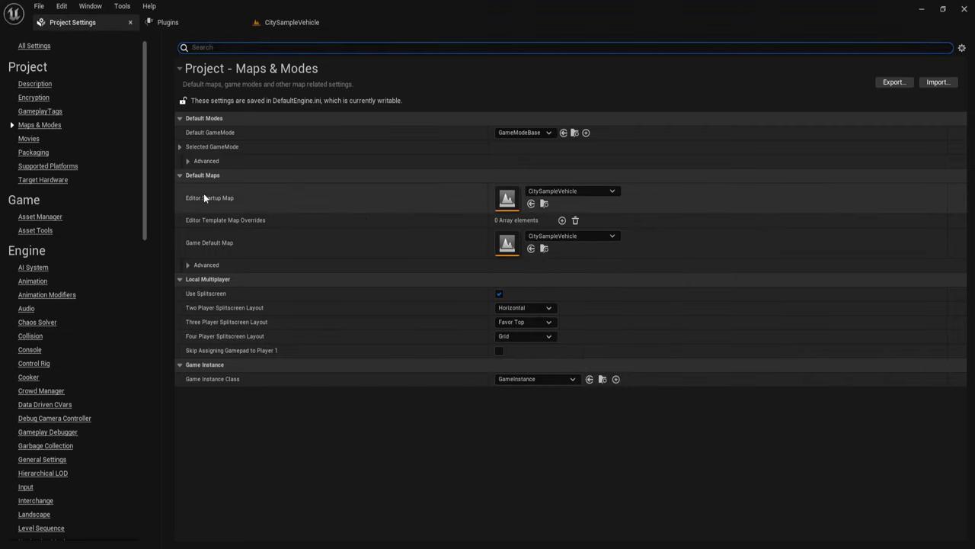
mouse_move(202, 198)
left_click(292, 23)
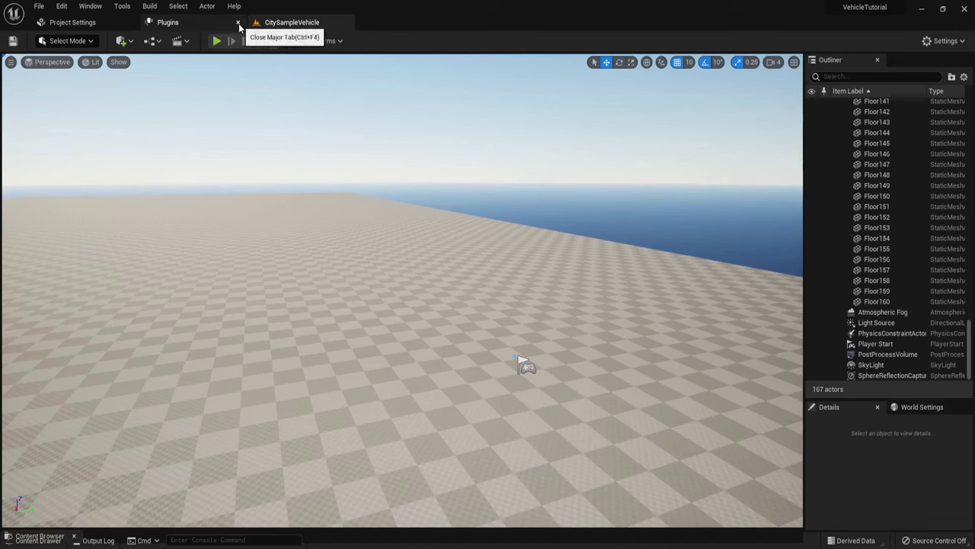
left_click(237, 23)
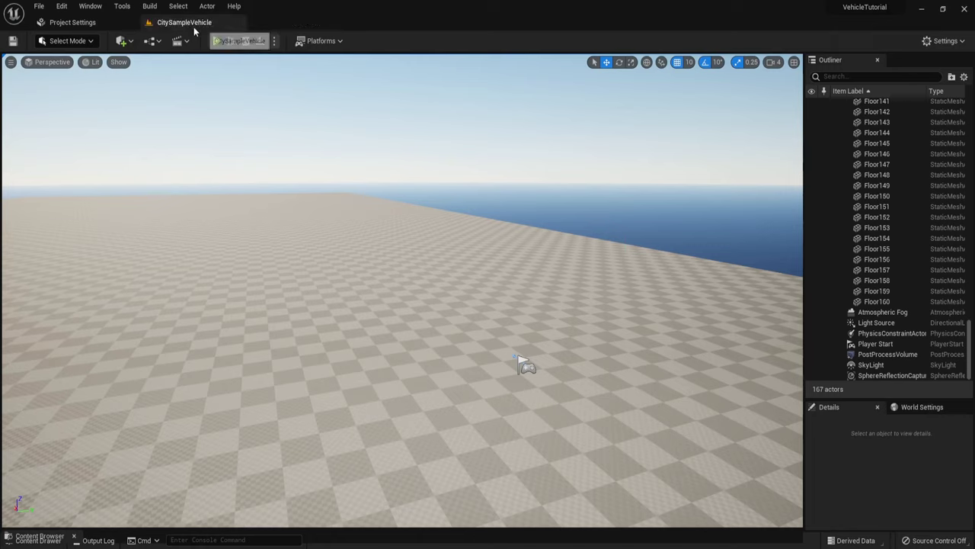
Step: Check the available choices for Default Player Input Class in the project's engine Input settings
left_click(114, 25)
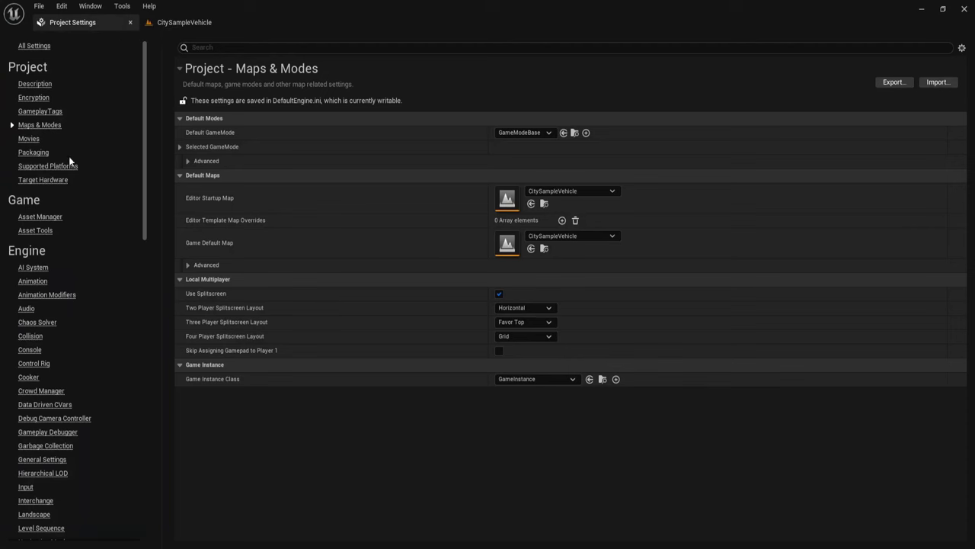
scroll(72, 301, "down", 5)
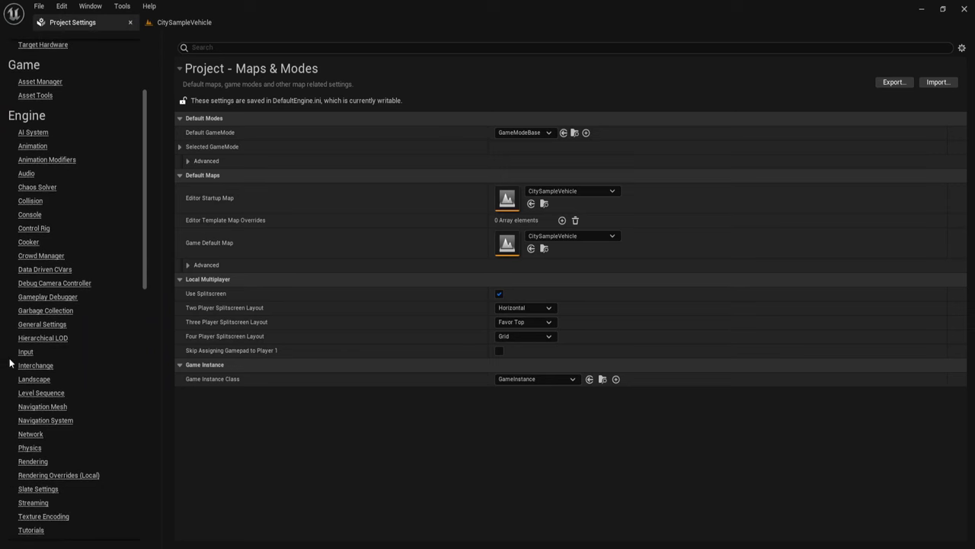
left_click(26, 355)
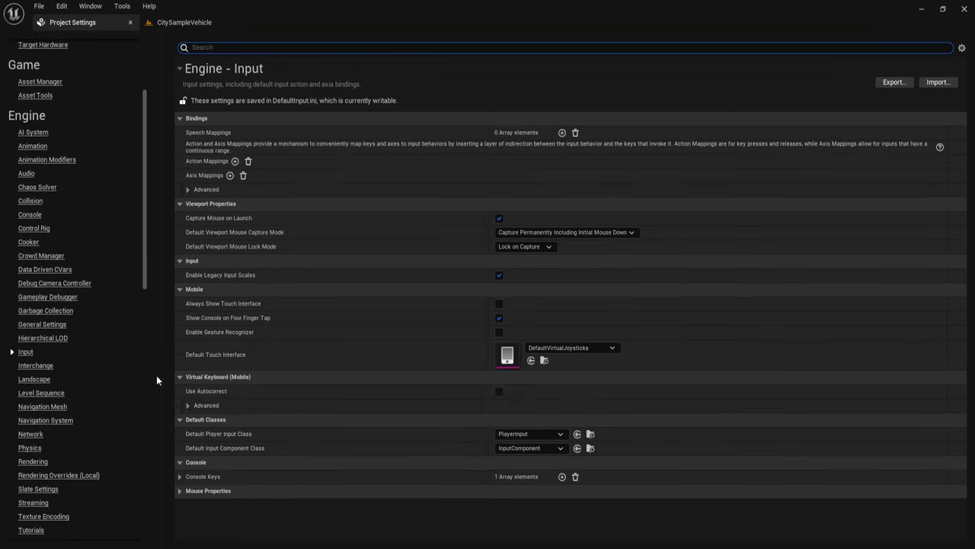
left_click(521, 435)
left_click(521, 432)
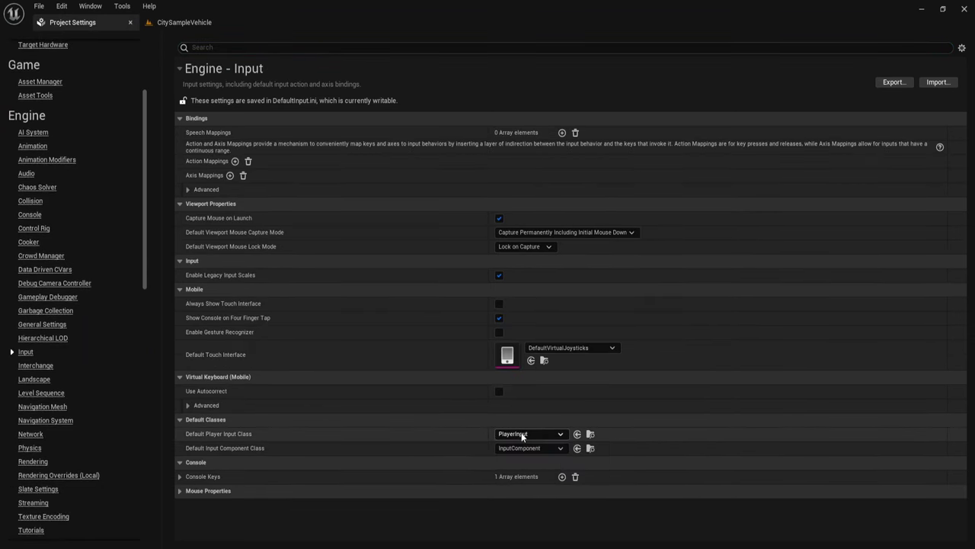
left_click(522, 432)
left_click(521, 432)
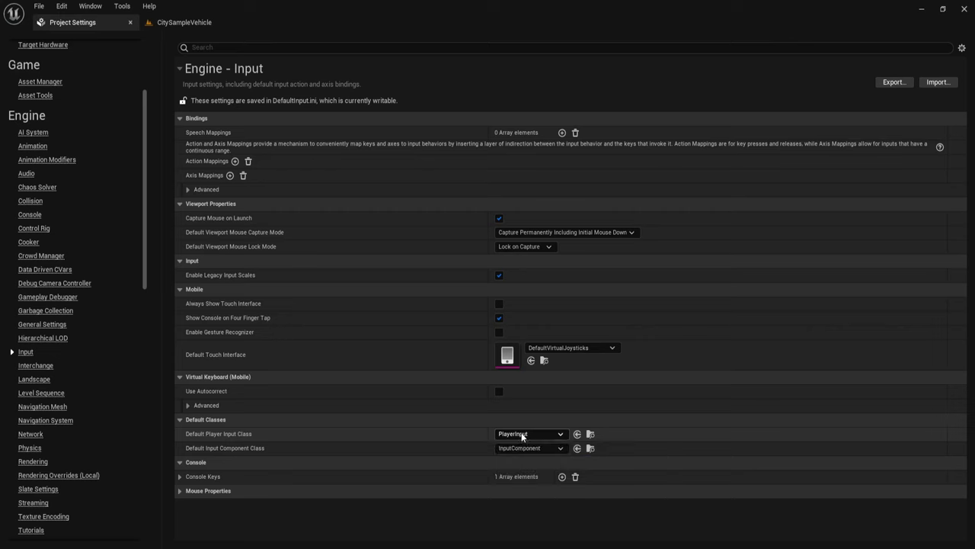
Step: Enable the Enhanced Input plugin, accept its beta status, and restart the editor
left_click(39, 6)
mouse_move(52, 9)
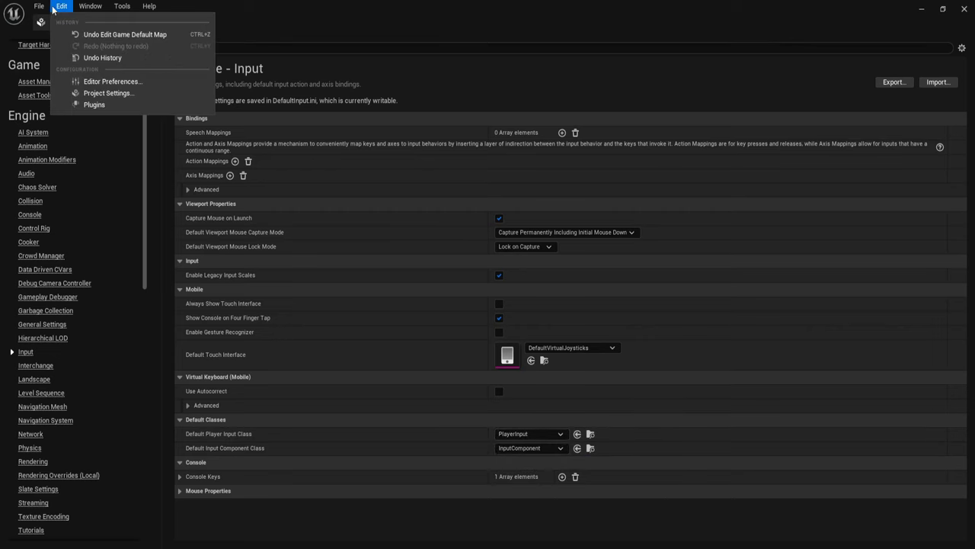
left_click(80, 104)
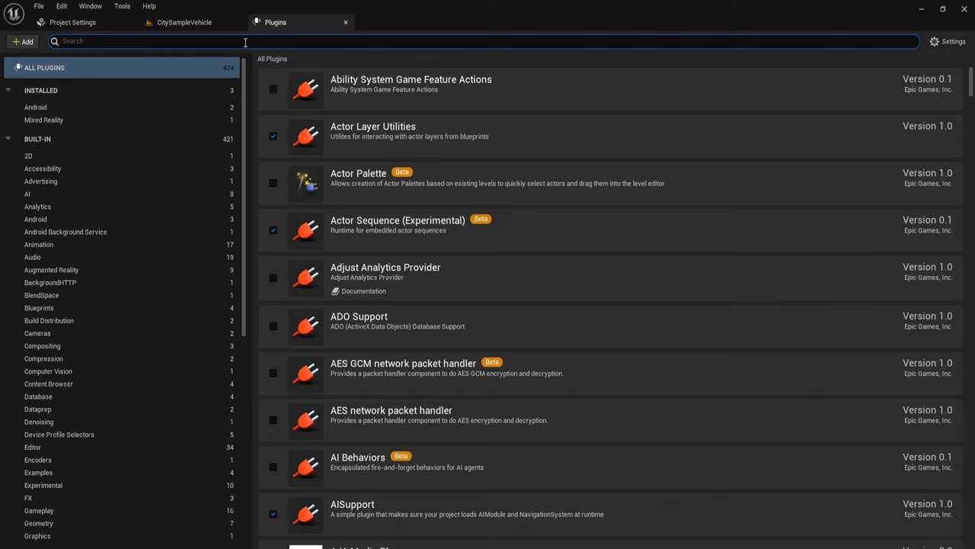
type("enhan")
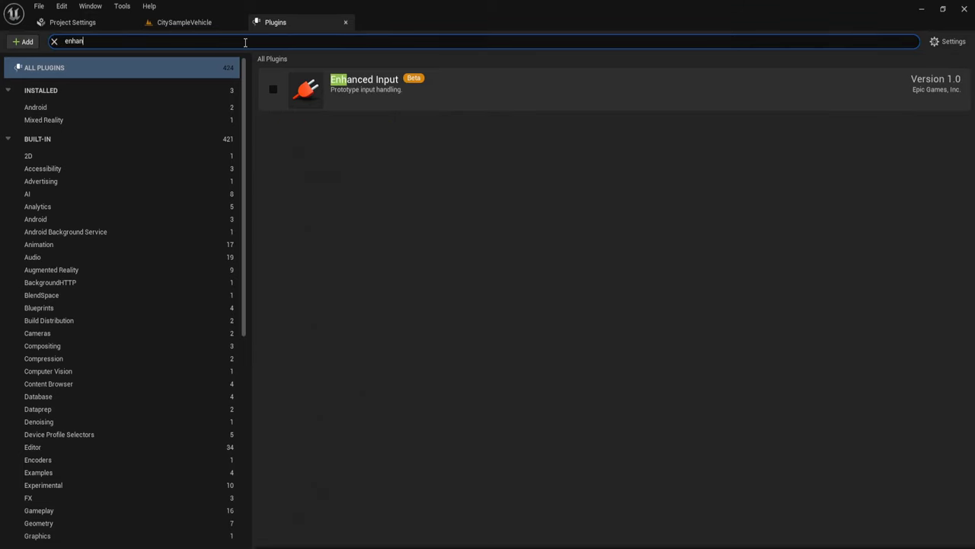
left_click(276, 89)
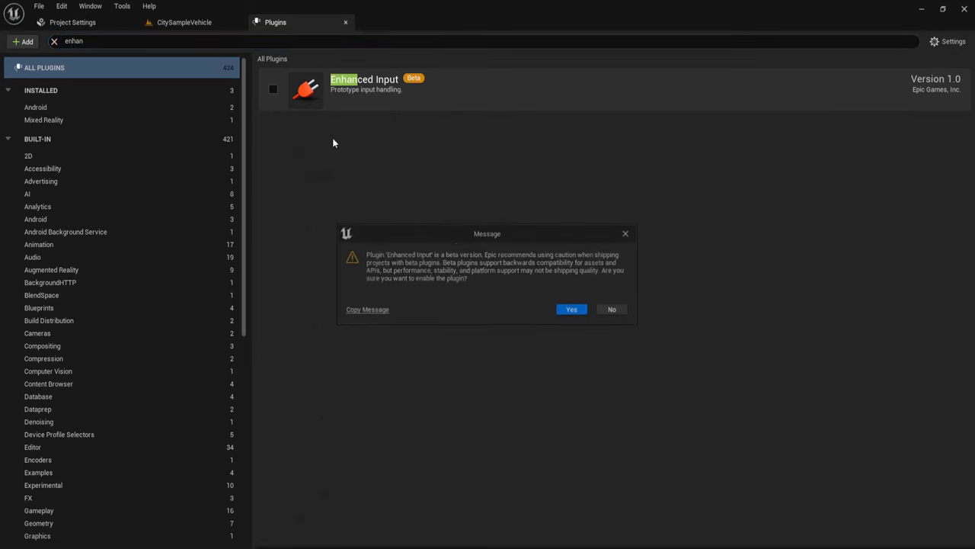
left_click(566, 310)
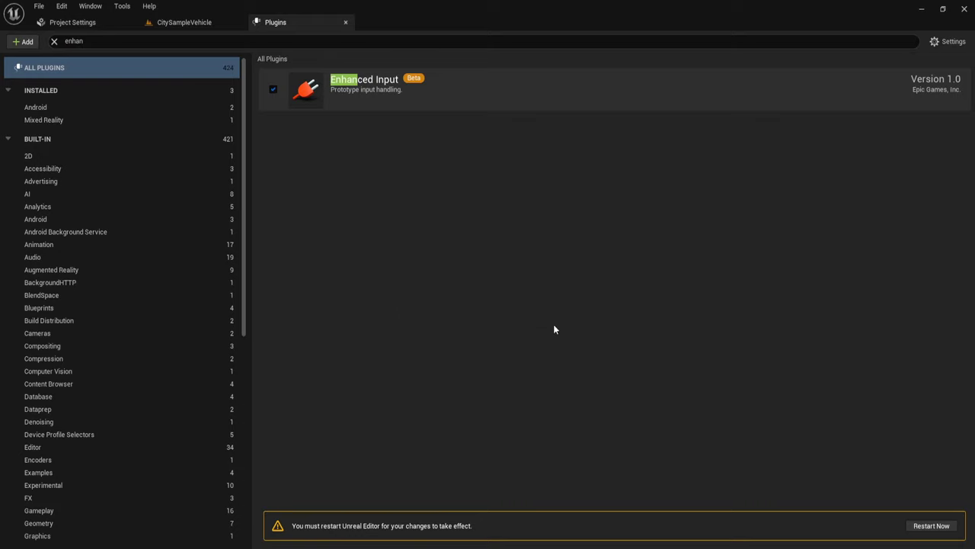
left_click(931, 526)
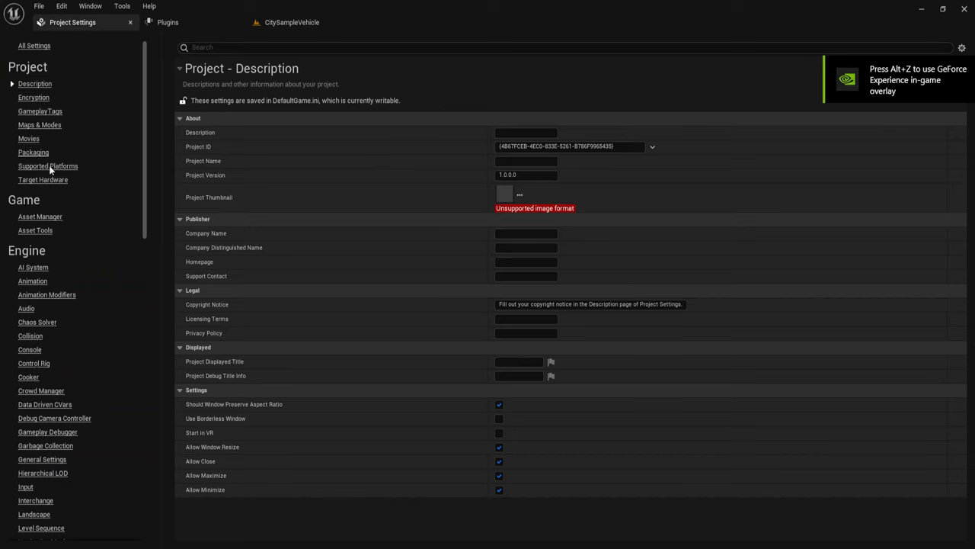
Step: In the project's Input settings, set Default Player Input Class to EnhancedPlayerInput and Default Input Component Class to EnhancedInputComponent
scroll(96, 313, "down", 2)
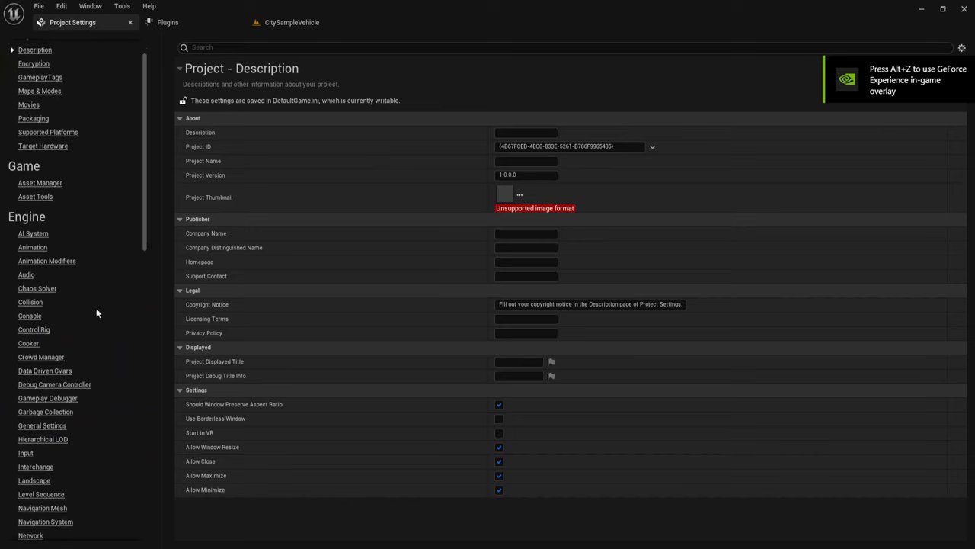
left_click(29, 435)
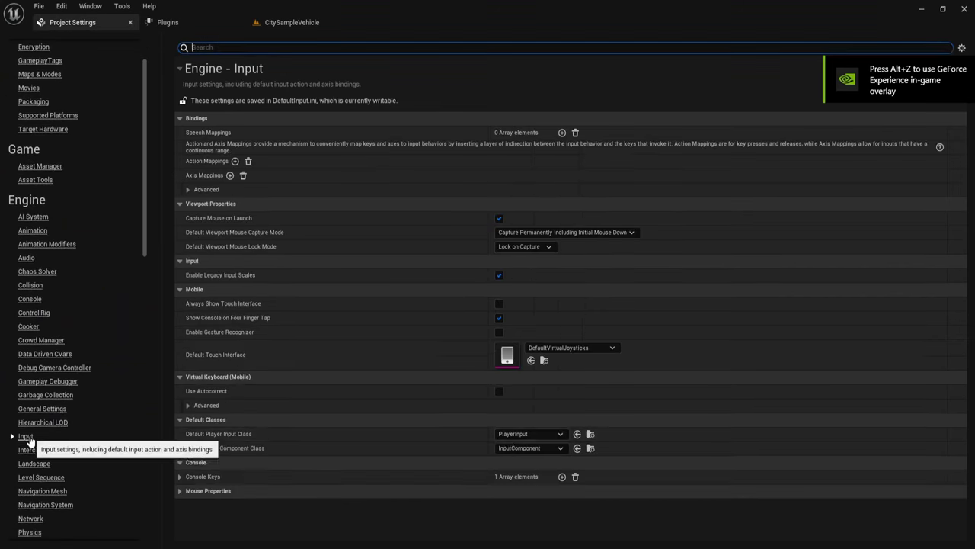
left_click(511, 437)
left_click(534, 453)
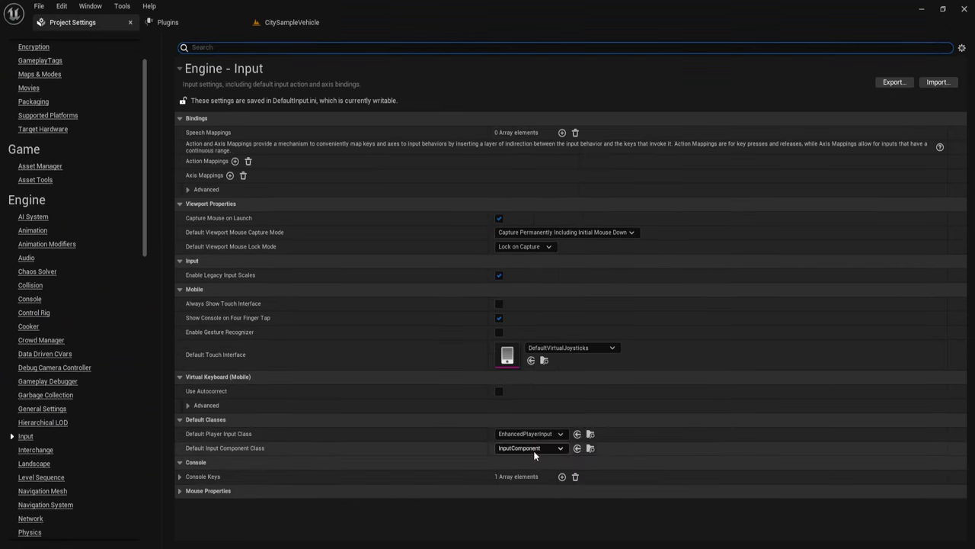
left_click(534, 450)
left_click(538, 471)
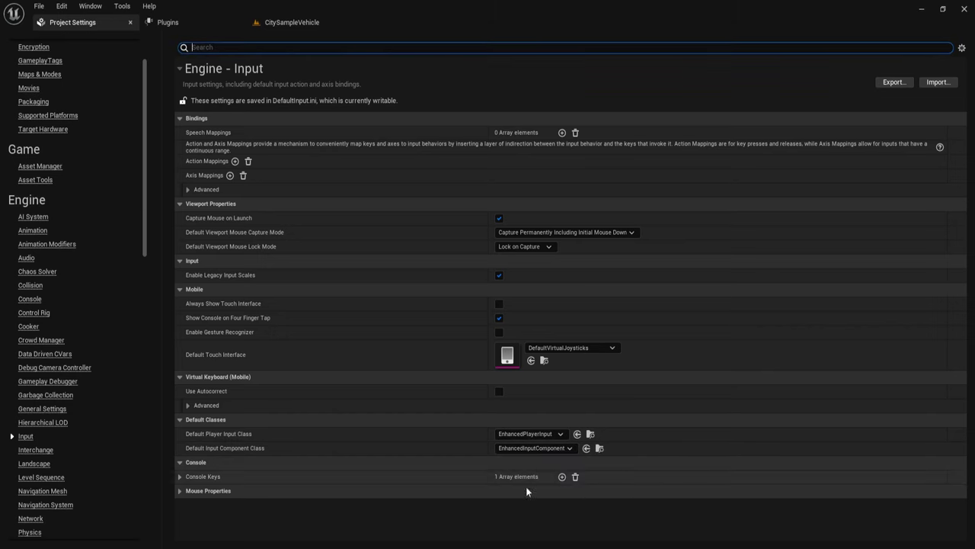
Step: Switch to the CitySampleVehicle project's editor and bring up its project content
left_click(292, 22)
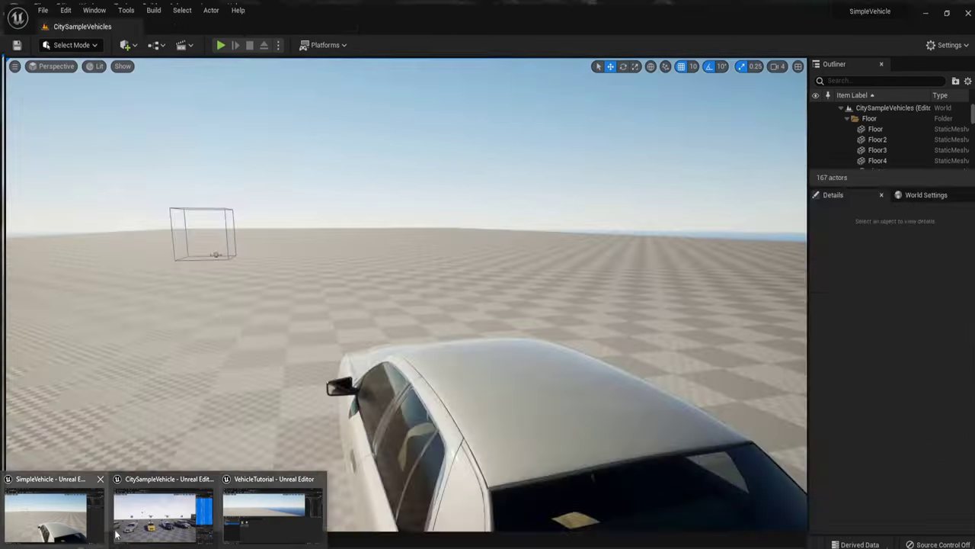
left_click(162, 519)
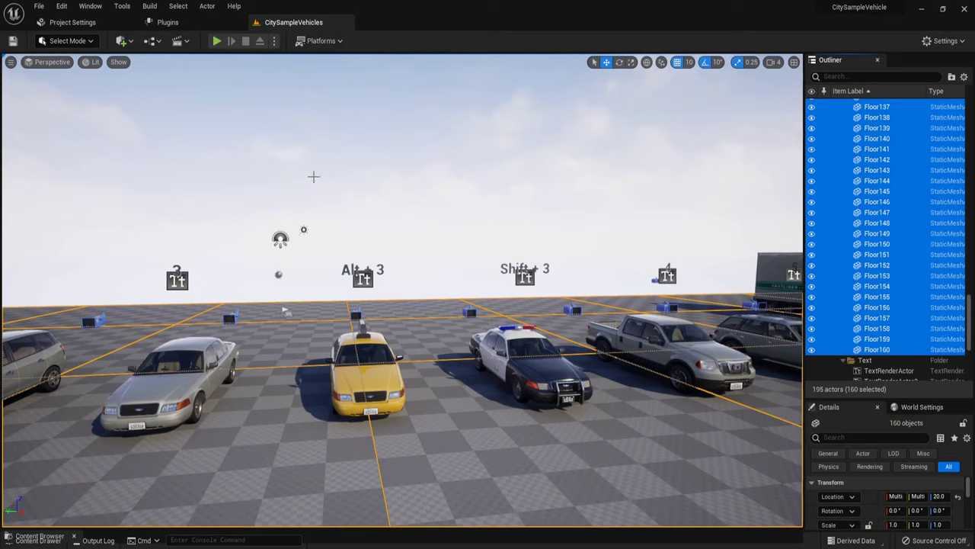
left_click(40, 538)
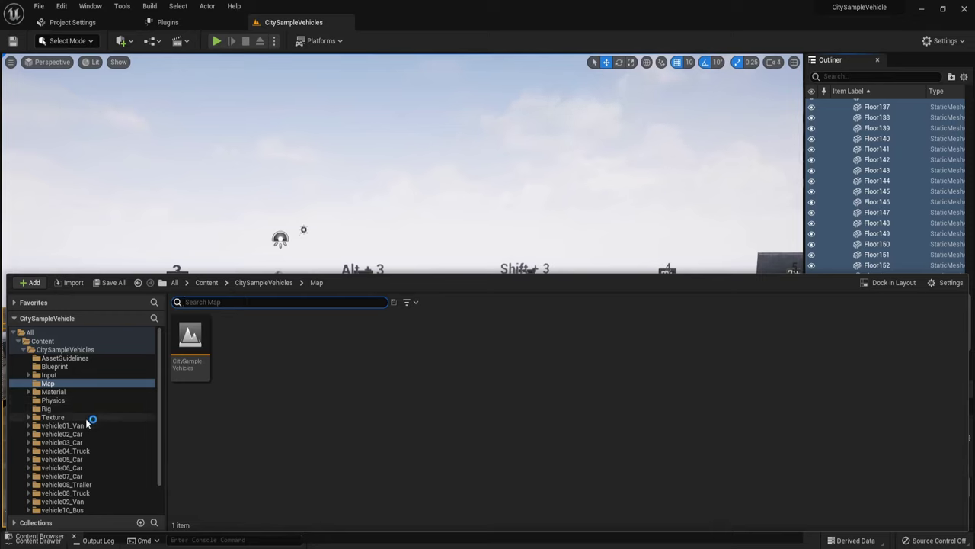
Step: Start migrating the vehicle03_Car, Rig and Physics folders from CitySampleVehicles together
scroll(91, 418, "down", 2)
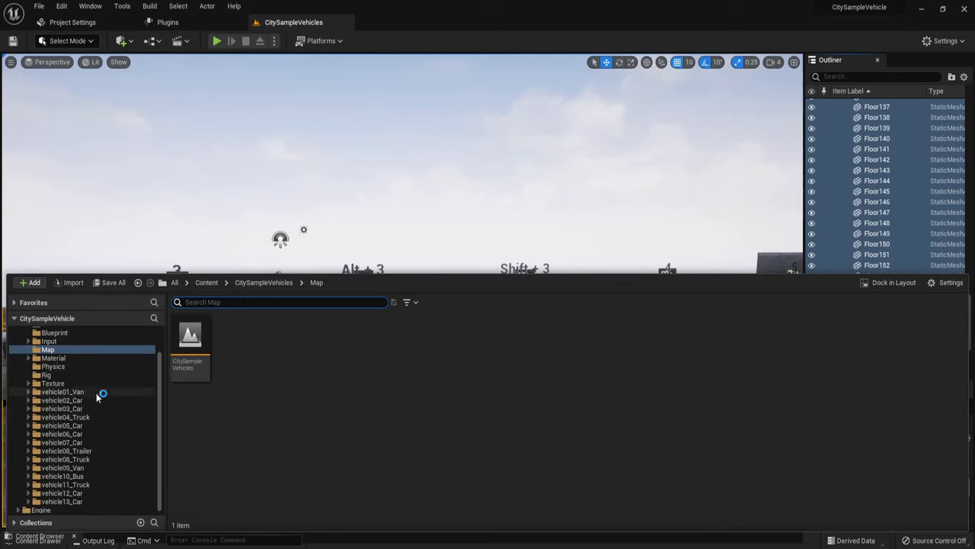
left_click(91, 409)
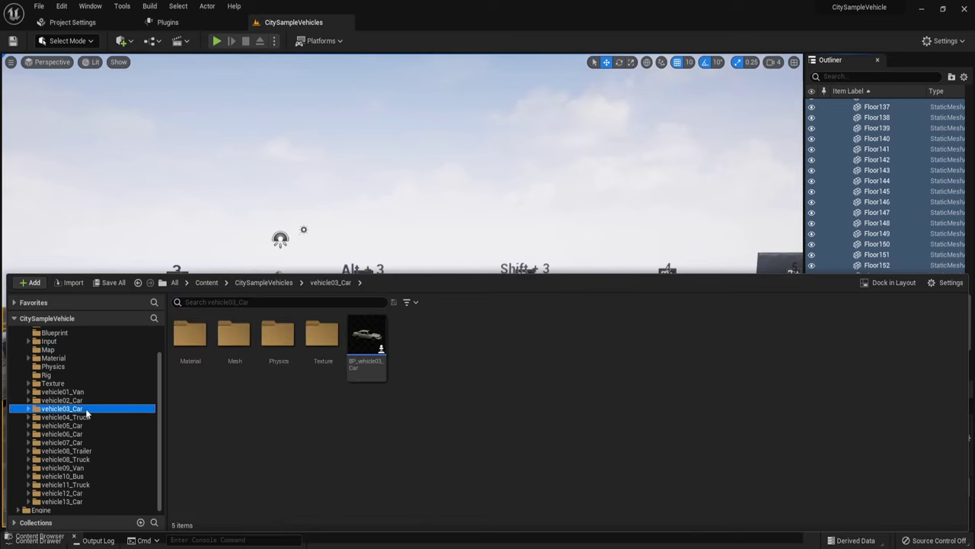
scroll(91, 412, "up", 2)
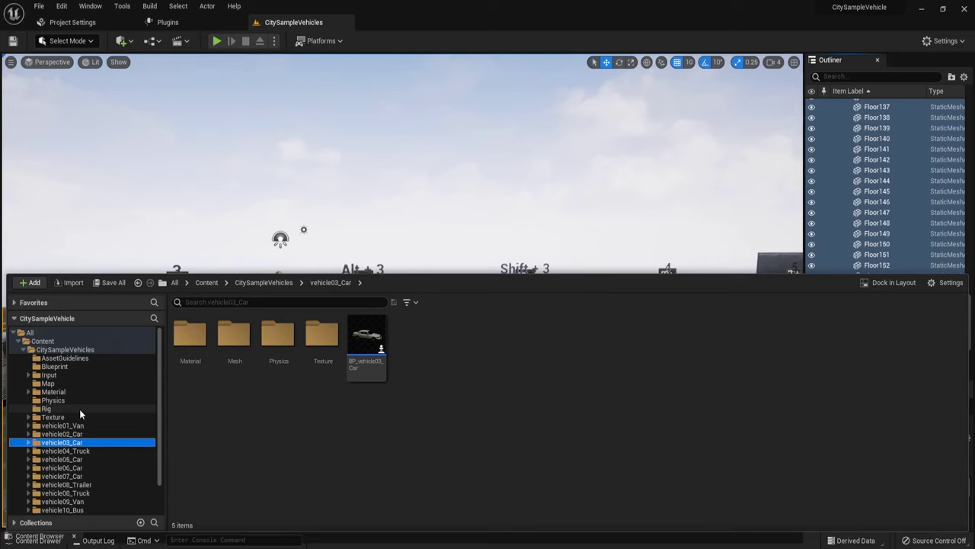
left_click(79, 408, "ctrl")
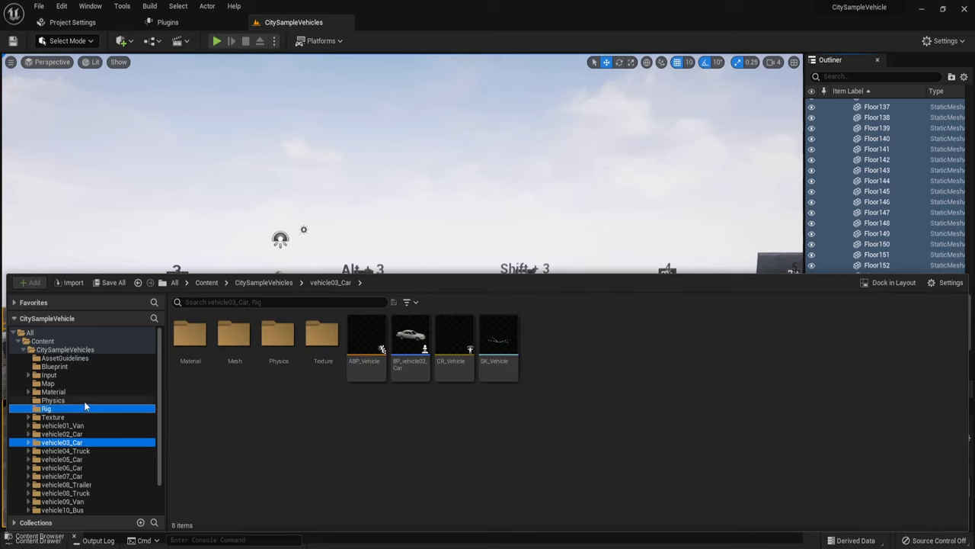
left_click(85, 401, "ctrl")
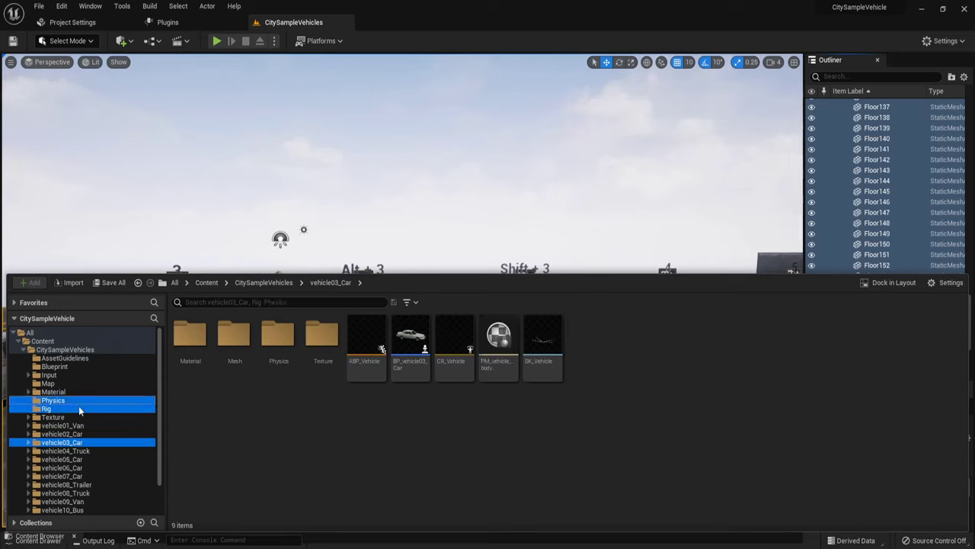
right_click(113, 408)
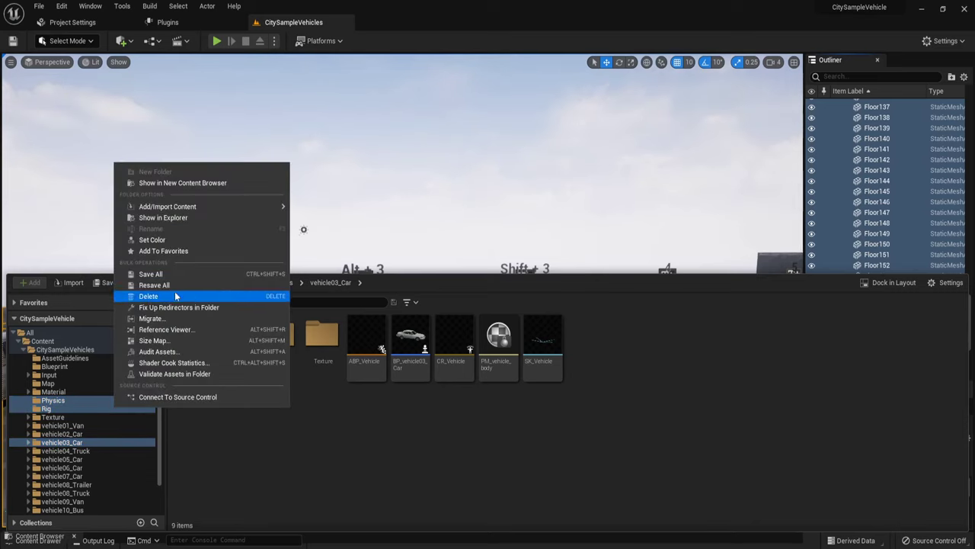
left_click(188, 319)
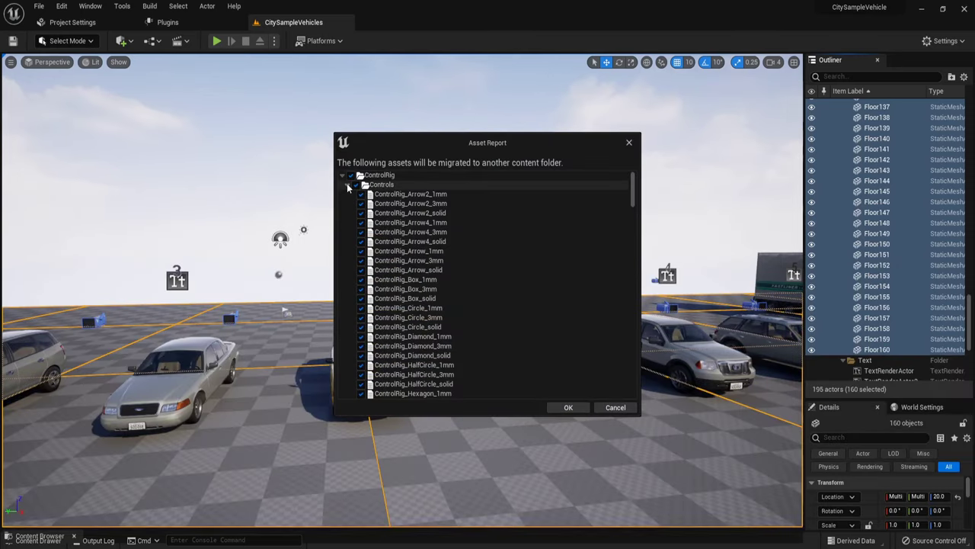
Step: Exclude the ControlRig, Blueprint, Input and Material folders from the asset migration
left_click(348, 186)
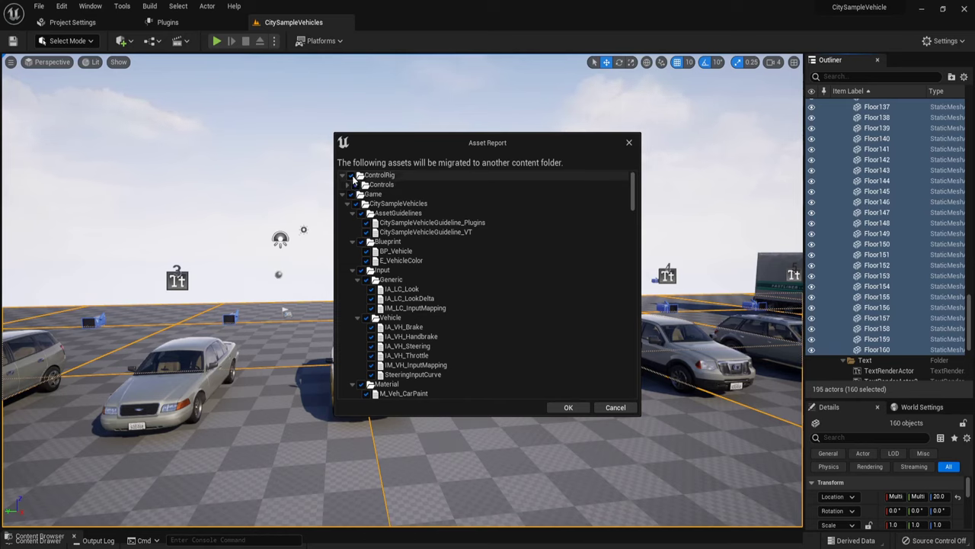
left_click(351, 176)
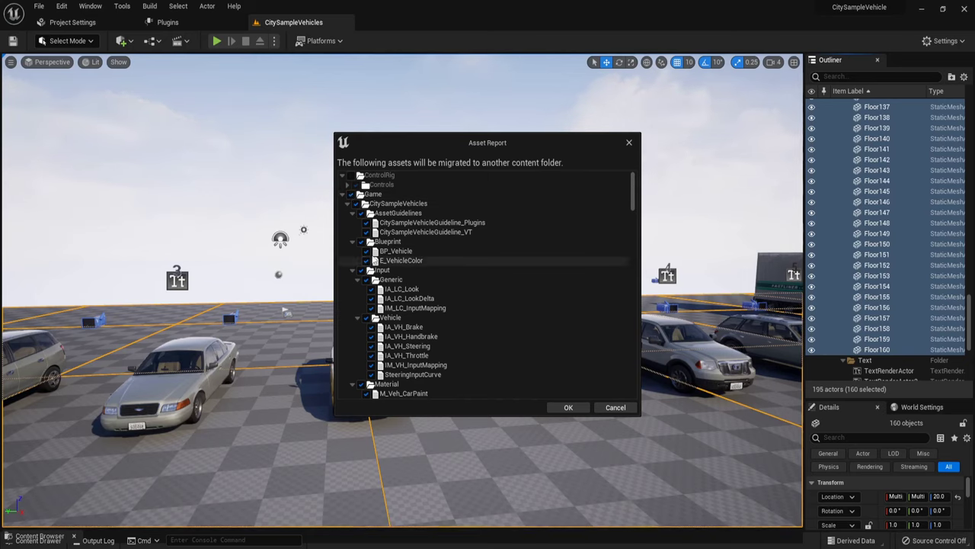
left_click(363, 243)
left_click(353, 242)
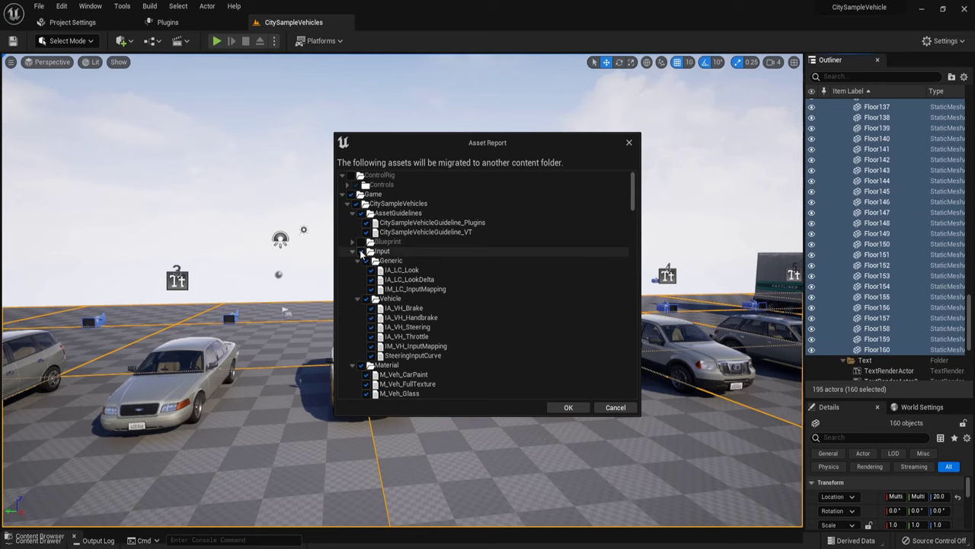
left_click(361, 251)
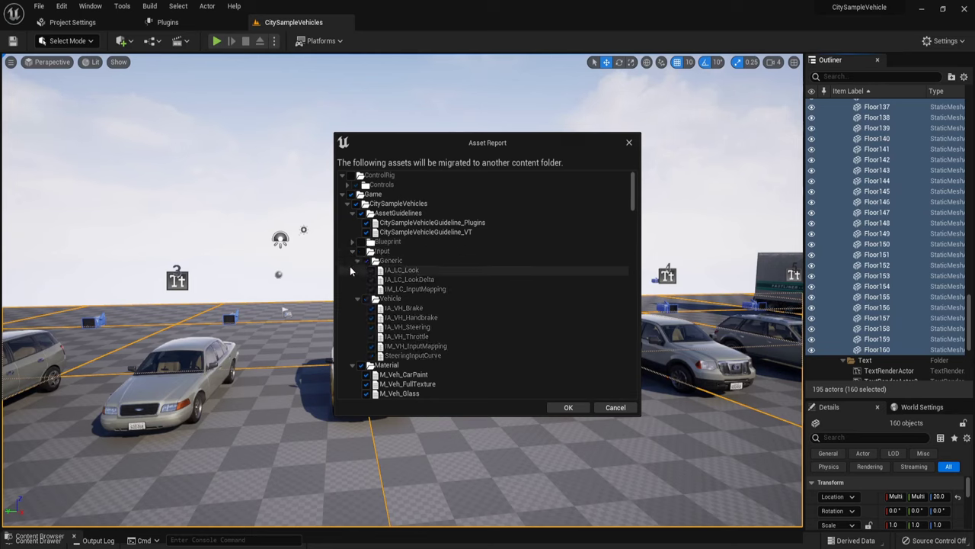
left_click(352, 251)
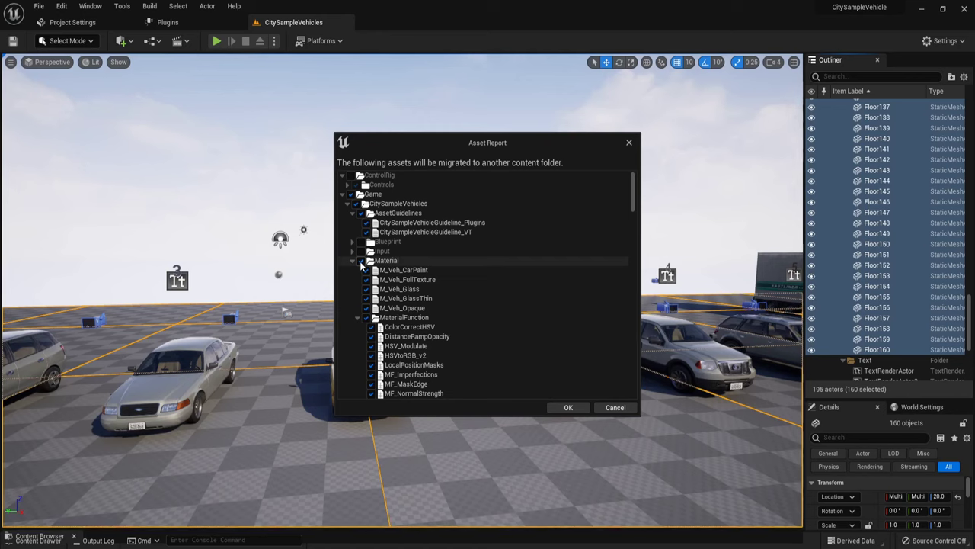
left_click(361, 260)
left_click(352, 261)
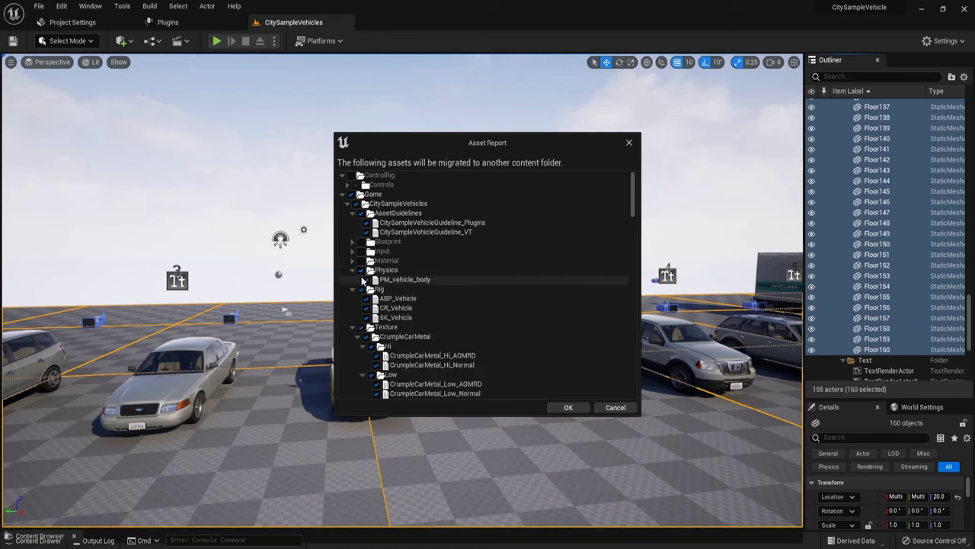
Step: Keep the shared Physics and Rig folders in the migration, and exclude the Texture and vehicle02_Car folders
left_click(352, 269)
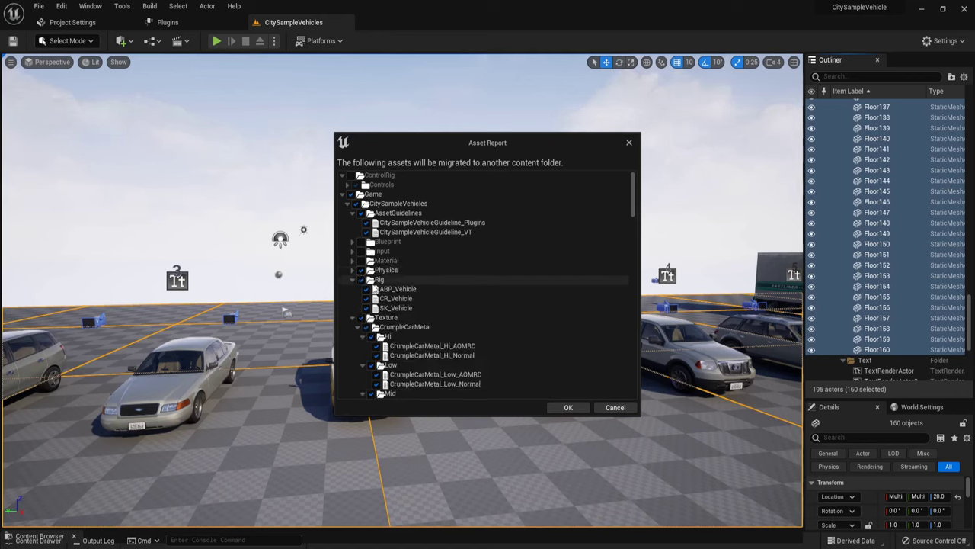
left_click(353, 280)
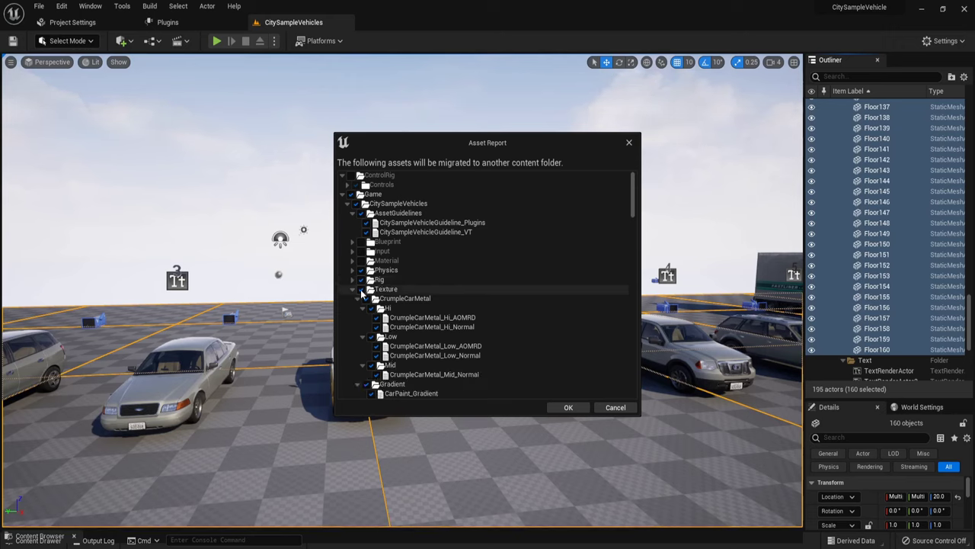
left_click(361, 291)
left_click(353, 291)
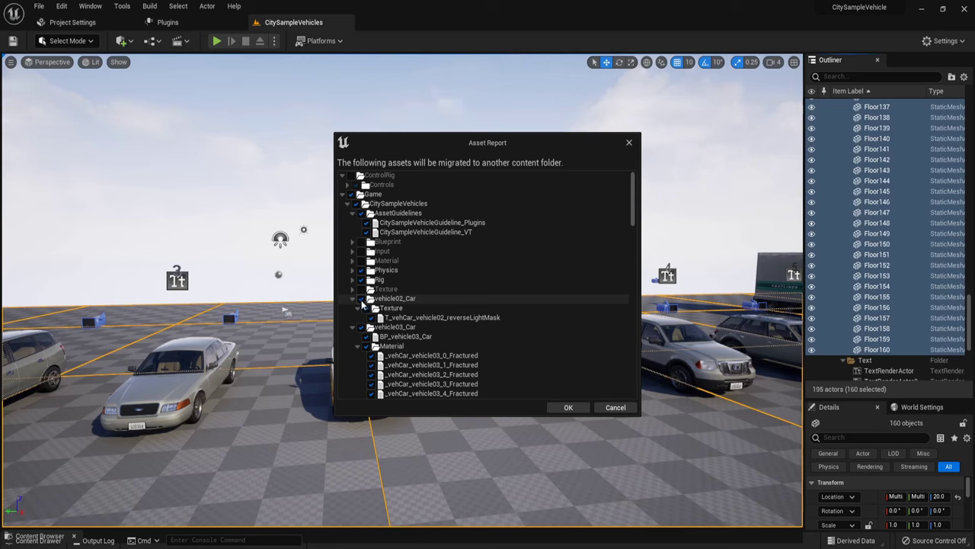
left_click(362, 299)
left_click(352, 299)
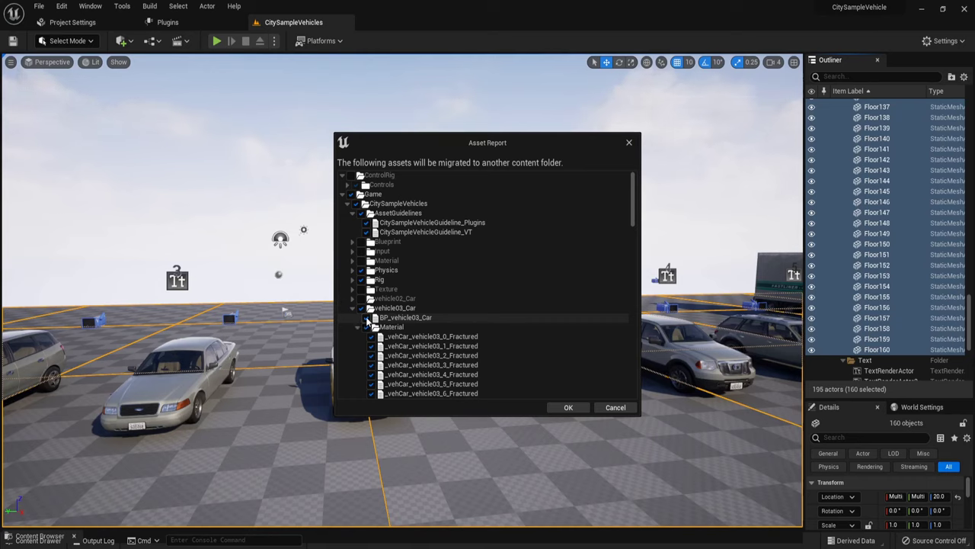
Step: Within vehicle03_Car, exclude BP_vehicle03_Car and the Material and Texture folders, keeping only Mesh and Physics for migration
left_click(367, 320)
left_click(368, 319)
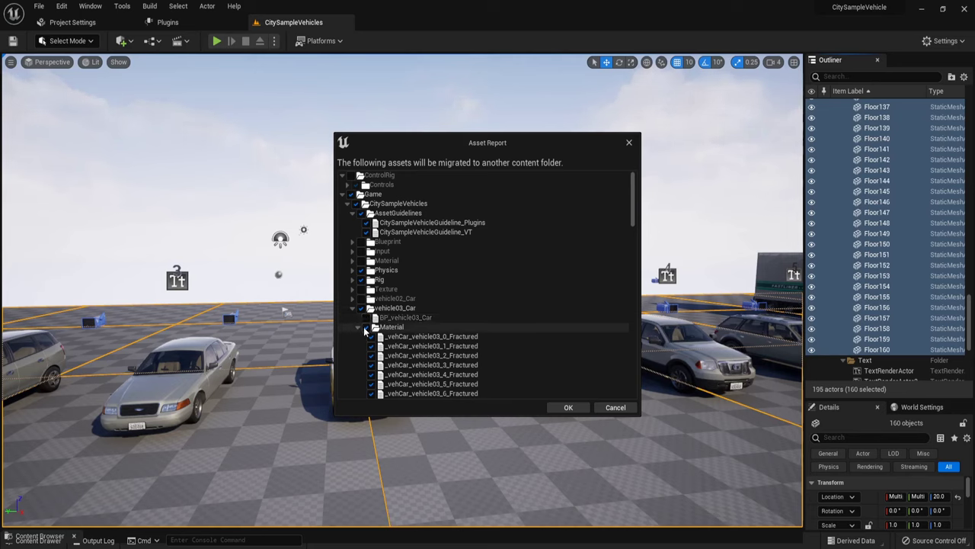
left_click(365, 329)
left_click(358, 328)
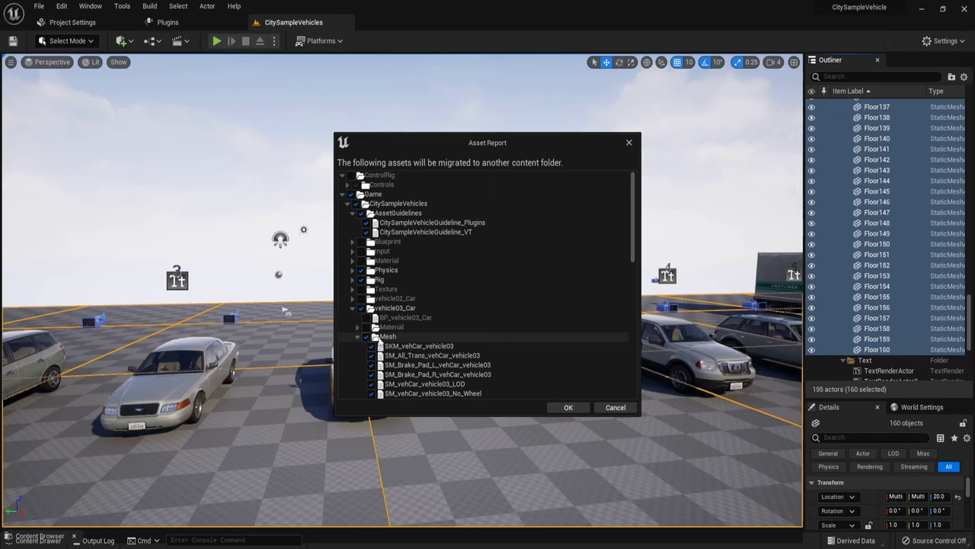
scroll(367, 320, "down", 2)
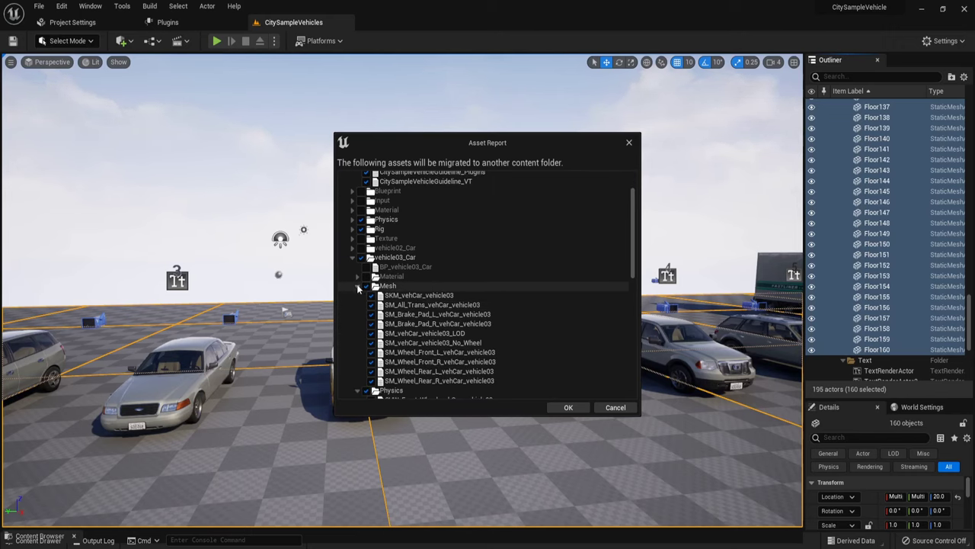
left_click(358, 288)
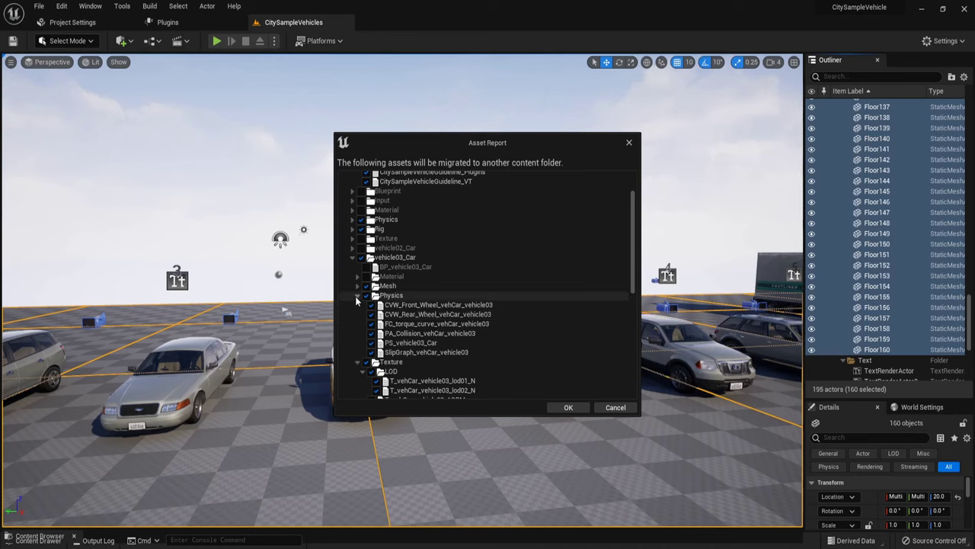
left_click(356, 296)
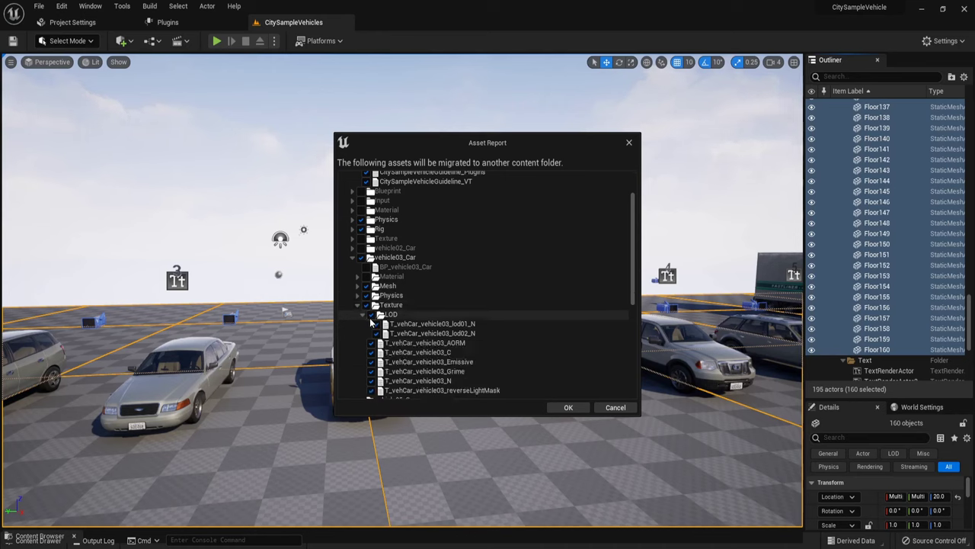
left_click(358, 306)
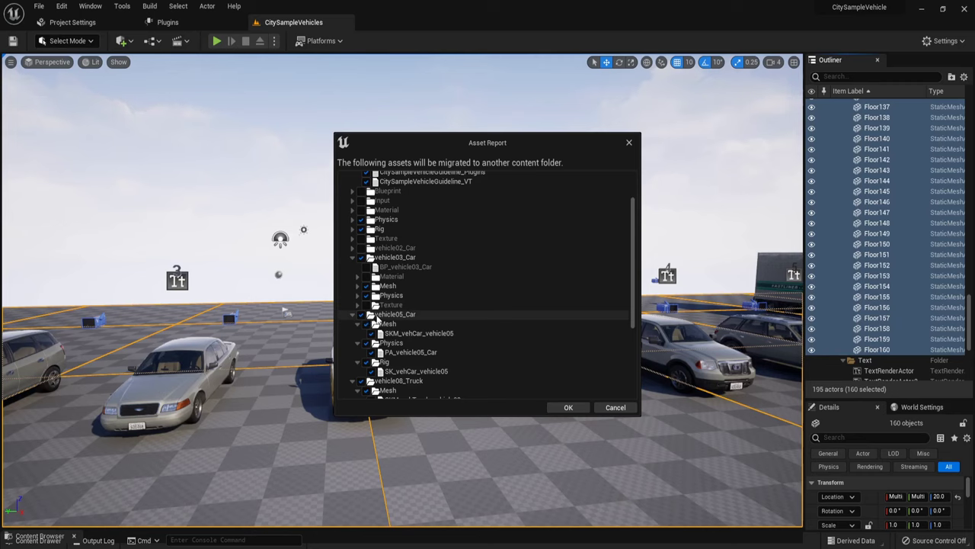
Step: Exclude vehicle05_Car, vehicle08_Truck, Effect and SpeedTreeImporter from the migration, and accept the asset report
left_click(362, 314)
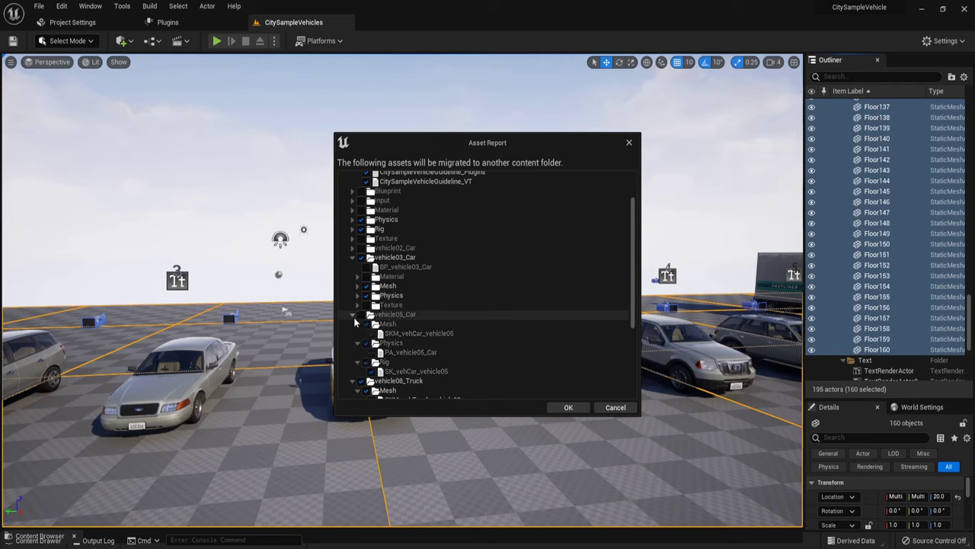
left_click(353, 315)
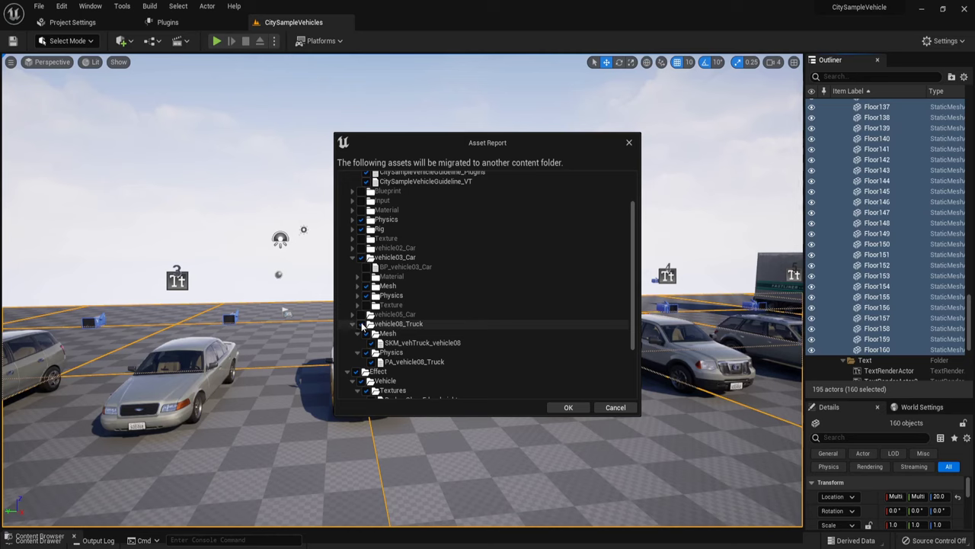
left_click(362, 324)
left_click(353, 324)
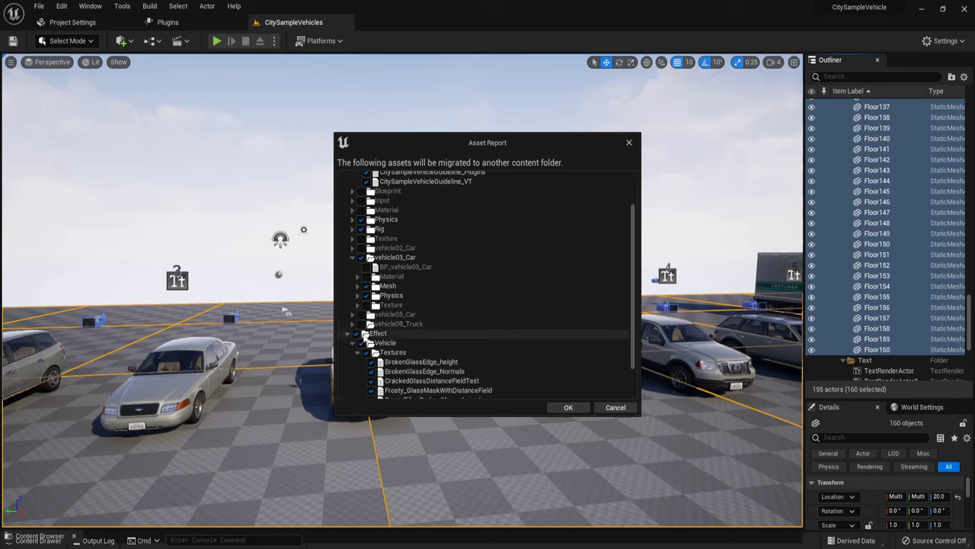
left_click(359, 334)
left_click(349, 335)
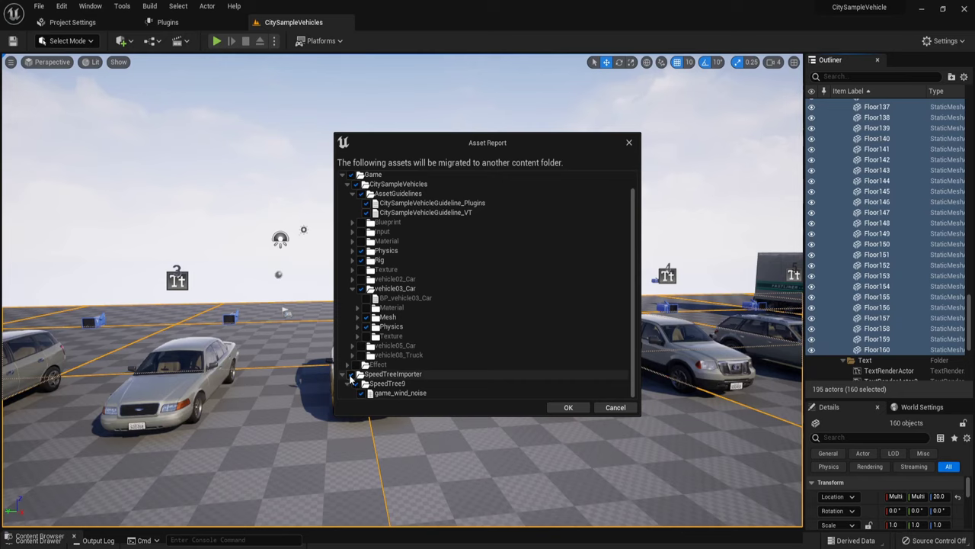
left_click(350, 374)
left_click(342, 374)
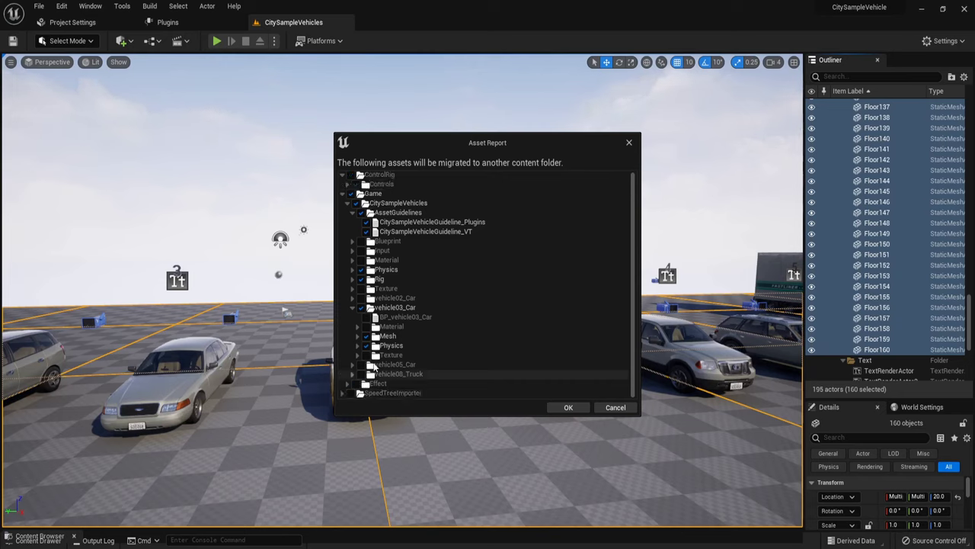
left_click(568, 408)
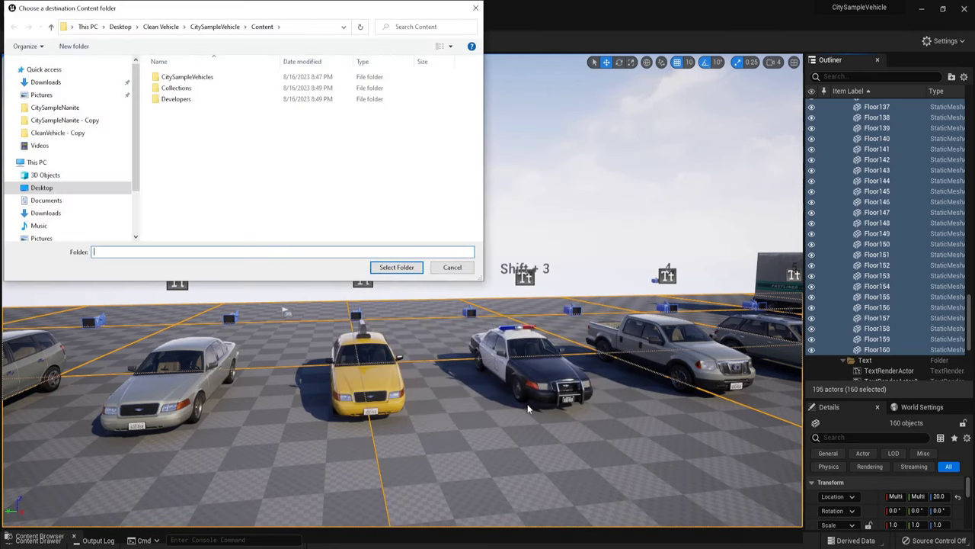
Step: Switch to the Epic Games Launcher, search the projects for "vehi" and show the VehicleTutorial project in its folder
left_click(43, 202)
key("alt+Tab")
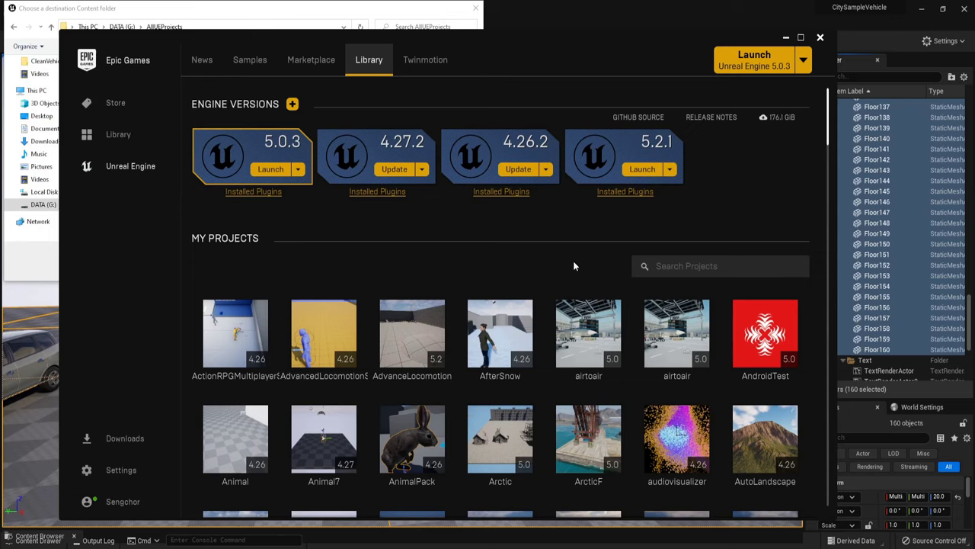
left_click(691, 265)
type("vehi")
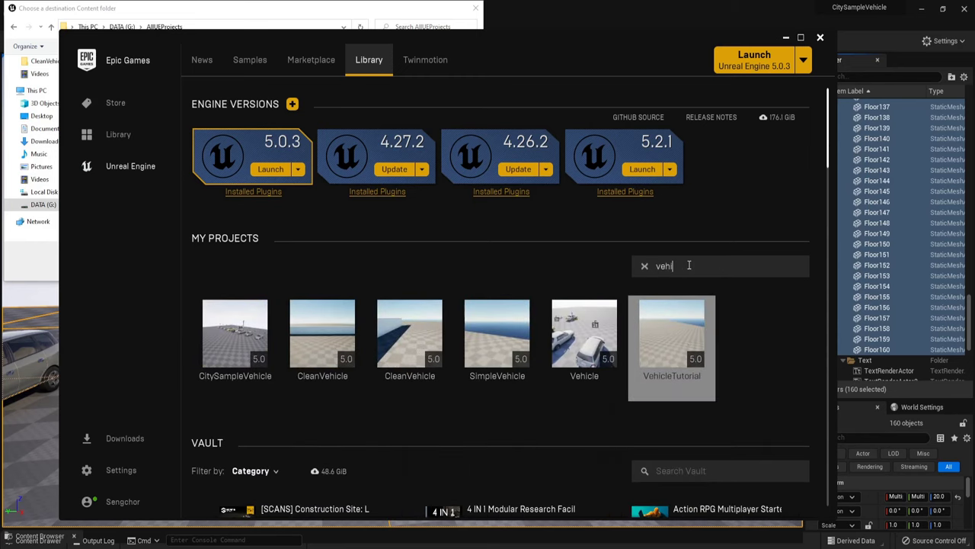
left_click(666, 331)
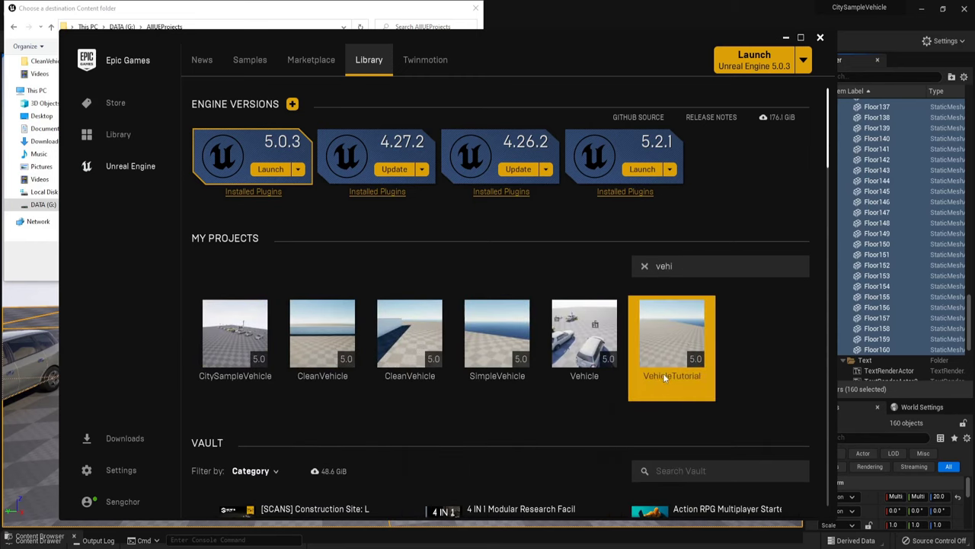
right_click(664, 330)
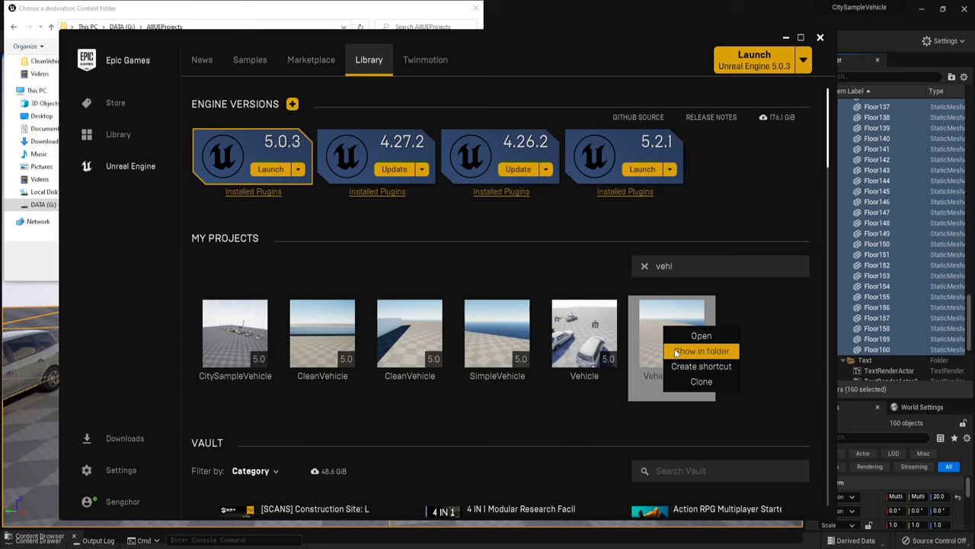
left_click(676, 351)
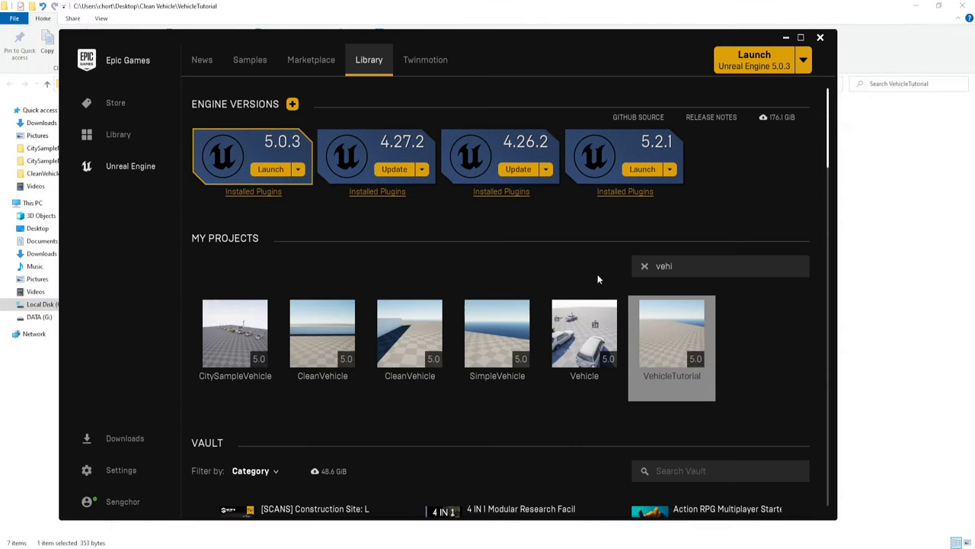
Step: Copy the VehicleTutorial project's folder path and dismiss the File Explorer window
left_click(786, 37)
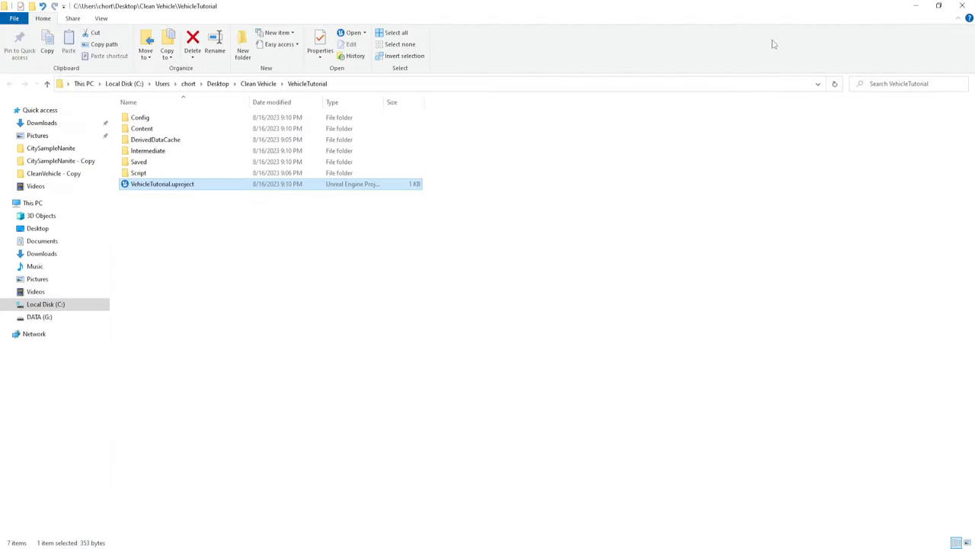
left_click(391, 83)
key("ctrl+c")
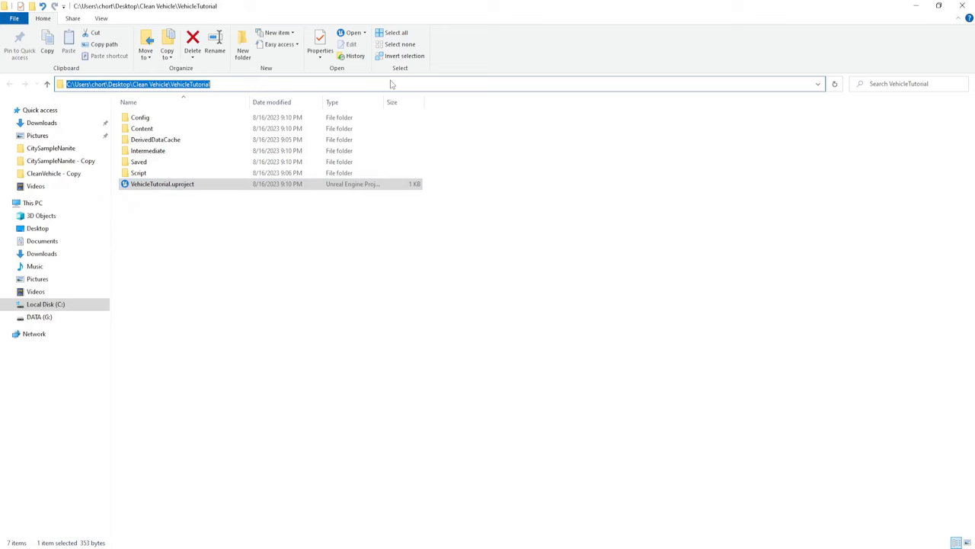
left_click(952, 6)
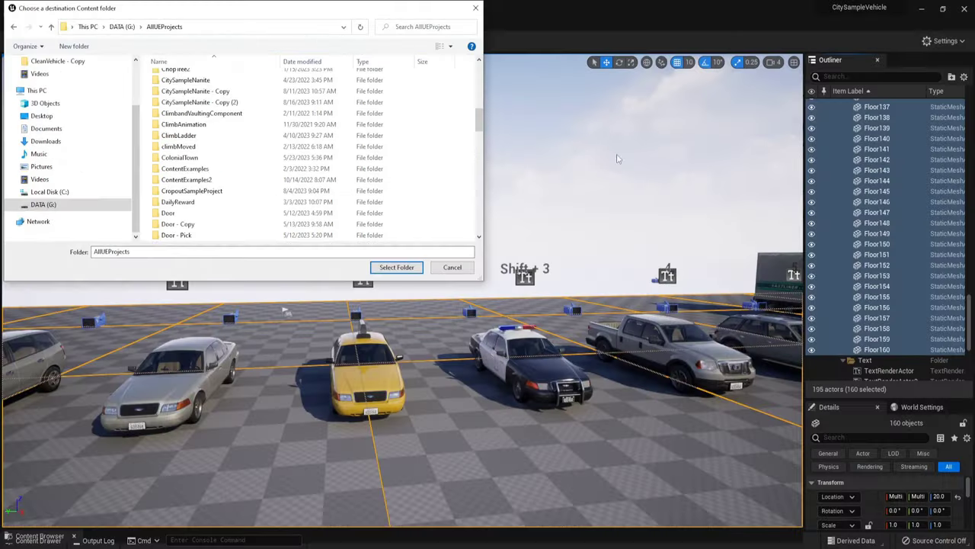
Step: Use the copied path to choose VehicleTutorial's Content folder as the destination and run the migration
left_click(201, 27)
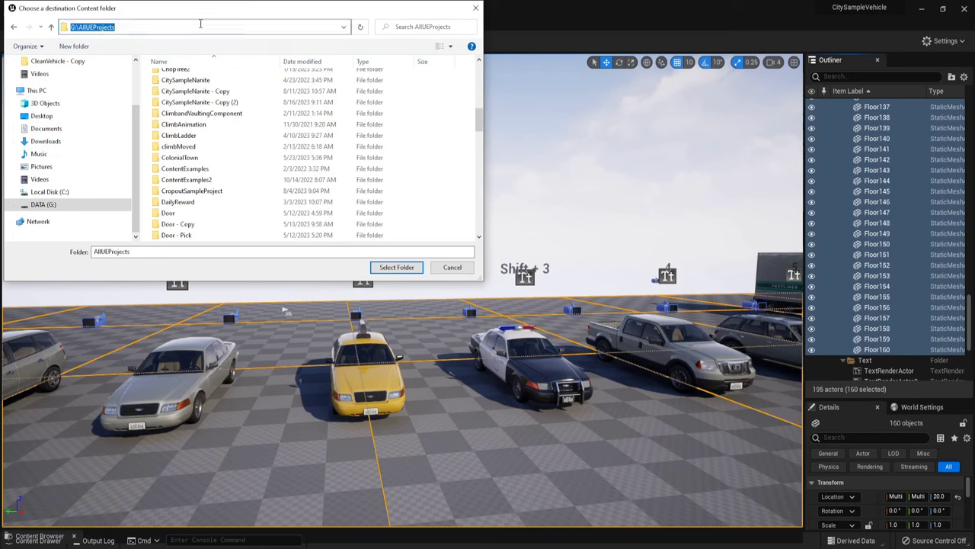
key("ctrl+v")
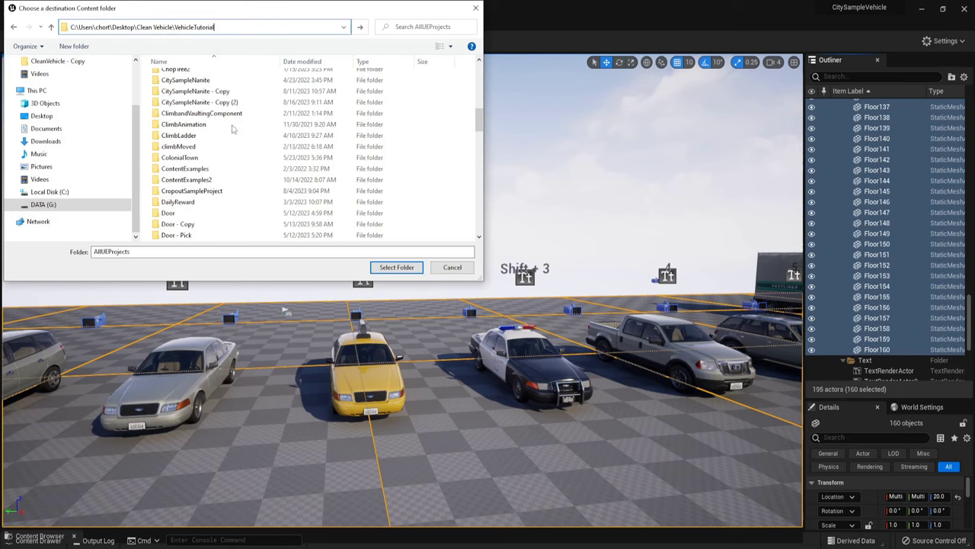
key("Return")
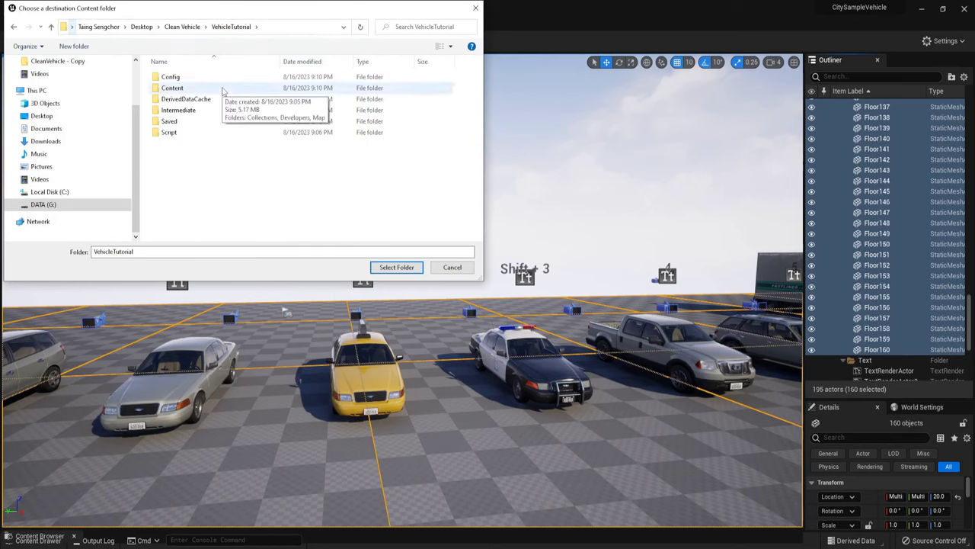
double_click(221, 88)
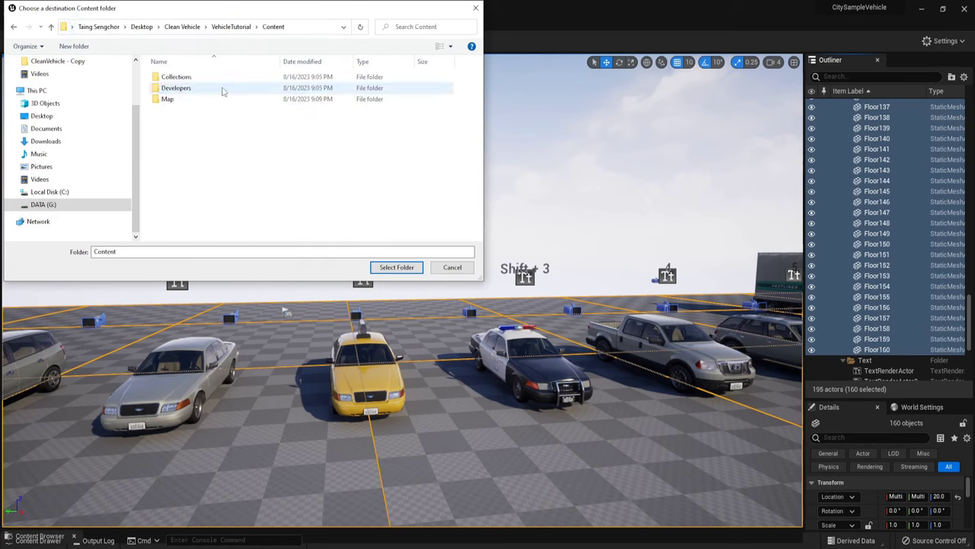
left_click(397, 267)
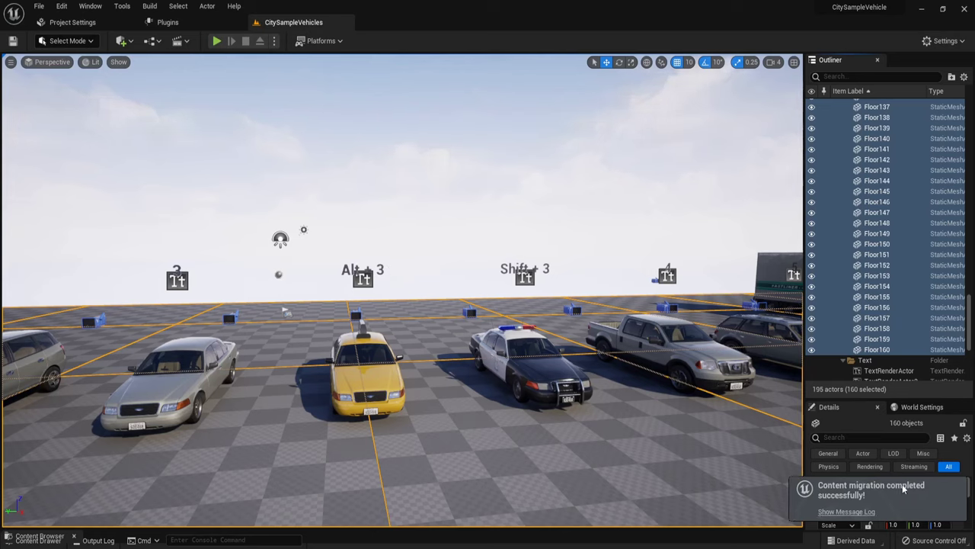
Step: Switch to the VehicleTutorial project and examine the migrated Mesh and Physics folders of vehicle03_Car
left_click(923, 9)
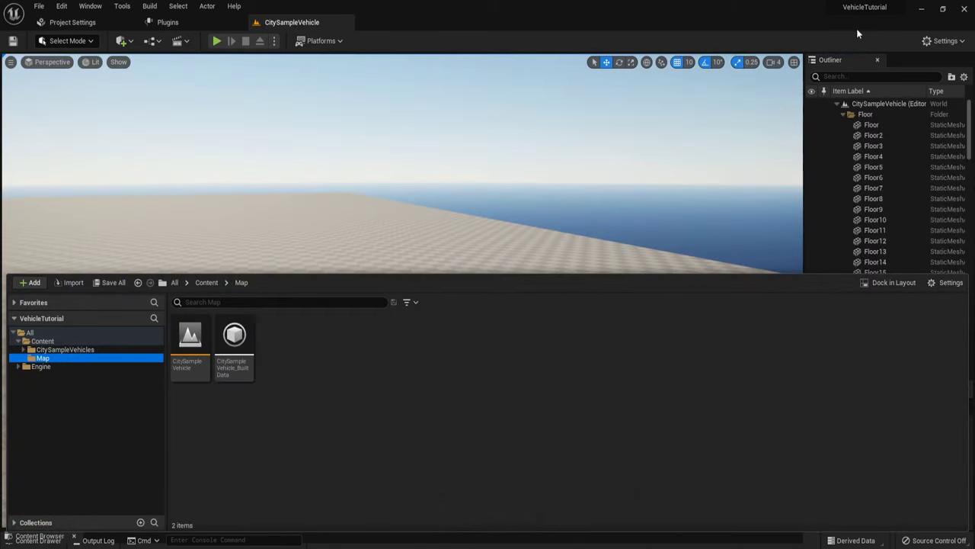
left_click(510, 194)
key("ctrl+space")
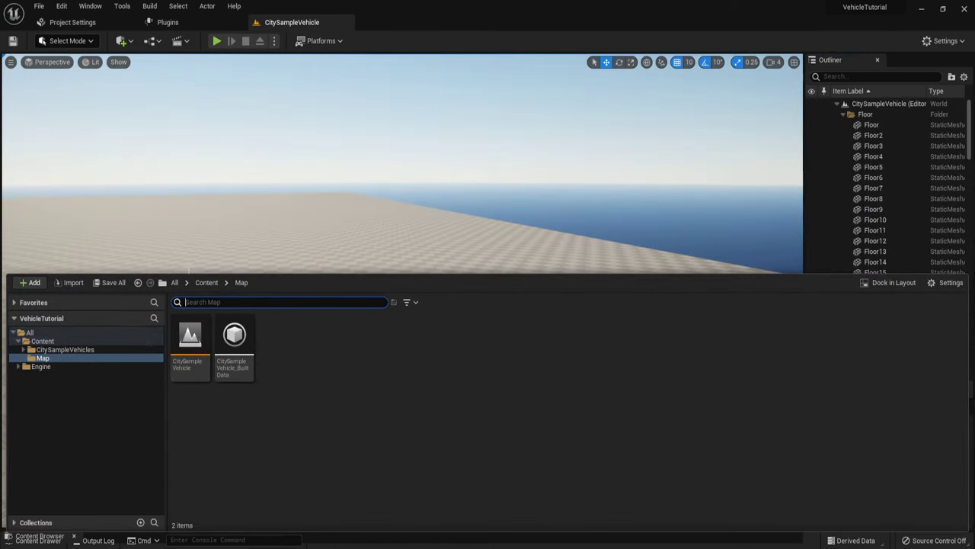
left_click(118, 348)
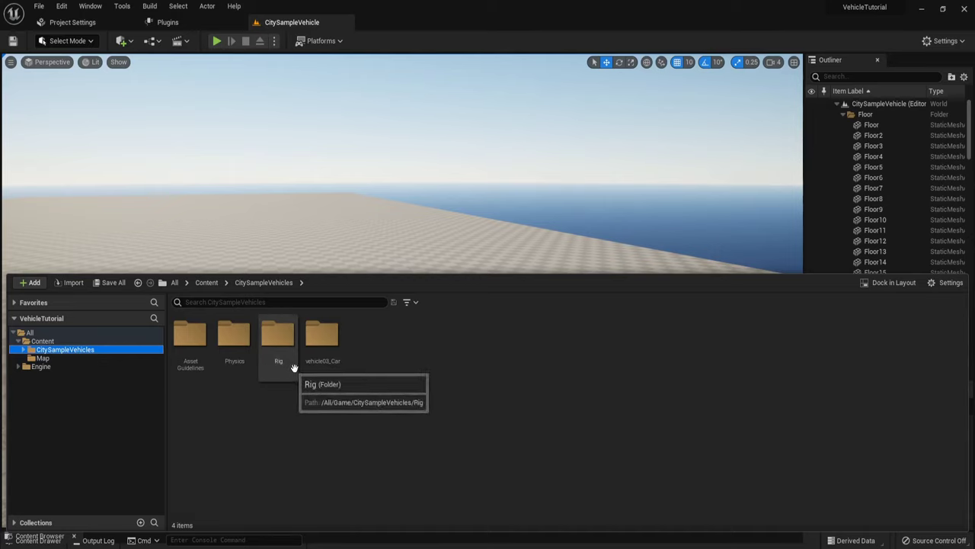
double_click(321, 358)
left_click(196, 357)
double_click(196, 357)
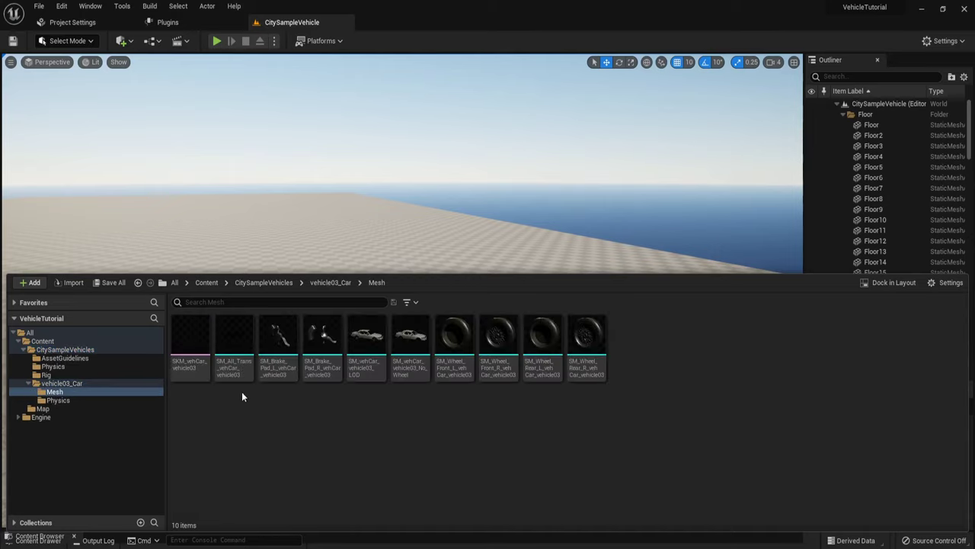
left_click(114, 400)
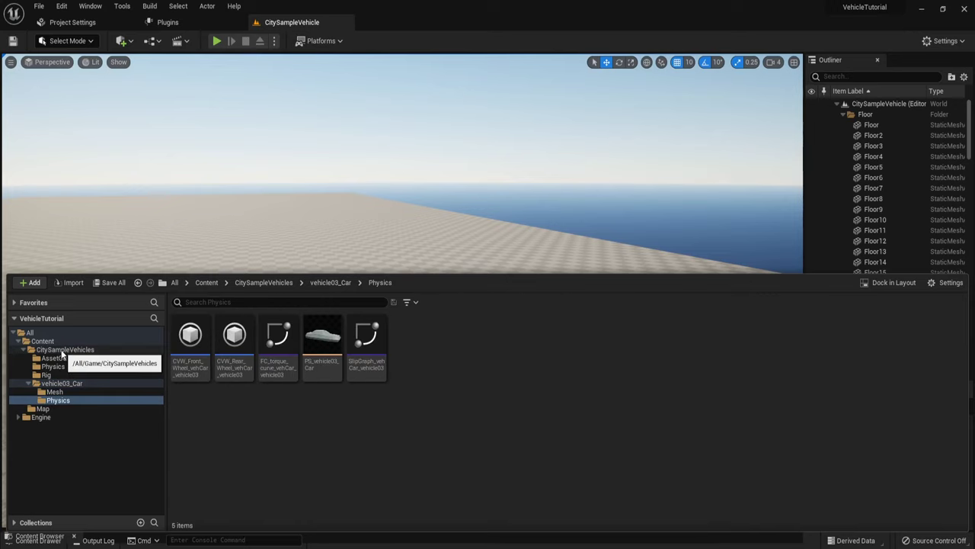
Step: Create a folder named Blueprint inside CitySampleVehicles
left_click(65, 349)
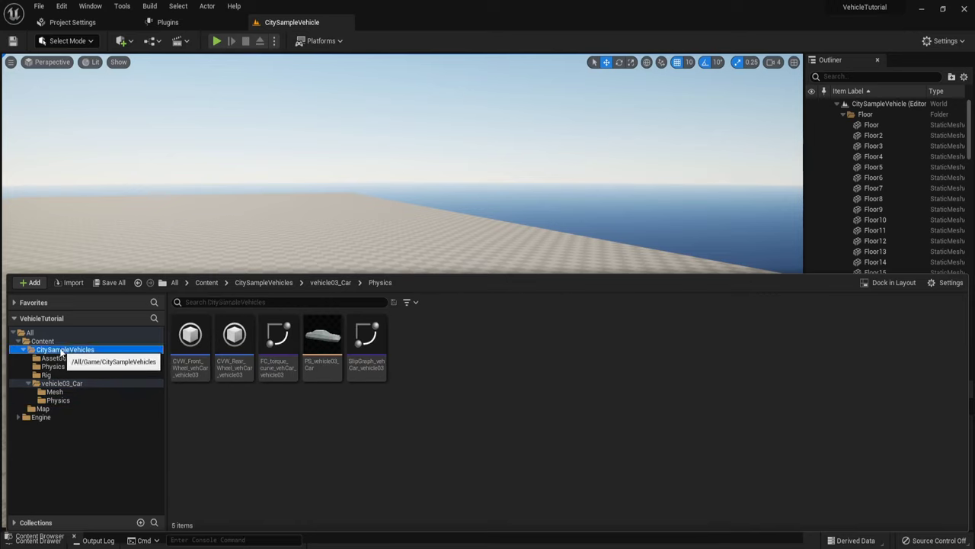
right_click(434, 365)
mouse_move(435, 366)
left_click(476, 227)
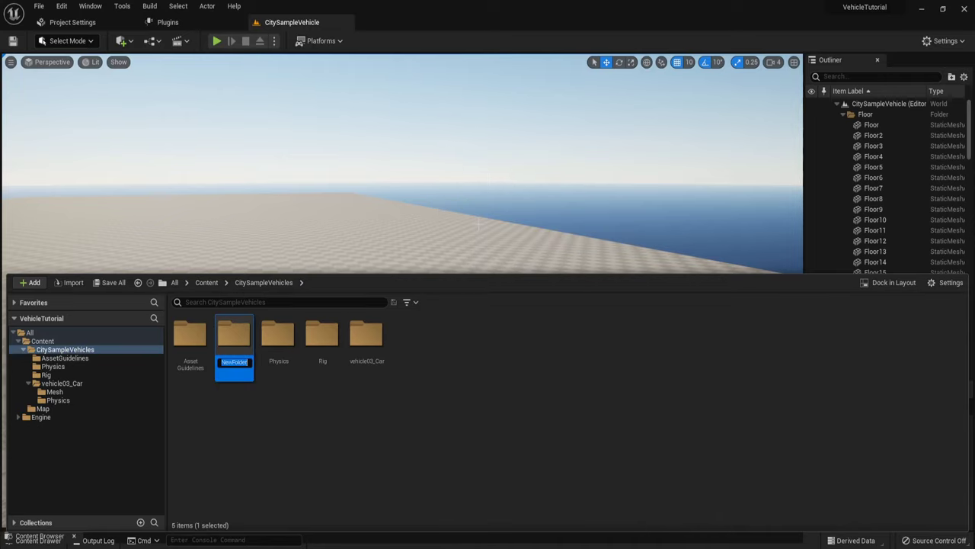
type("Blueprint")
key("Return")
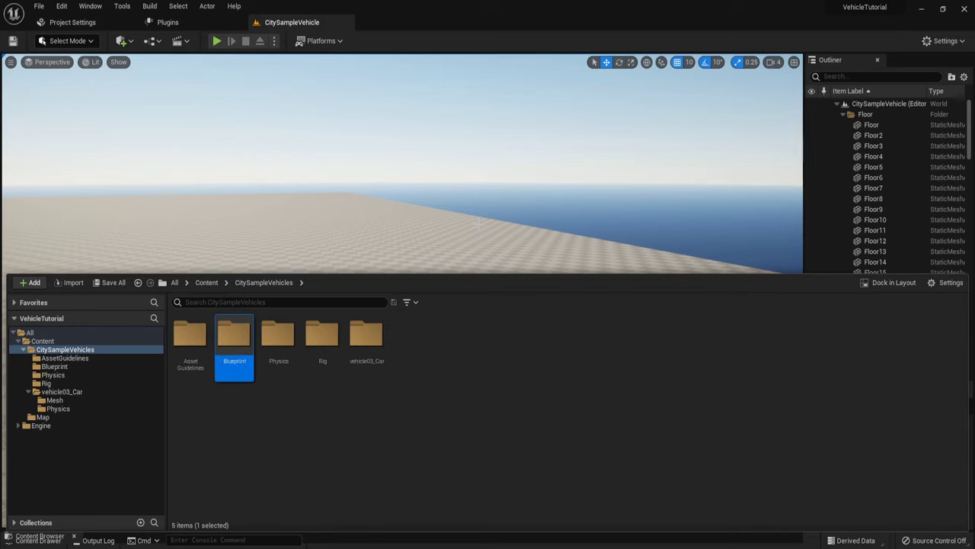
Step: Create a Blueprint class in the Blueprint folder with WheeledVehiclePawn as its parent class
double_click(238, 359)
right_click(297, 363)
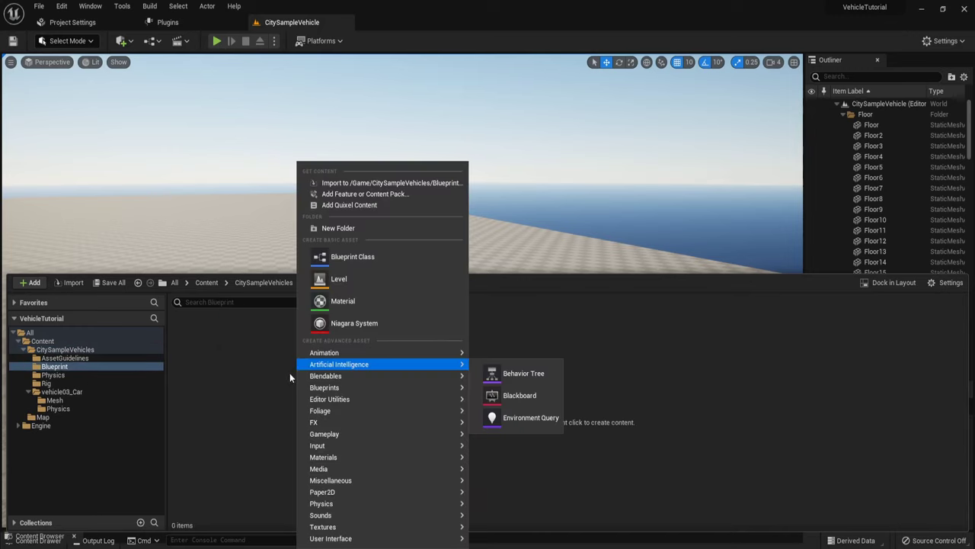
left_click(377, 257)
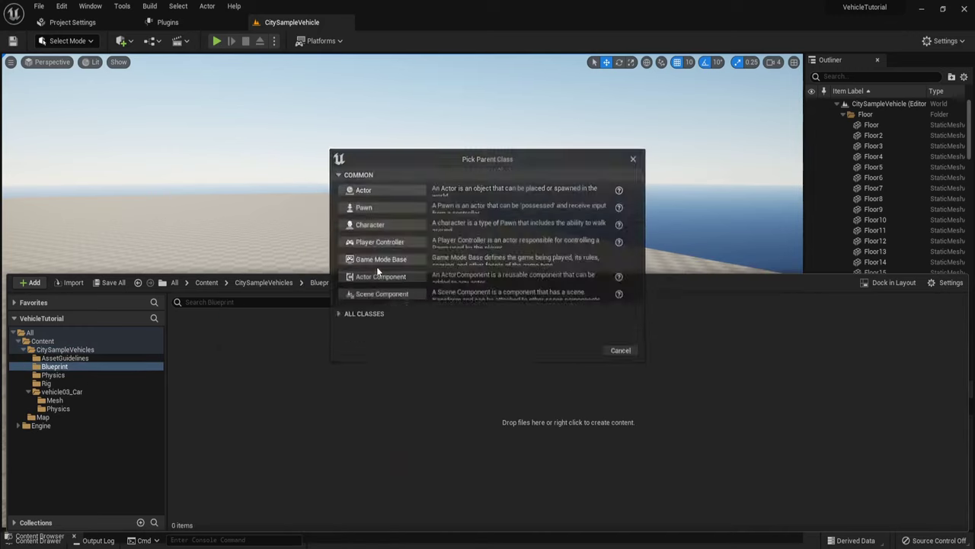
left_click(343, 340)
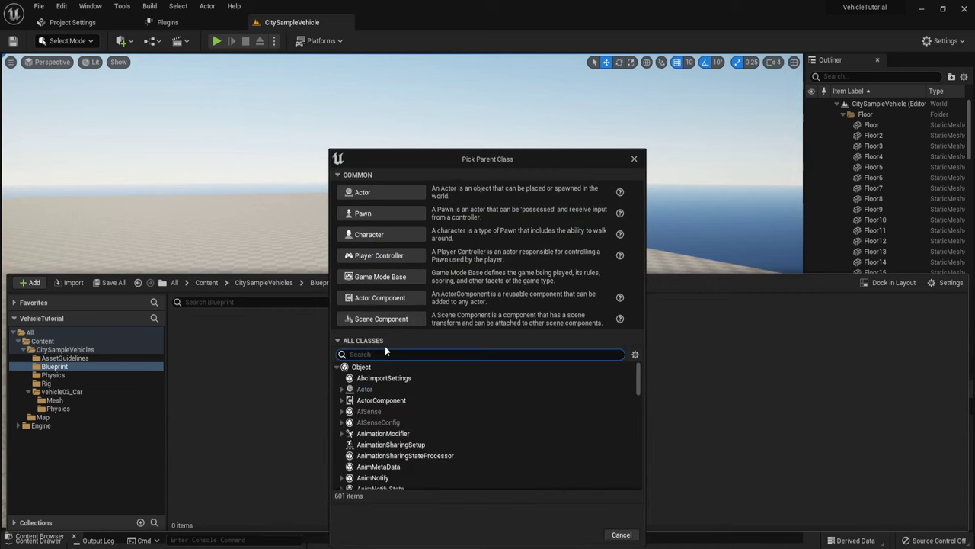
left_click(391, 354)
type("4whe")
key("BackSpace")
key("BackSpace")
key("BackSpace")
key("BackSpace")
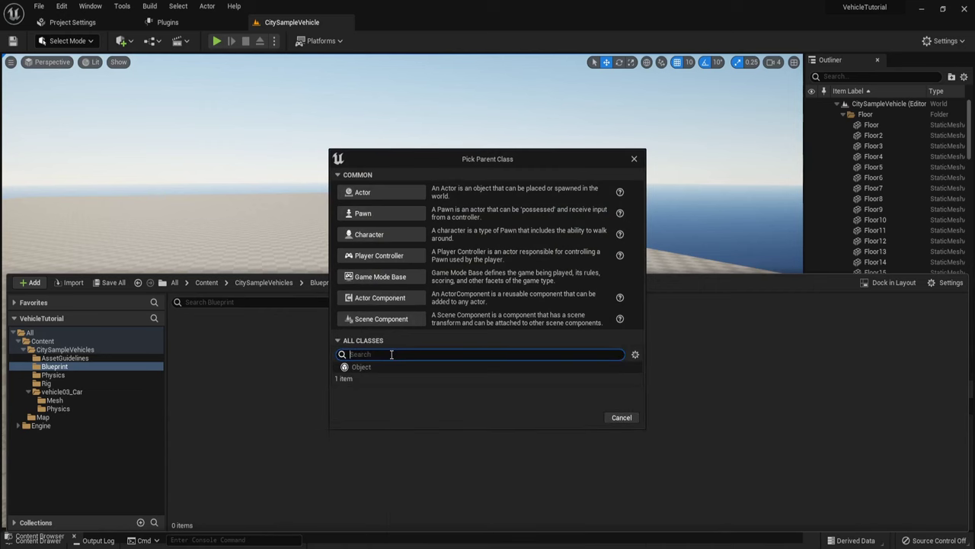
type("wheel")
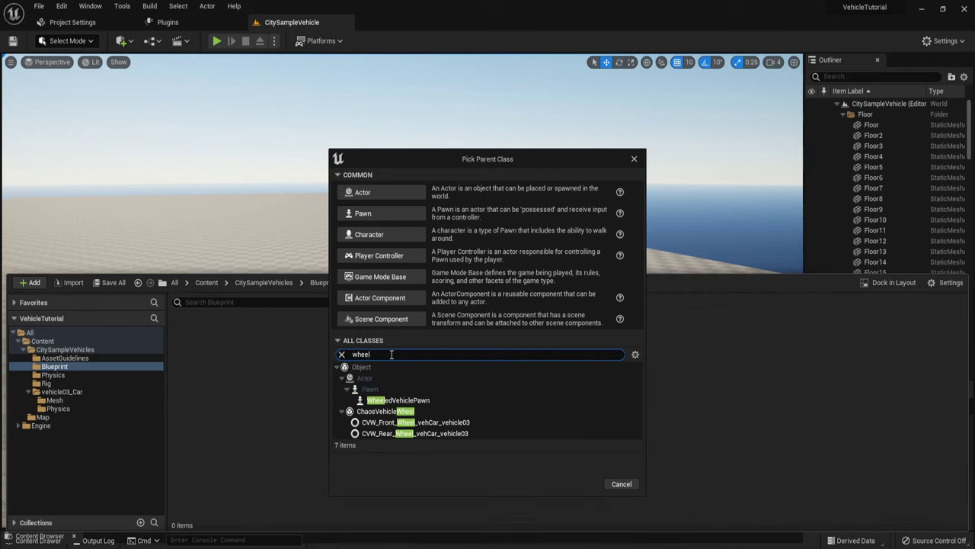
type("ed")
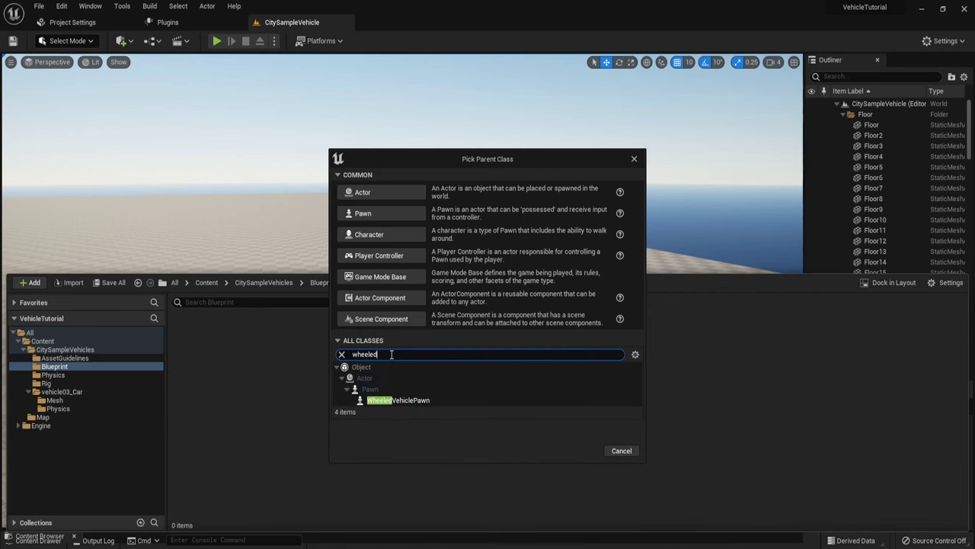
left_click(415, 401)
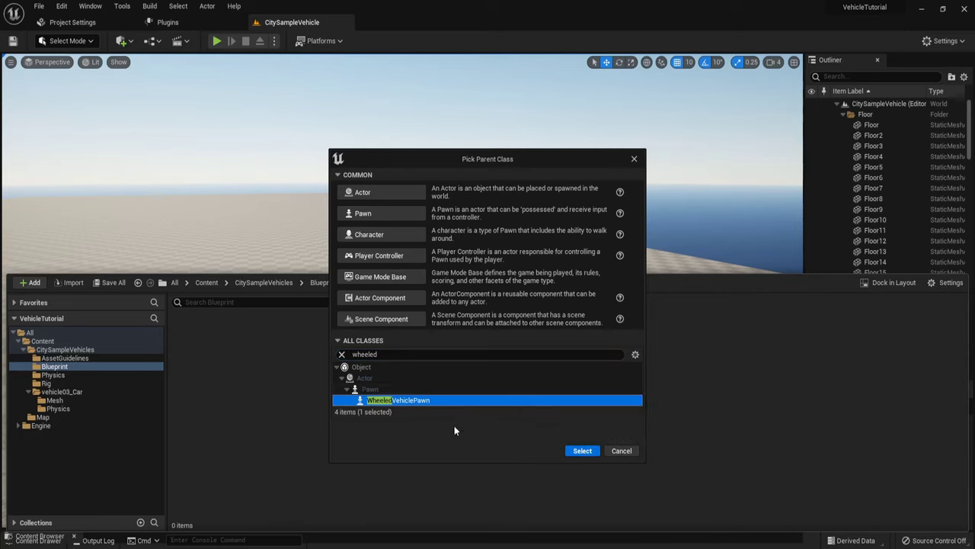
left_click(582, 450)
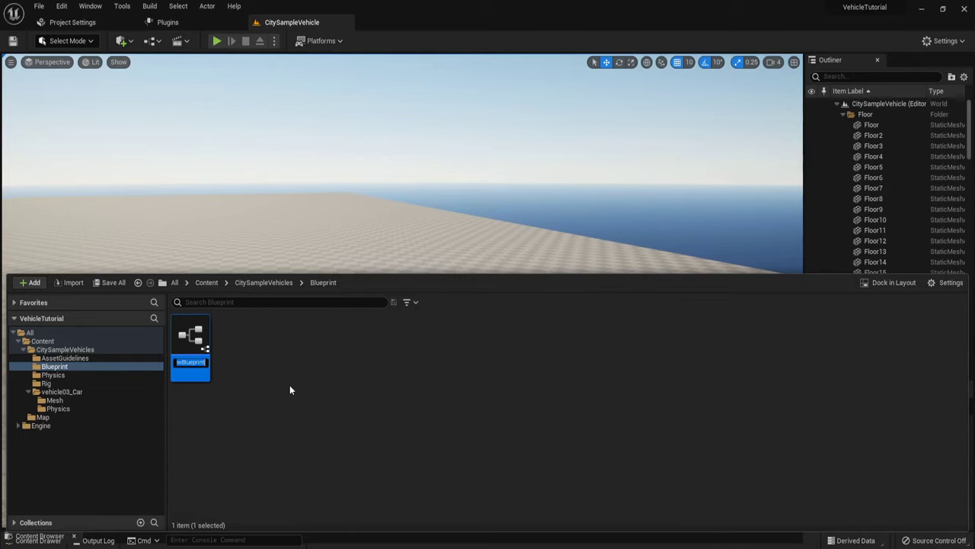
Step: Name the new Blueprint class BP_Vehicle
type("B")
type("P_Vehic")
type("le")
key("Return")
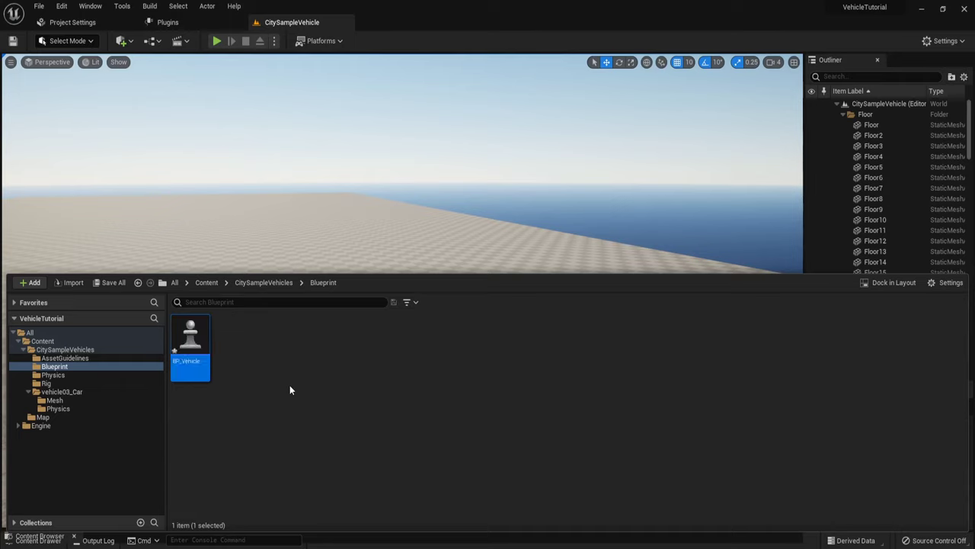
Step: Open BP_Vehicle docked in the main editor window and widen its component list
mouse_move(204, 343)
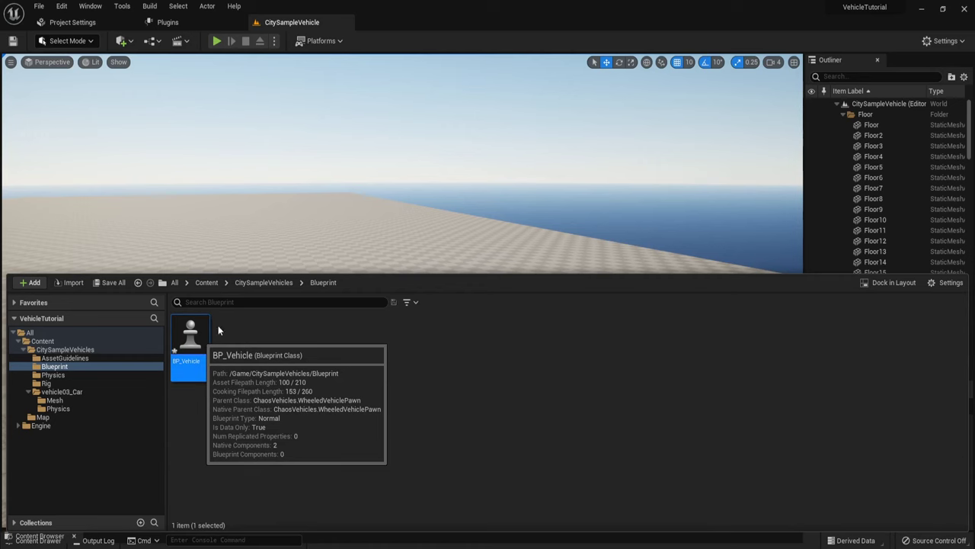
key("Return")
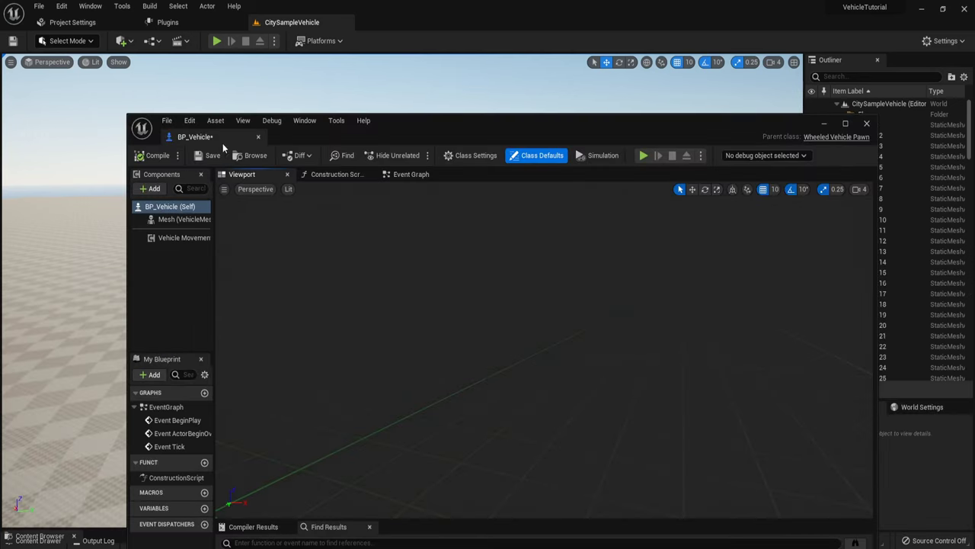
left_click_drag(228, 129, 408, 24)
left_click_drag(111, 147, 181, 146)
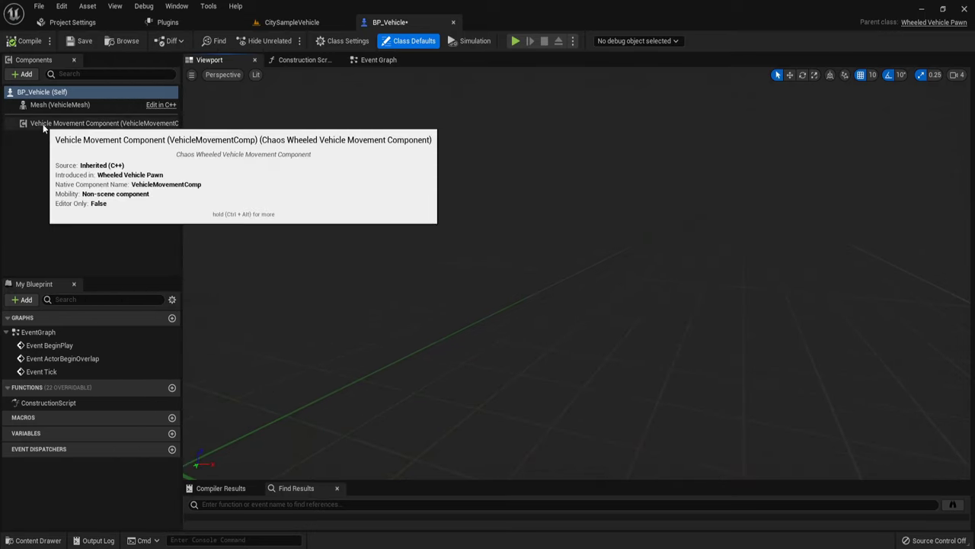
Step: Select the Vehicle Movement Component of BP_Vehicle, and close the Plugins and Project Settings windows
left_click(74, 126)
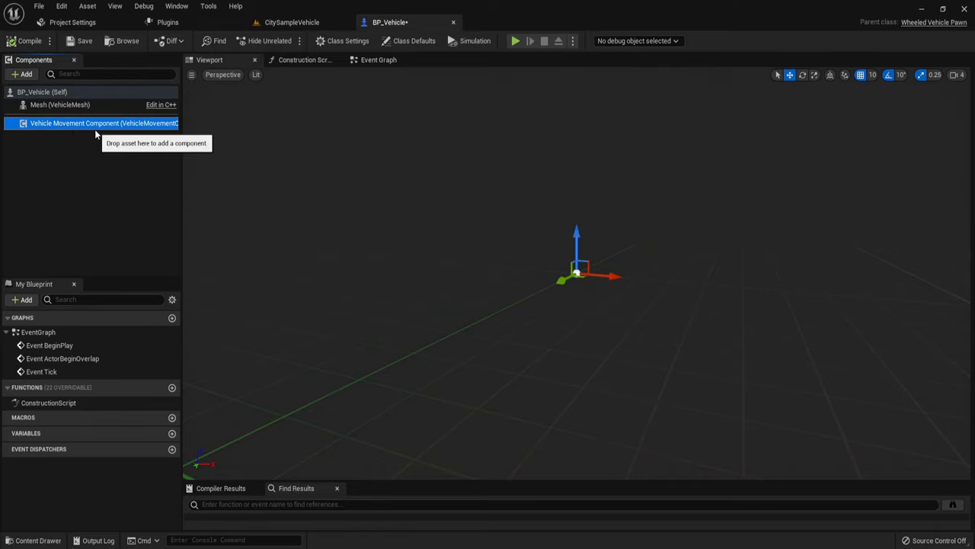
left_click(238, 23)
left_click(136, 23)
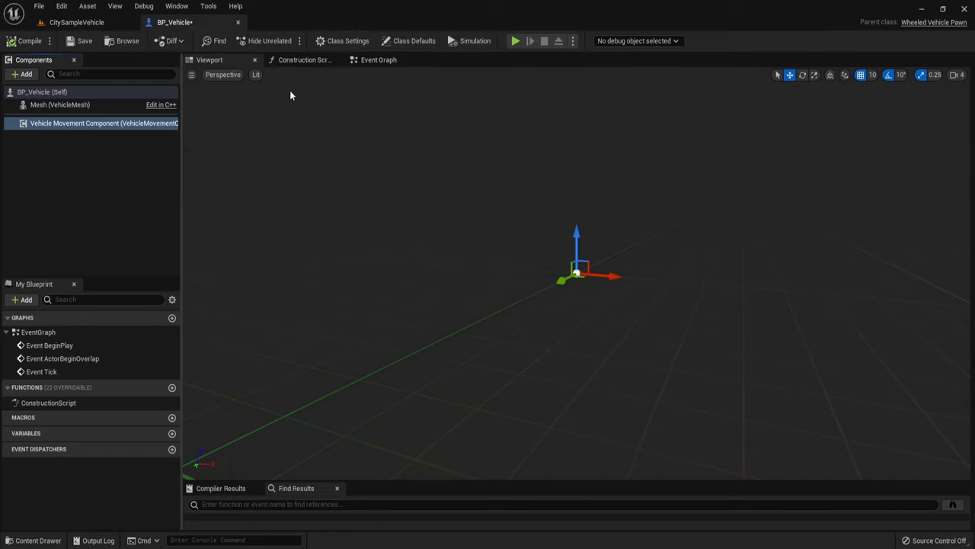
Step: Create a new folder named Input inside the CitySampleVehicles content folder
key("ctrl+space")
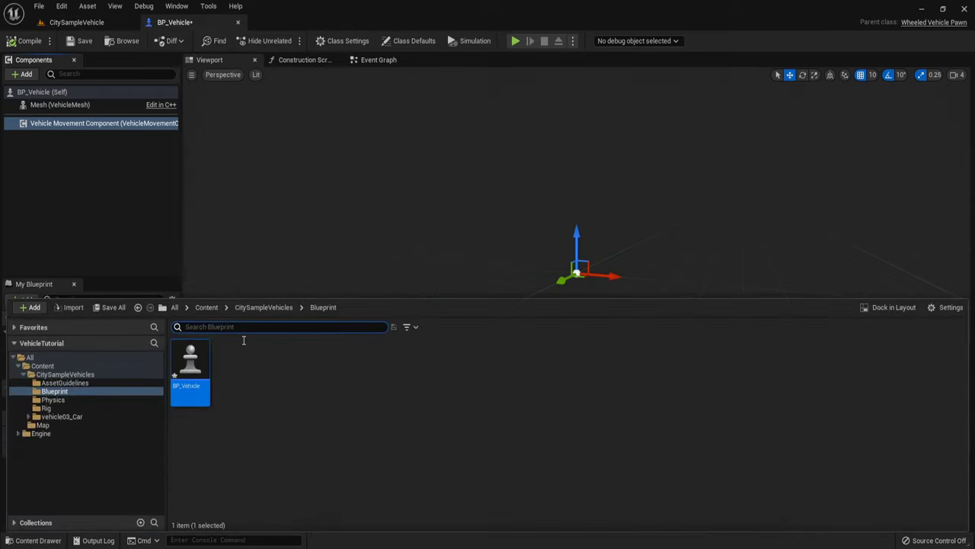
left_click(95, 374)
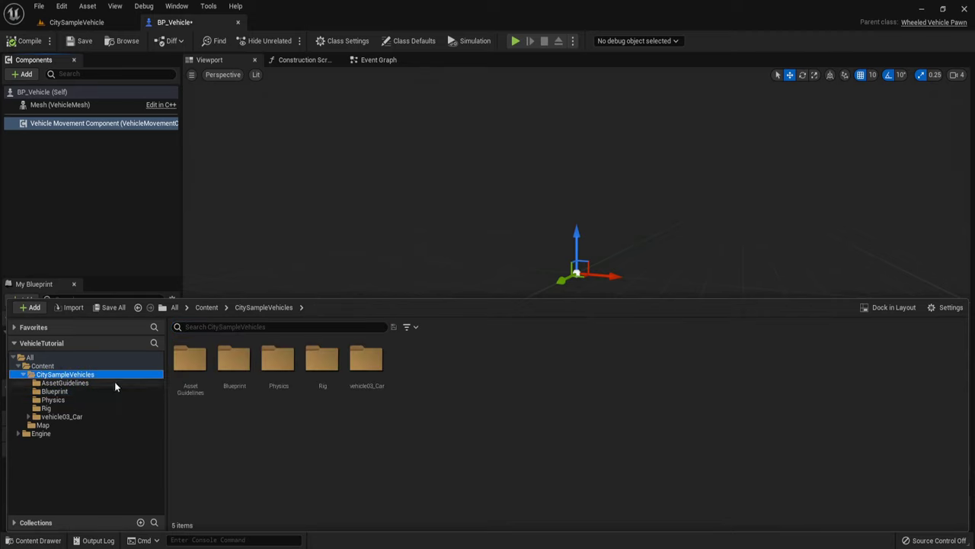
right_click(440, 392)
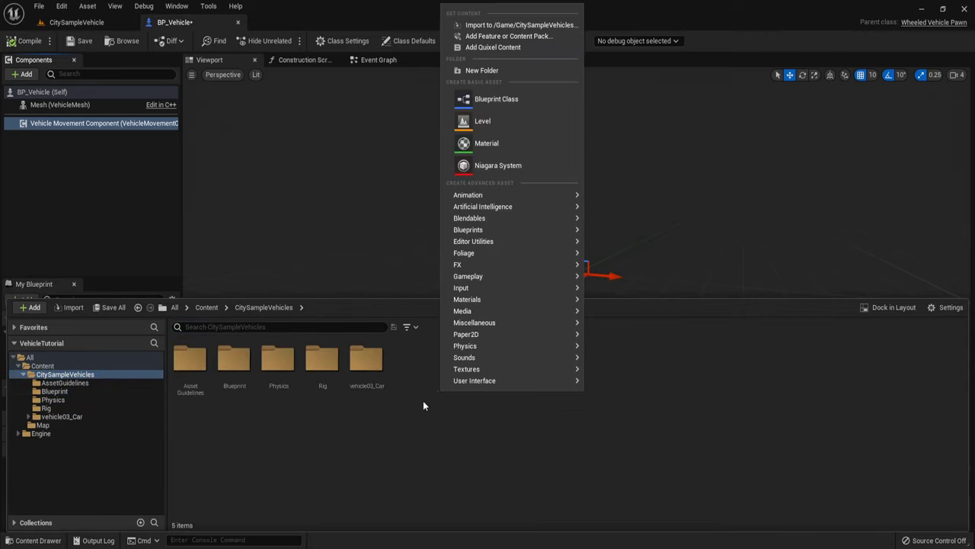
left_click(485, 73)
type("Input")
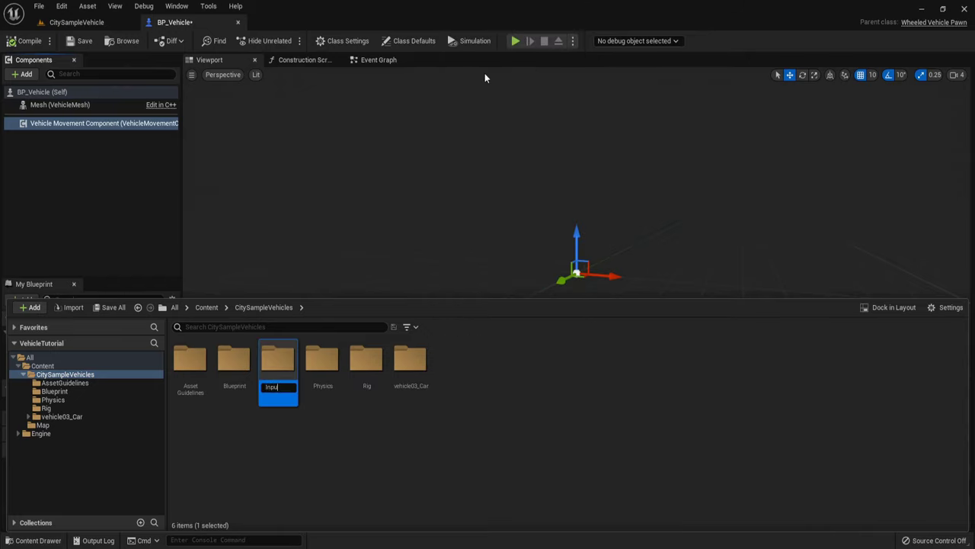
key("Return")
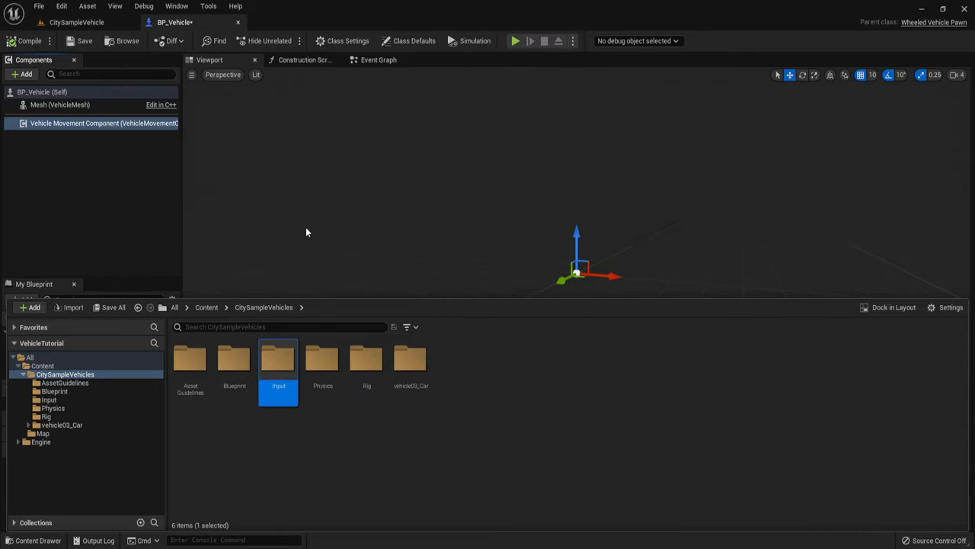
Step: Open the Input folder and create a subfolder named Generic in it
double_click(276, 361)
right_click(272, 368)
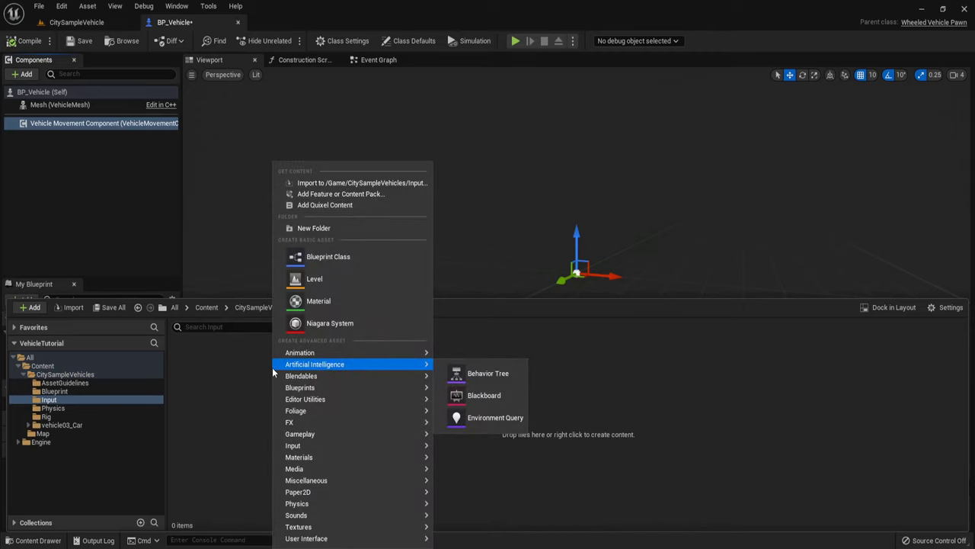
left_click(300, 228)
type("Generic")
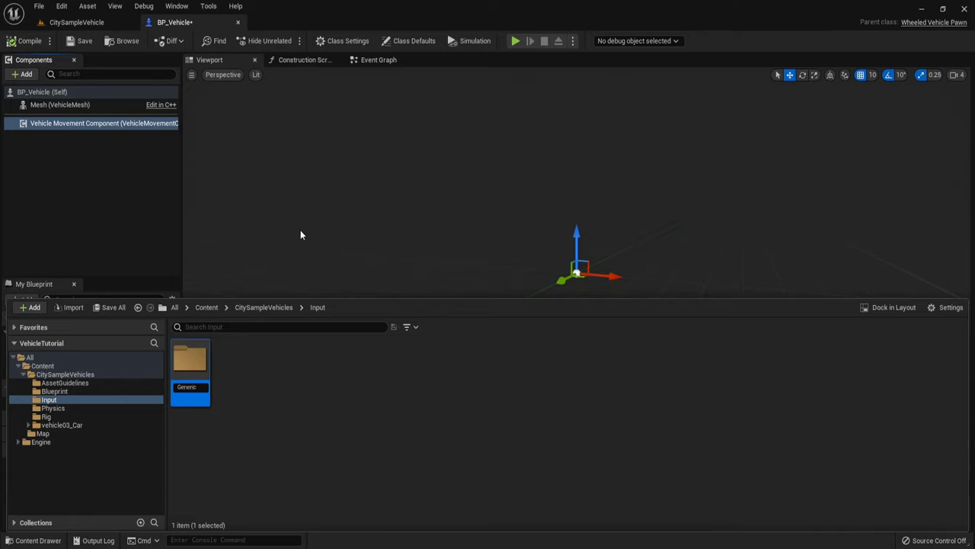
Step: Add a second subfolder named Vehicle inside the Input folder
right_click(266, 391)
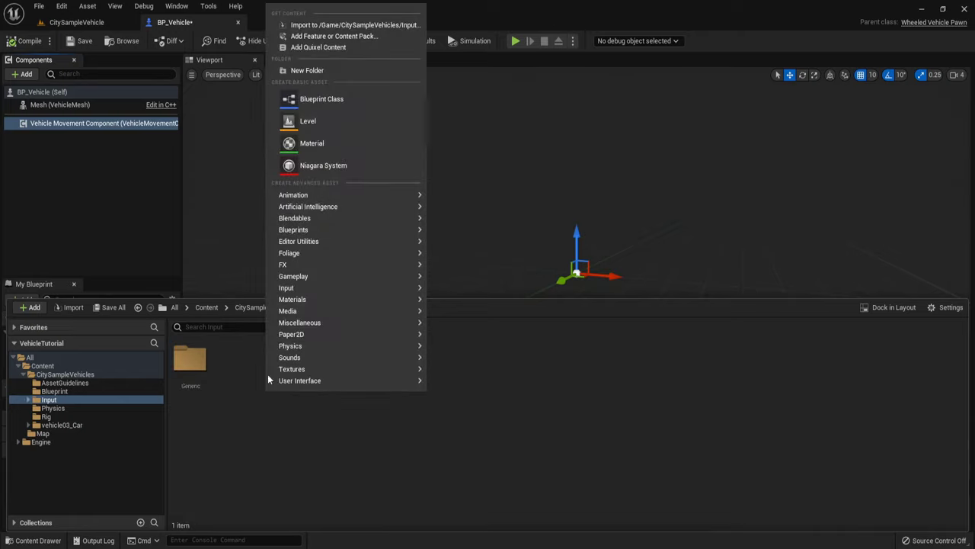
left_click(312, 74)
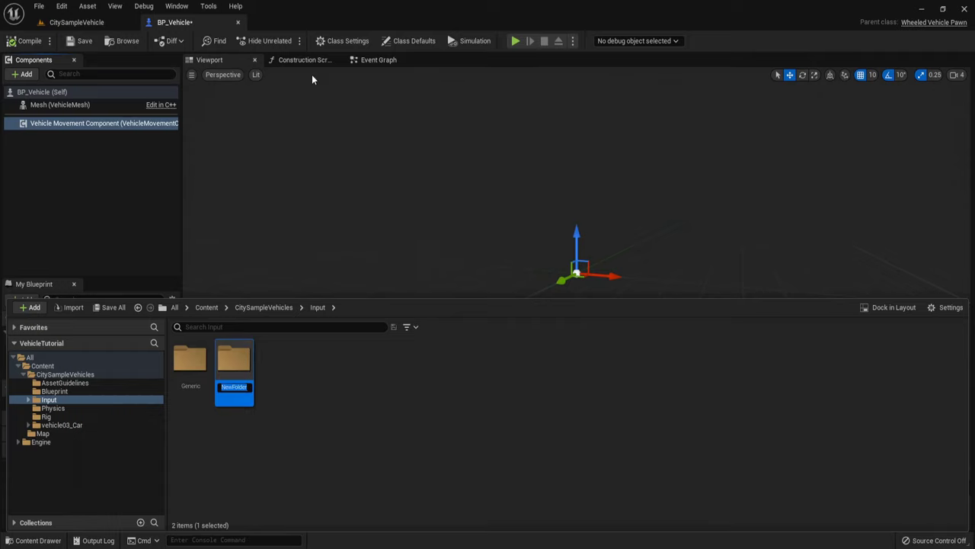
type("VE")
key("BackSpace")
key("BackSpace")
key("BackSpace")
key("BackSpace")
type("ehicle")
key("Return")
Step: Create an Input Action asset inside the Generic folder
double_click(199, 379)
right_click(240, 386)
mouse_move(240, 387)
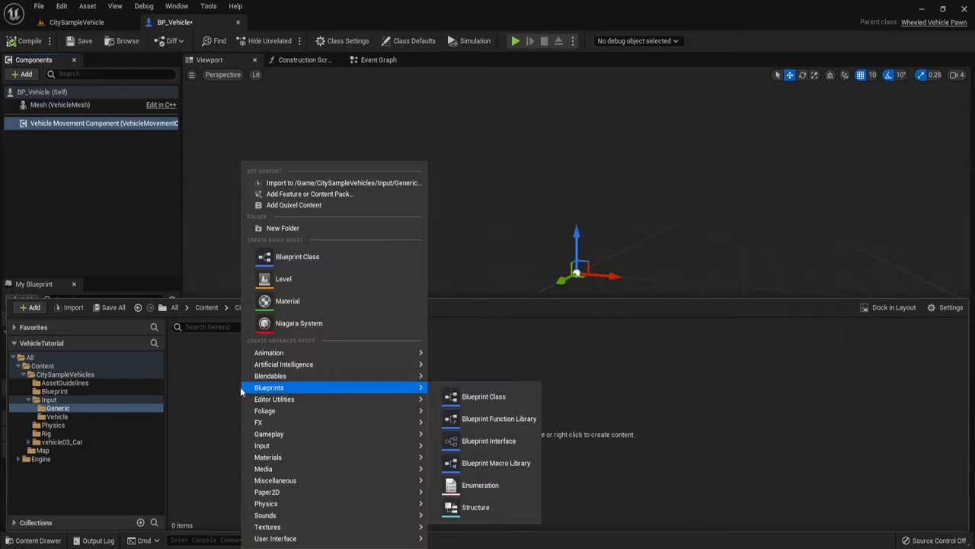
mouse_move(297, 423)
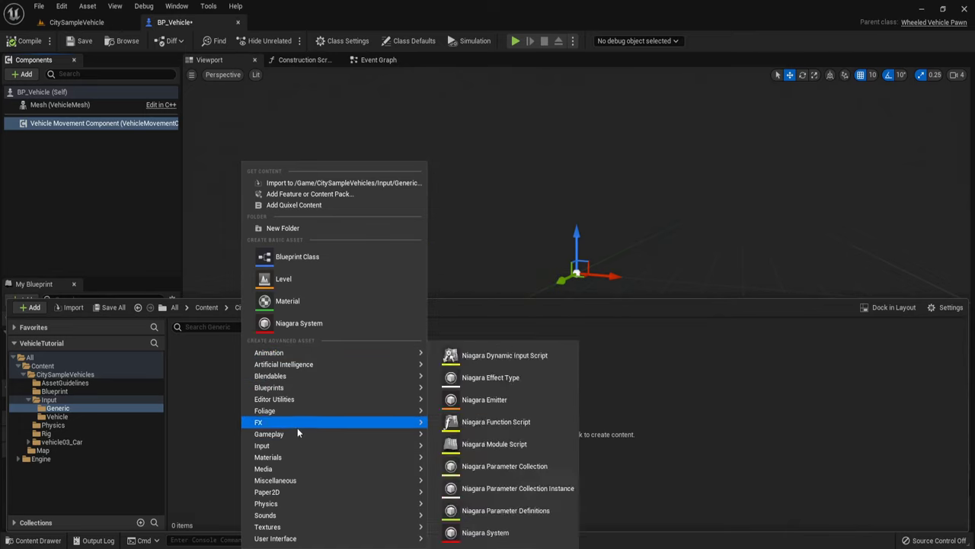
mouse_move(295, 446)
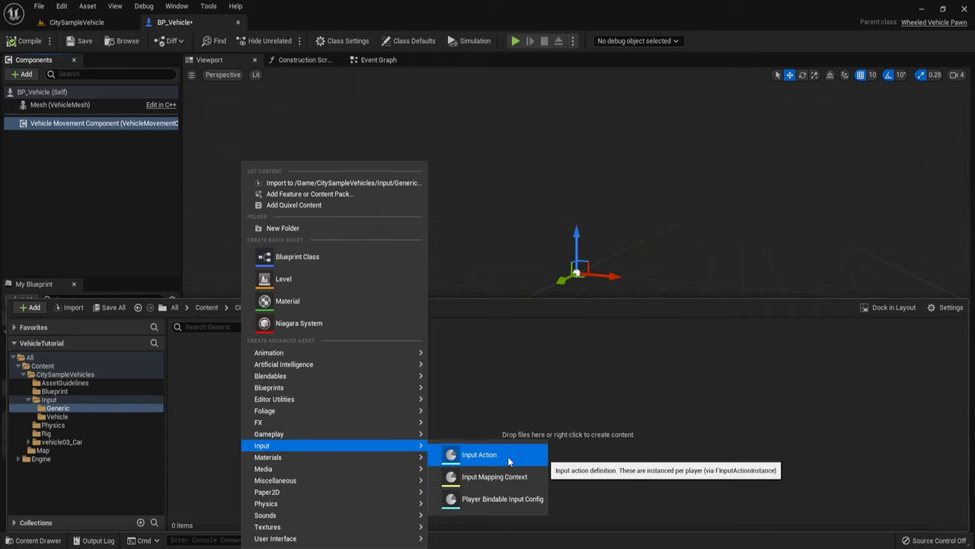
left_click(508, 456)
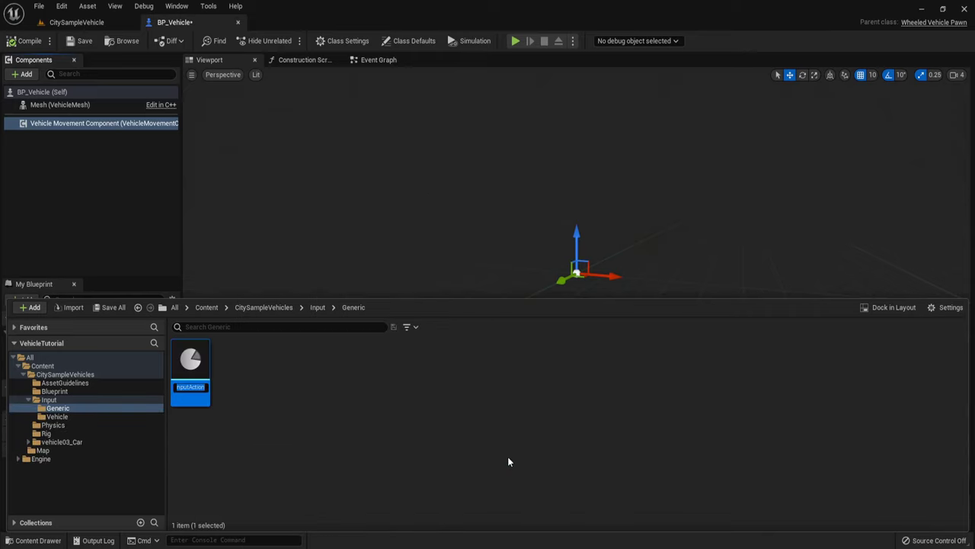
Step: Name the new Input Action IA_LC_Look and open it for editing
type("I")
type("A_LC")
type("_Look")
key("Return")
double_click(186, 396)
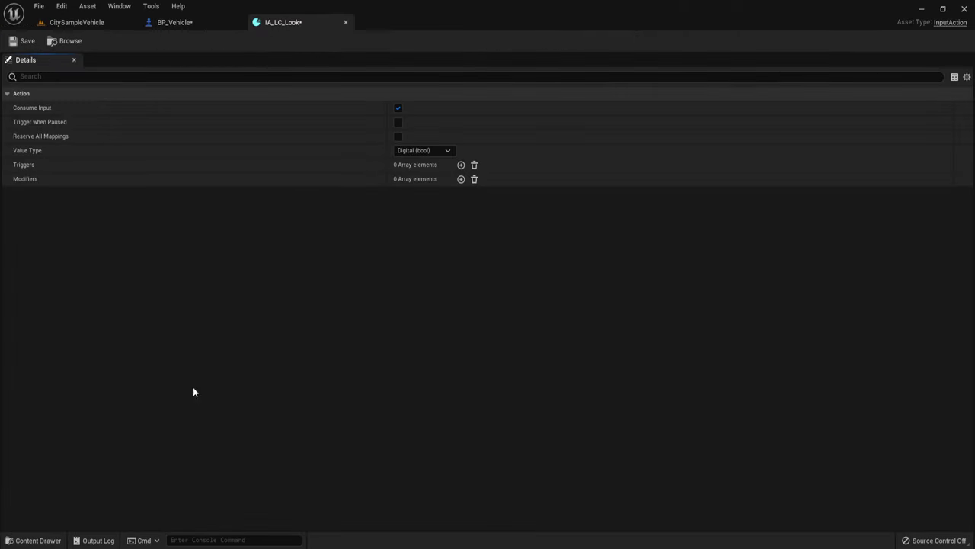